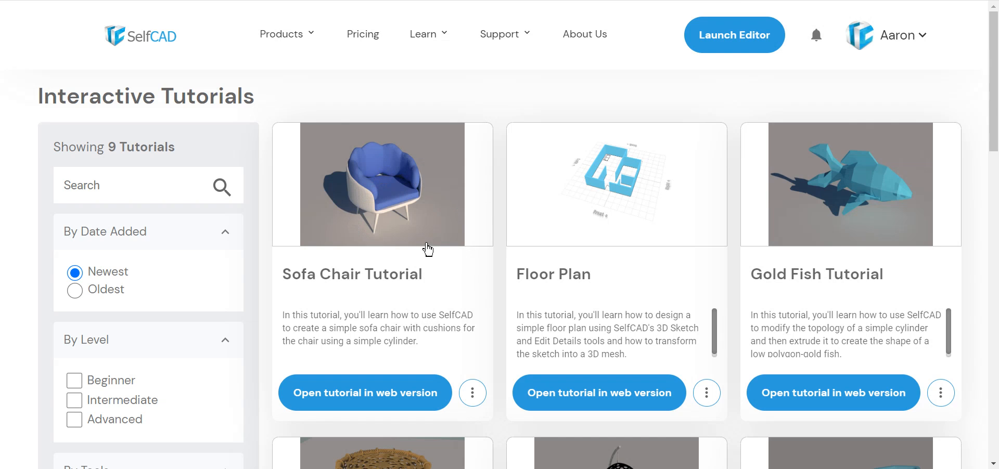
Open the Sofa Chair Tutorial in the editor, start a new cylinder primitive and bring the tutorial instructions into view
left_click(435, 229)
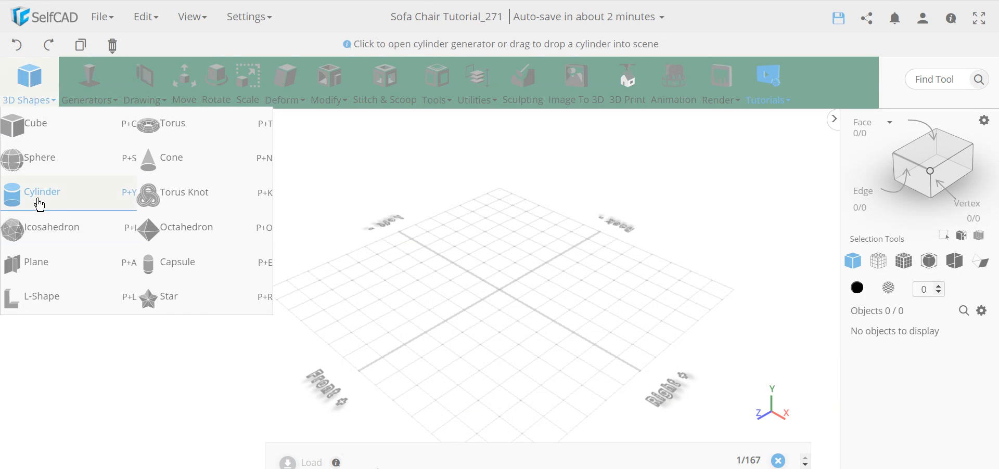
left_click(40, 202)
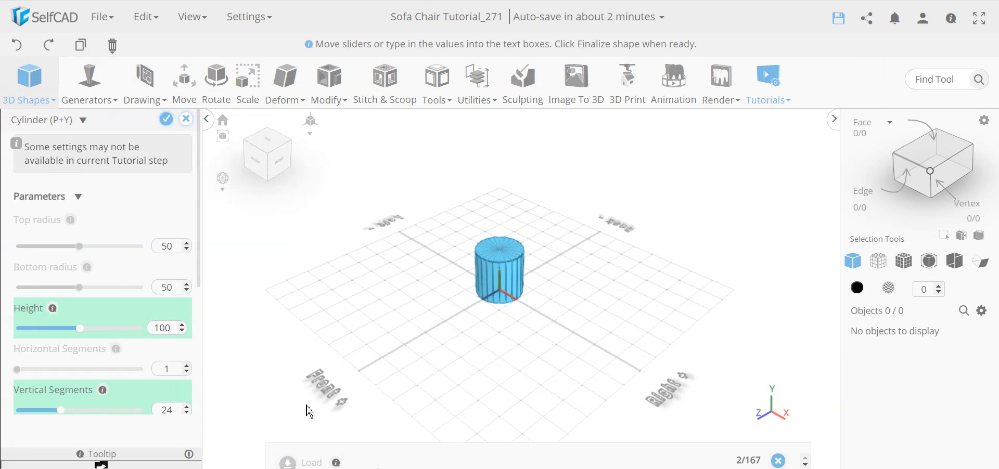
left_click_drag(439, 449, 438, 282)
Set the cylinder's height to 60 and its vertical segments to 16, and finalize the shape
double_click(165, 330)
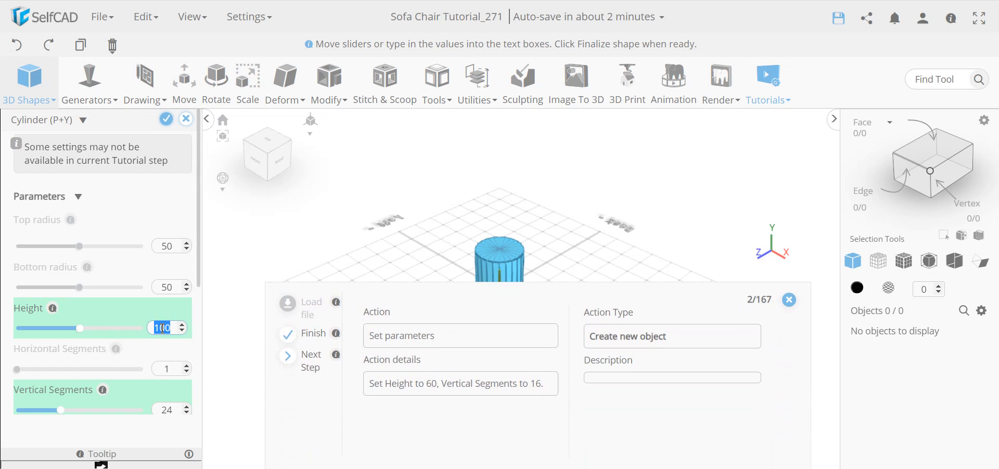
key("Return")
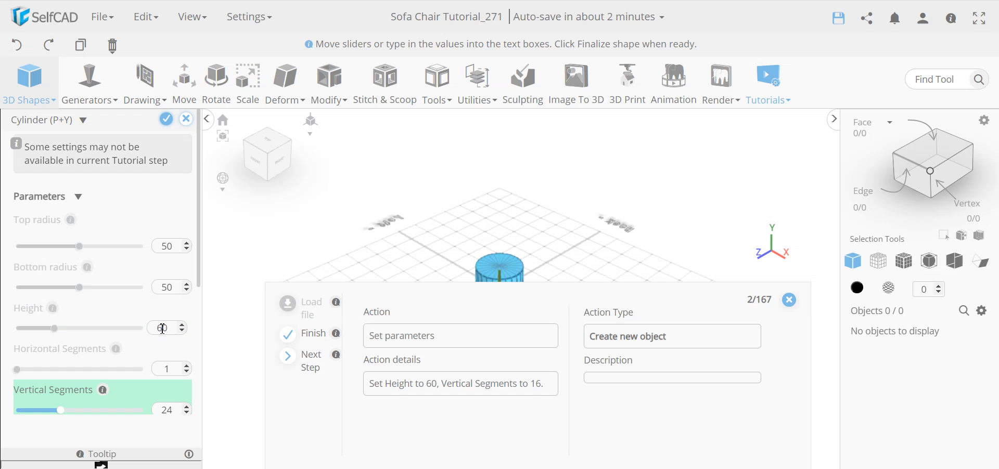
scroll(170, 335, "down", 2)
double_click(165, 329)
type("16")
key("Return")
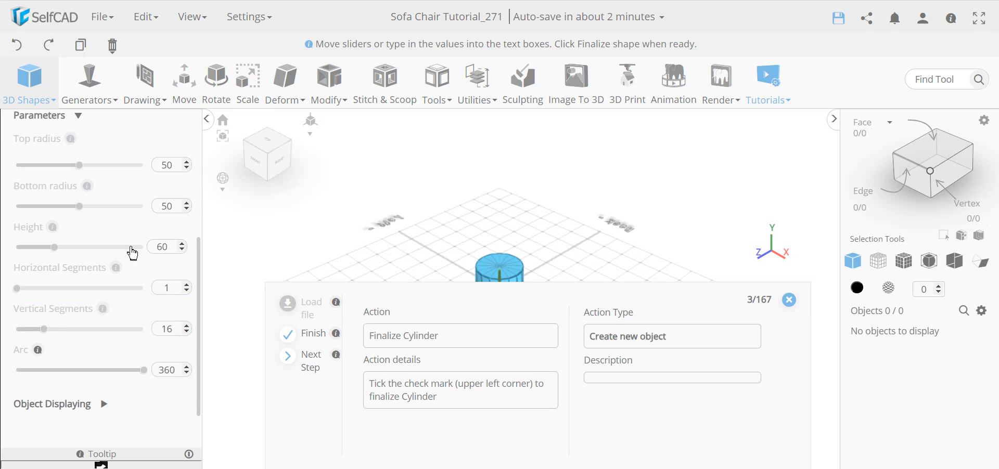
scroll(140, 171, "up", 2)
left_click(167, 121)
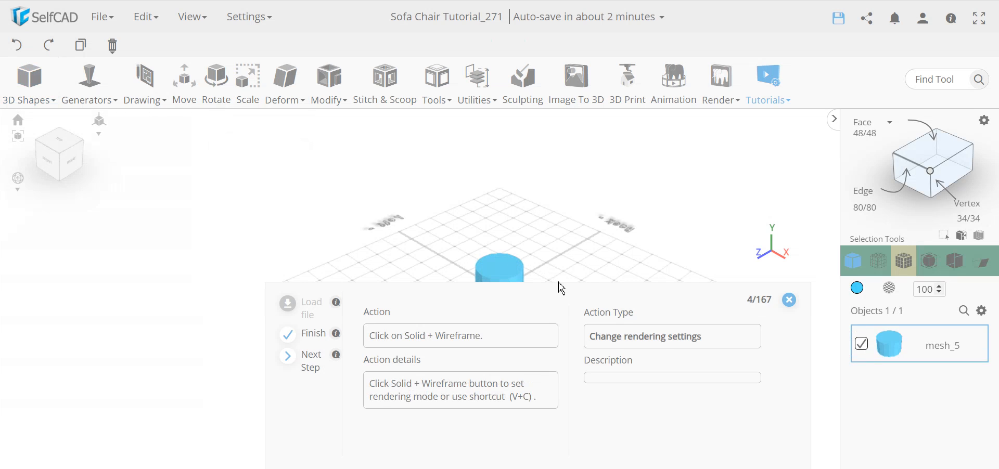
Display the cylinder as Solid + Wireframe and activate edge selection
left_click_drag(562, 284, 540, 350)
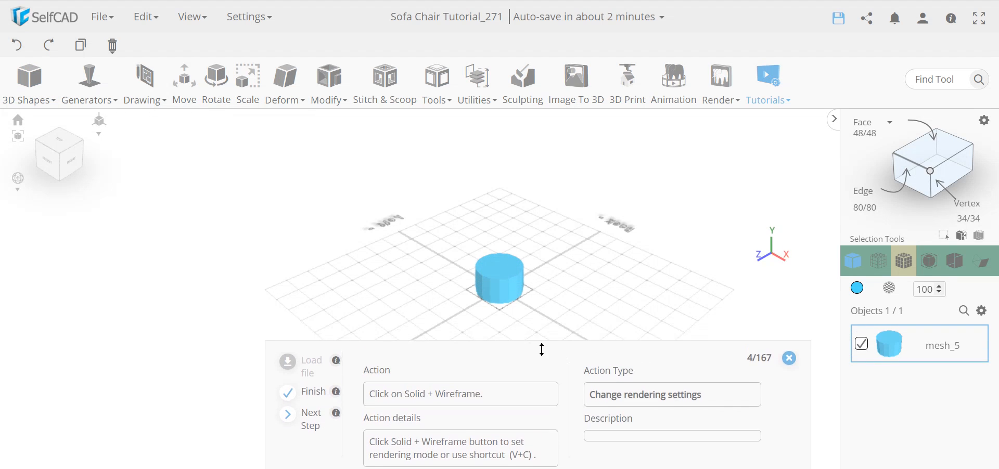
left_click(908, 266)
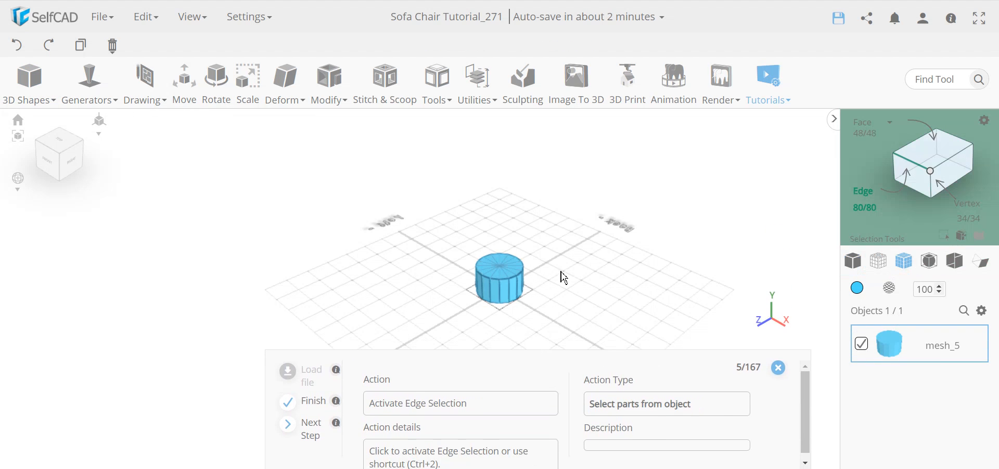
left_click(869, 200)
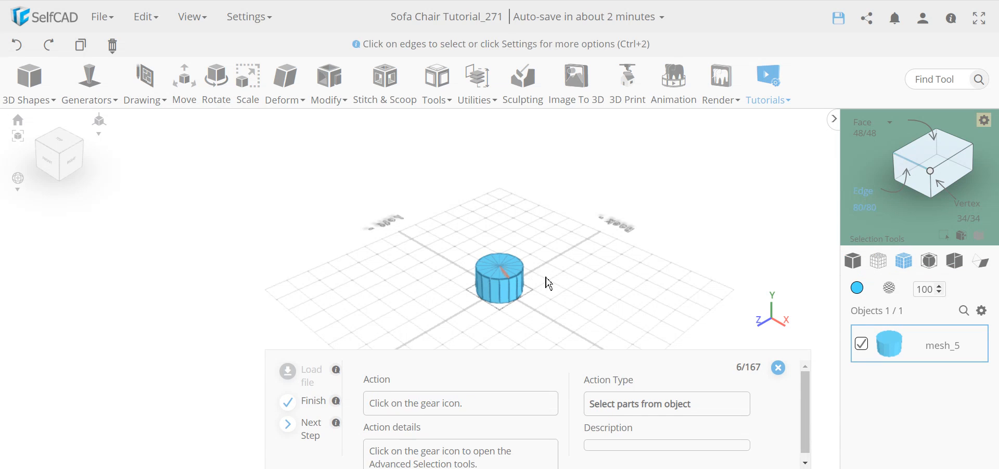
left_click(869, 201)
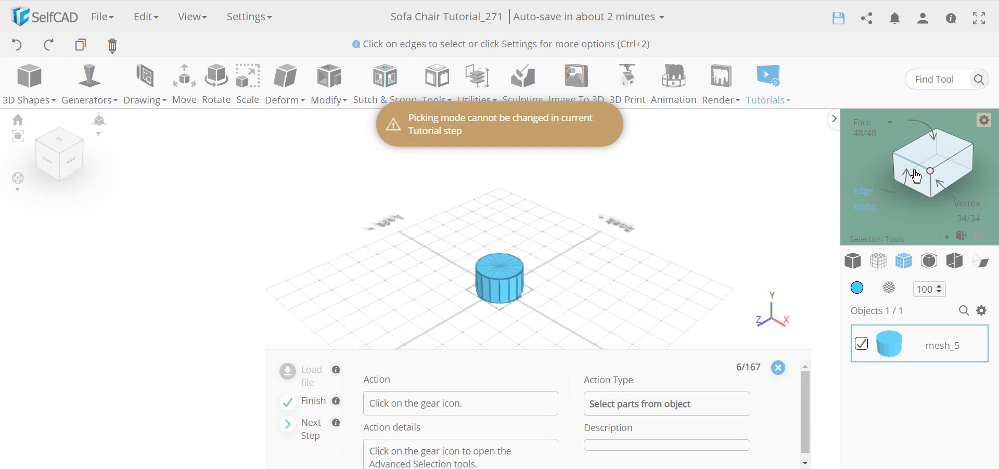
Enable Loop selection and select the edge loop around the base of the cylinder
left_click_drag(447, 324, 442, 394)
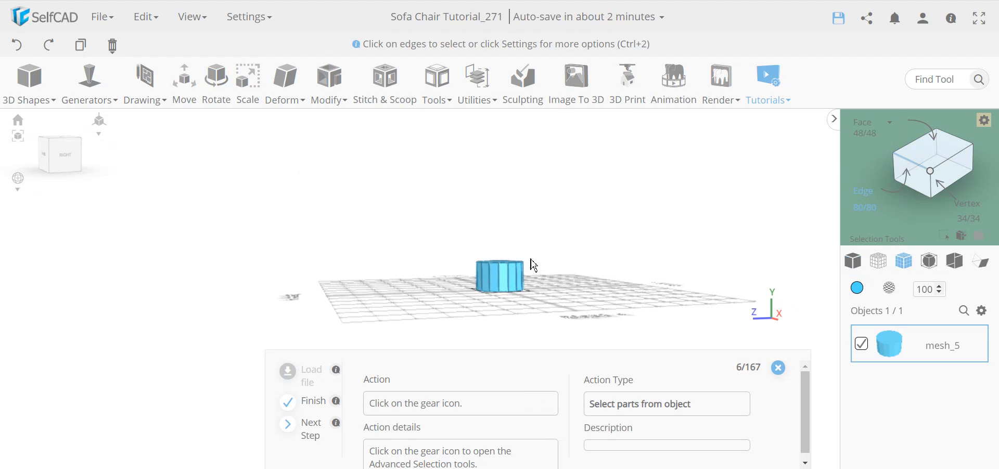
left_click(983, 125)
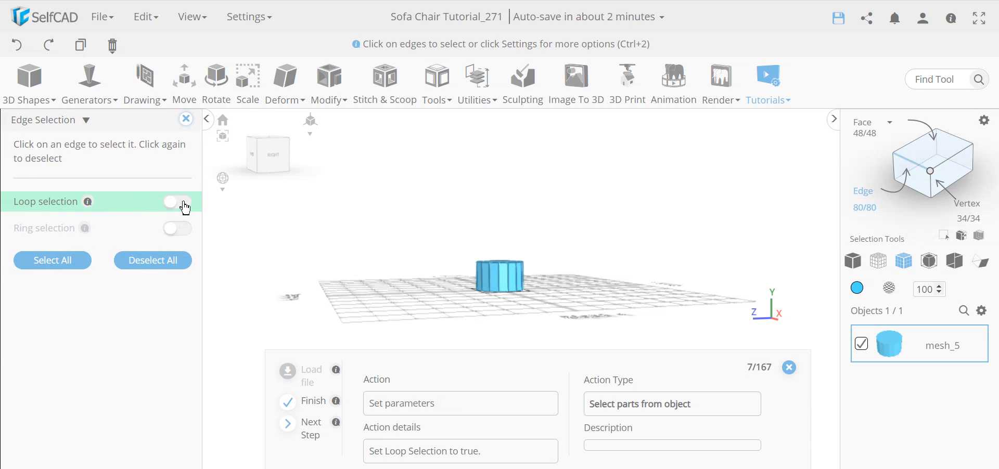
left_click(177, 202)
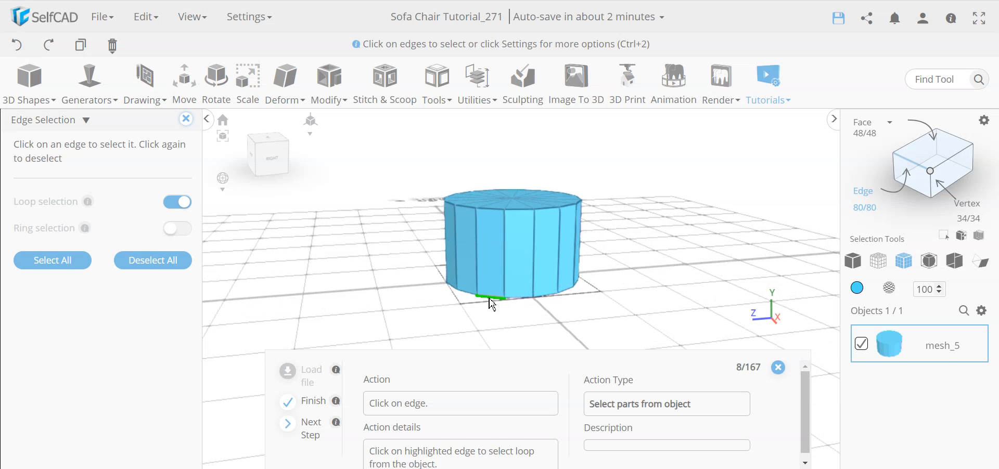
left_click(522, 300)
left_click_drag(519, 321, 386, 322)
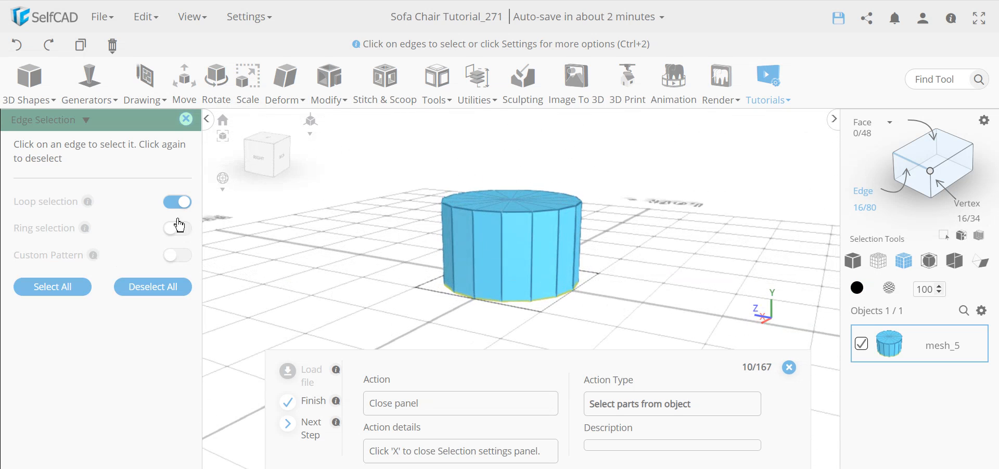
left_click(186, 120)
Fillet the selected base edge loop with intensity 6 and level 3, and finalize it
left_click(330, 94)
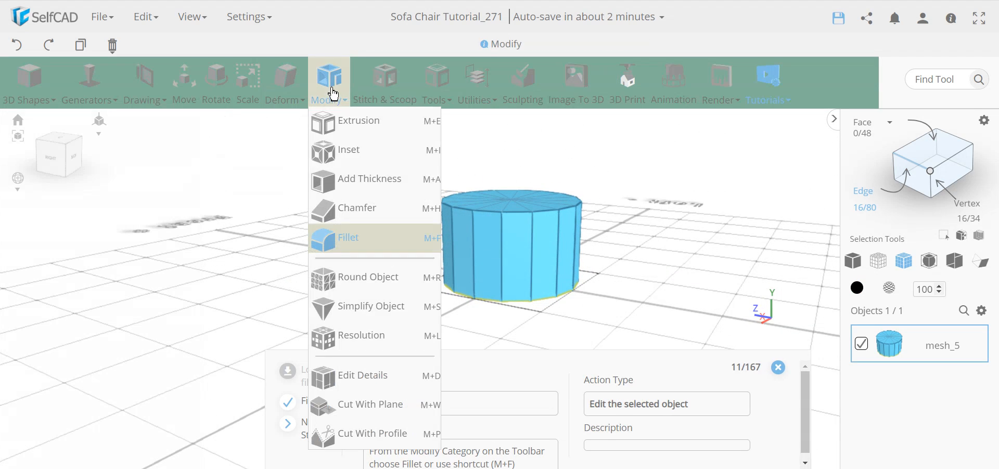
left_click(360, 249)
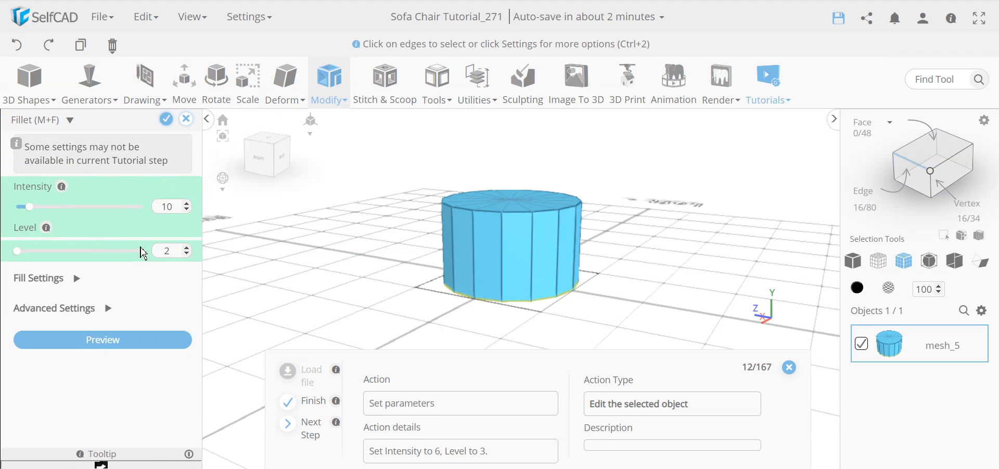
double_click(167, 207)
type("6")
double_click(168, 252)
type("3")
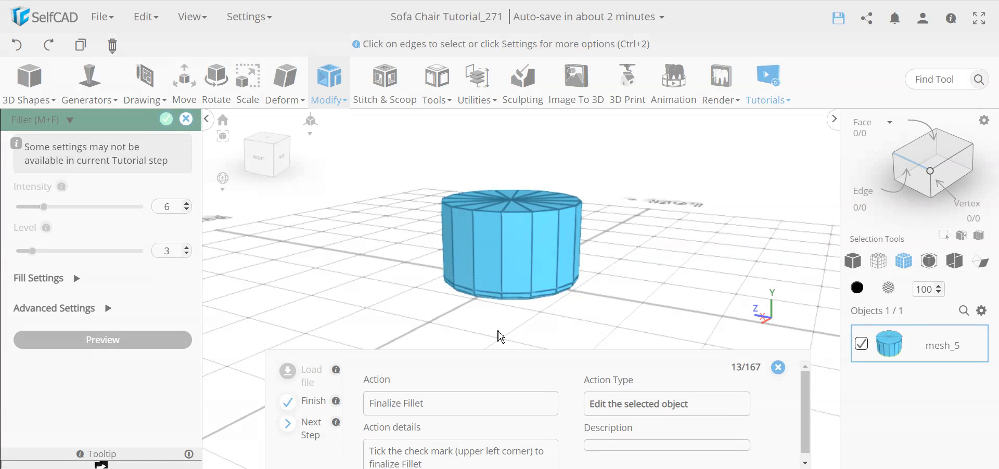
scroll(513, 311, "up", 4)
left_click_drag(535, 294, 539, 152)
left_click_drag(552, 196, 241, 214)
left_click(167, 121)
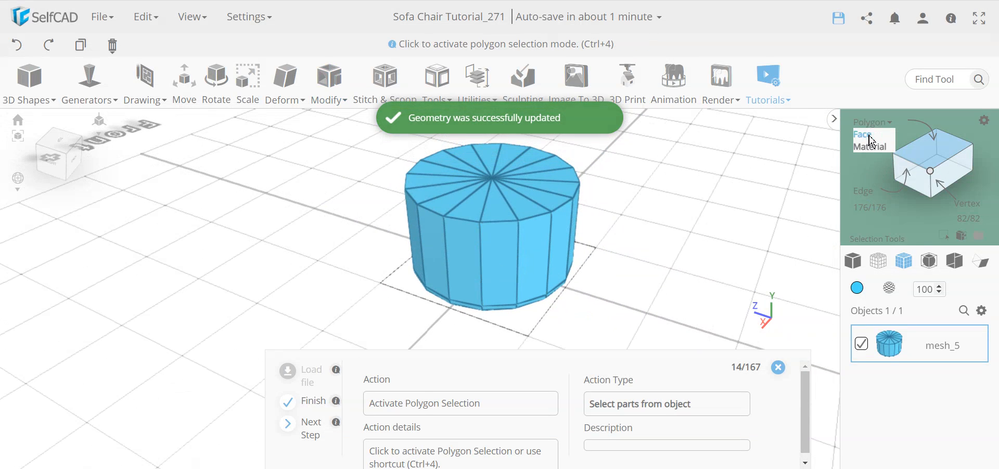
In polygon selection mode, select the highlighted front wall polygons and the whole top face of the cylinder, and delete them
left_click(872, 139)
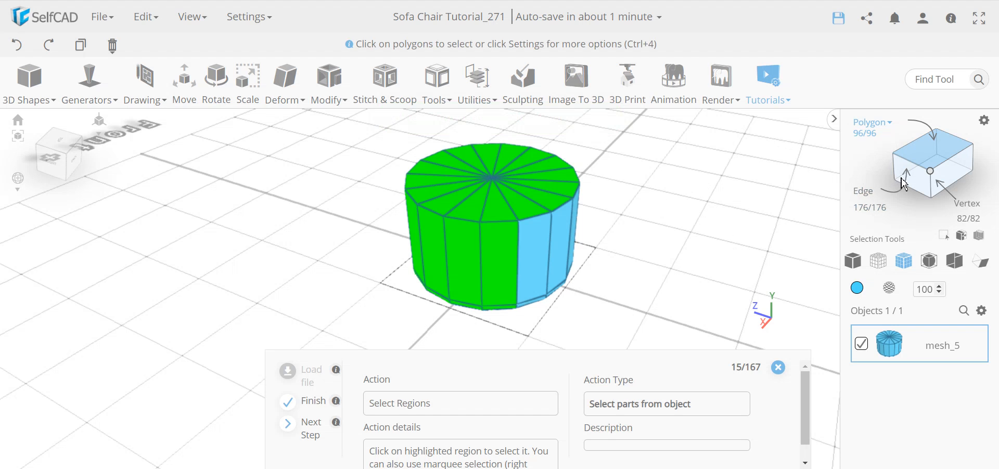
left_click_drag(337, 306, 397, 255)
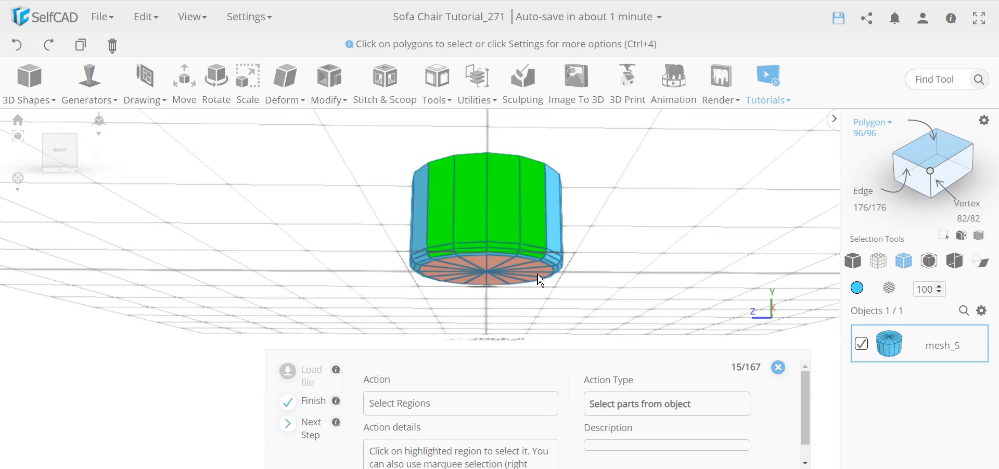
left_click(545, 264)
left_click_drag(546, 263, 690, 289)
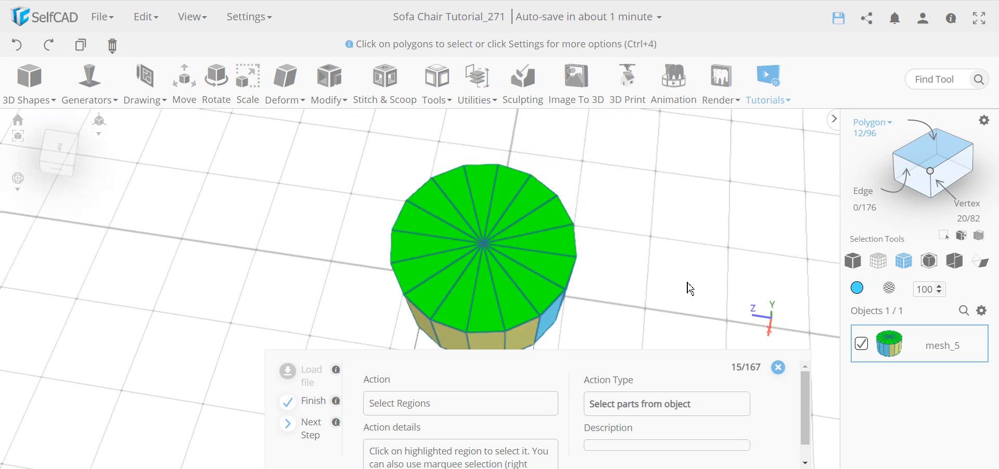
left_click(526, 292)
left_click_drag(525, 292, 680, 207)
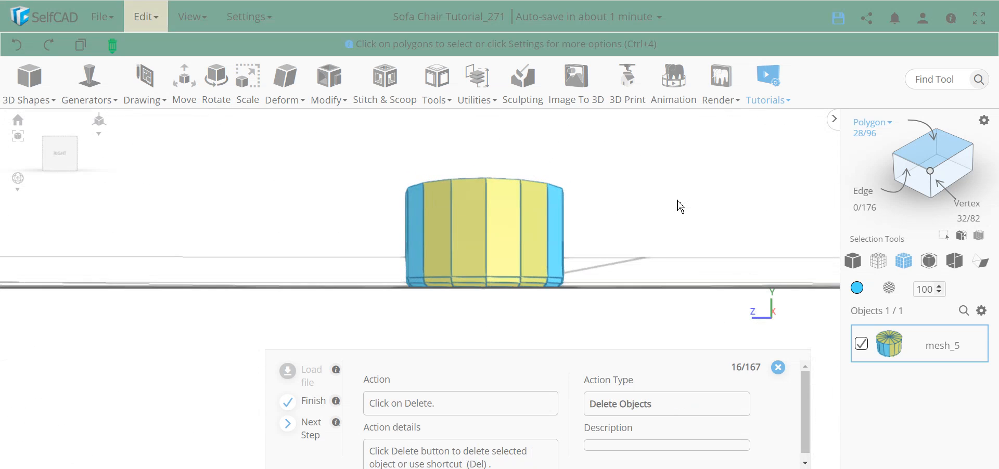
key("Delete")
key("Return")
Apply Add Thickness to the open shell with a thickness of 5 and finalize it
left_click_drag(676, 205, 697, 236)
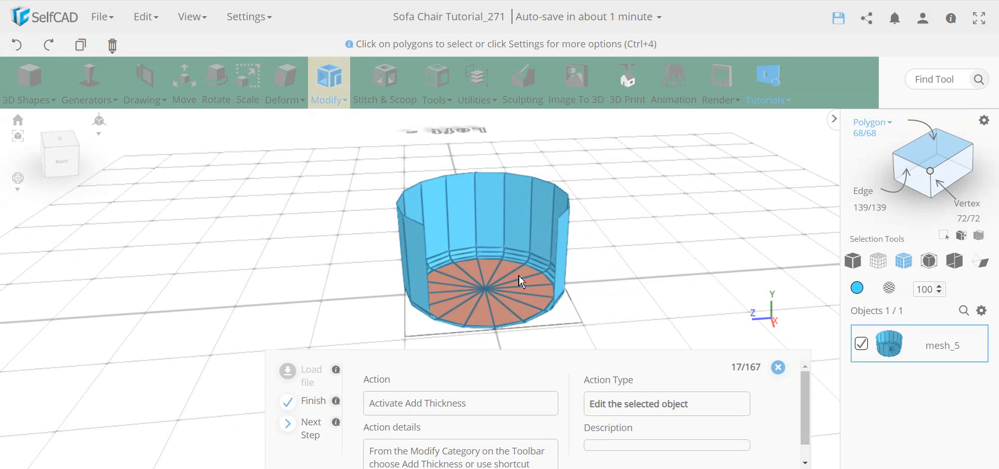
scroll(482, 261, "up", 5)
left_click_drag(755, 220, 627, 218)
scroll(760, 215, "down", 5)
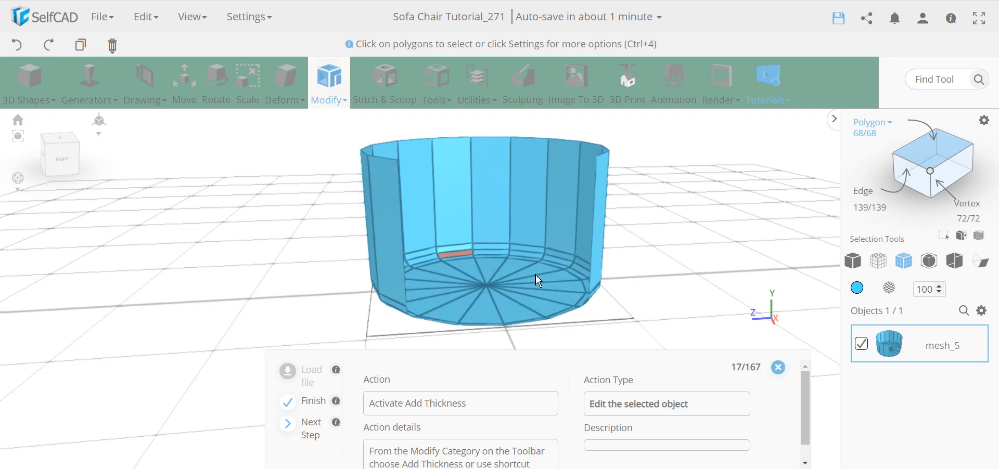
left_click_drag(189, 245, 190, 278)
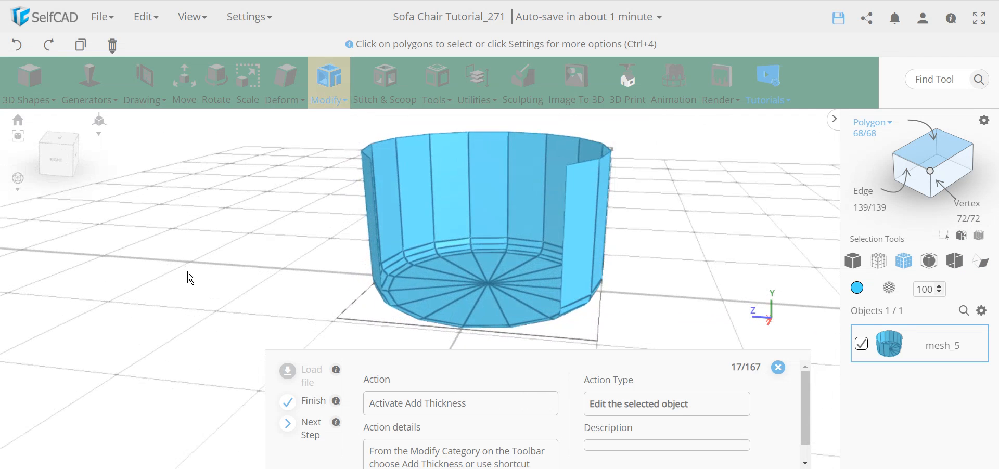
left_click(325, 106)
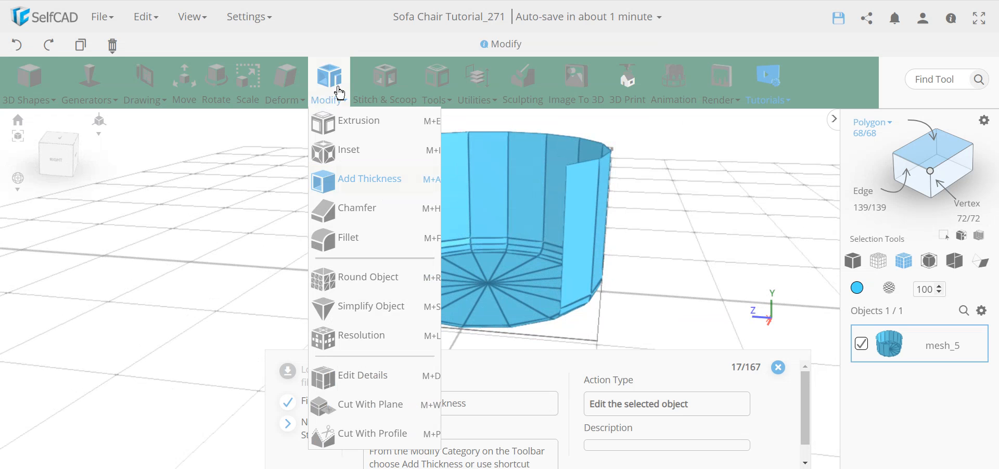
left_click(348, 192)
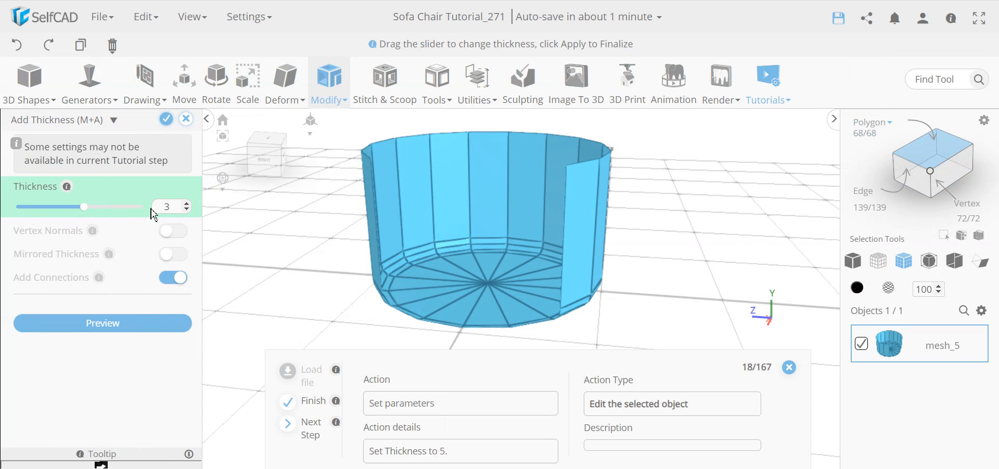
left_click(129, 232)
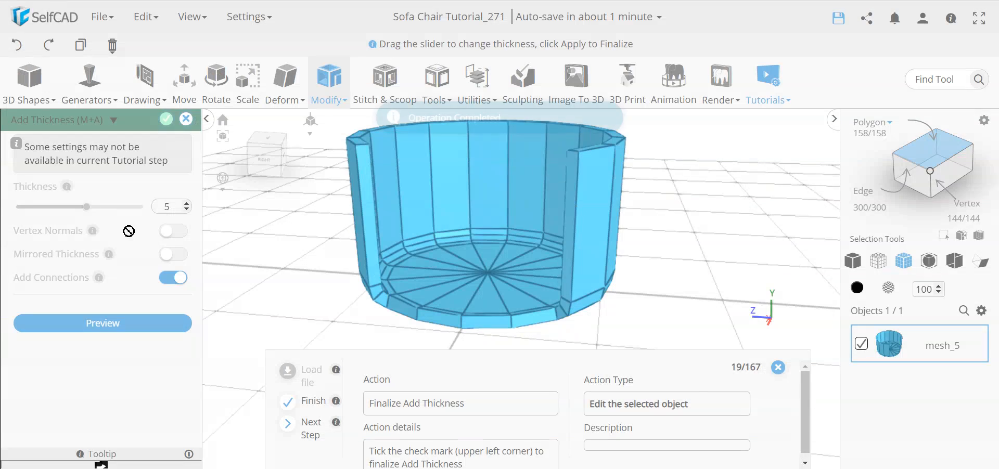
mouse_move(323, 293)
left_mouse_down()
mouse_move(269, 306)
mouse_move(331, 295)
left_mouse_up()
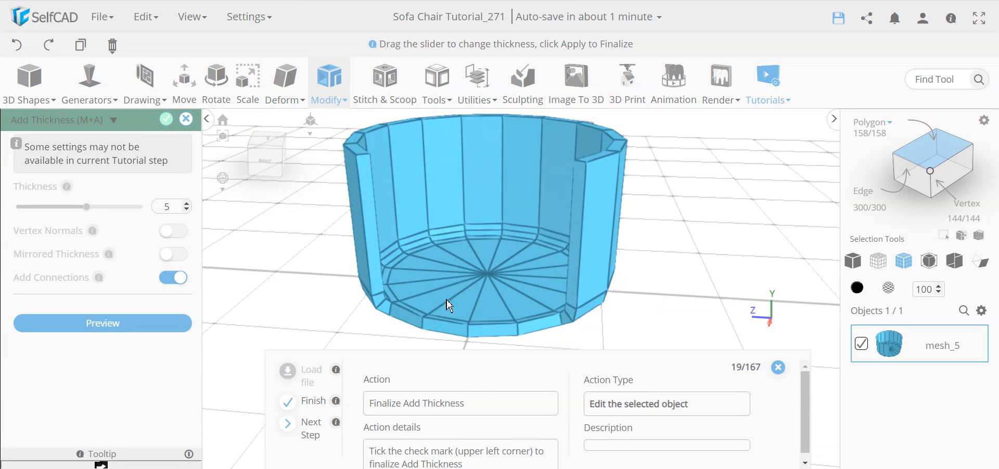
left_click(166, 121)
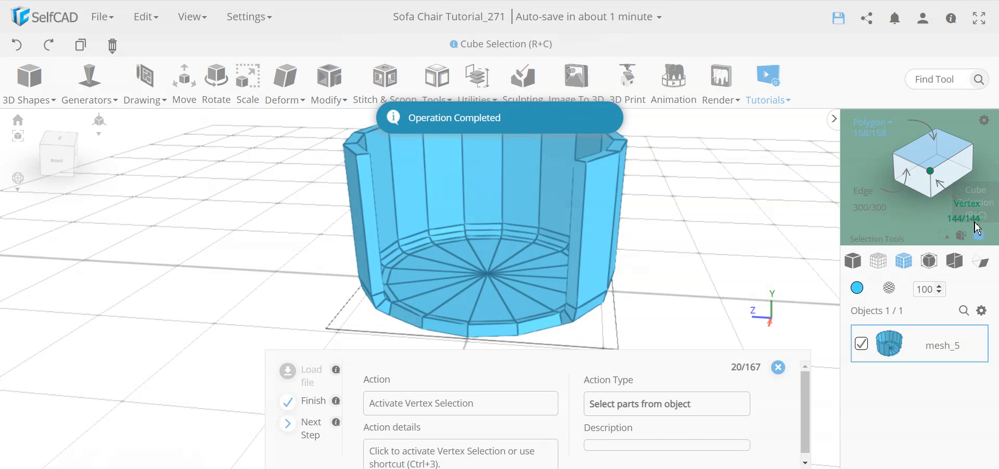
Activate vertex selection and select the highlighted vertices along the front opening's wall ends and front rim
left_click(977, 231)
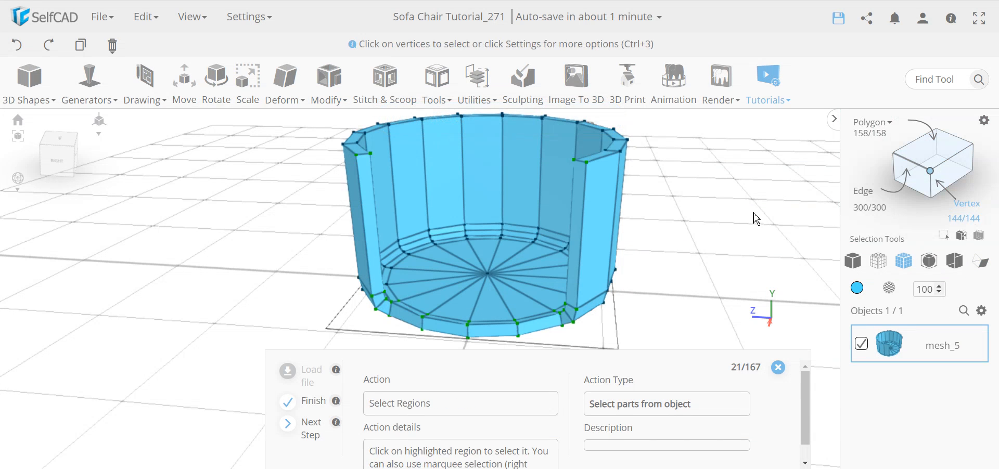
left_click_drag(687, 243, 670, 260)
right_click_drag(606, 324, 553, 131)
scroll(674, 187, "down", 3)
right_click_drag(608, 308, 409, 149)
left_click_drag(408, 150, 358, 264)
right_click_drag(646, 311, 411, 145)
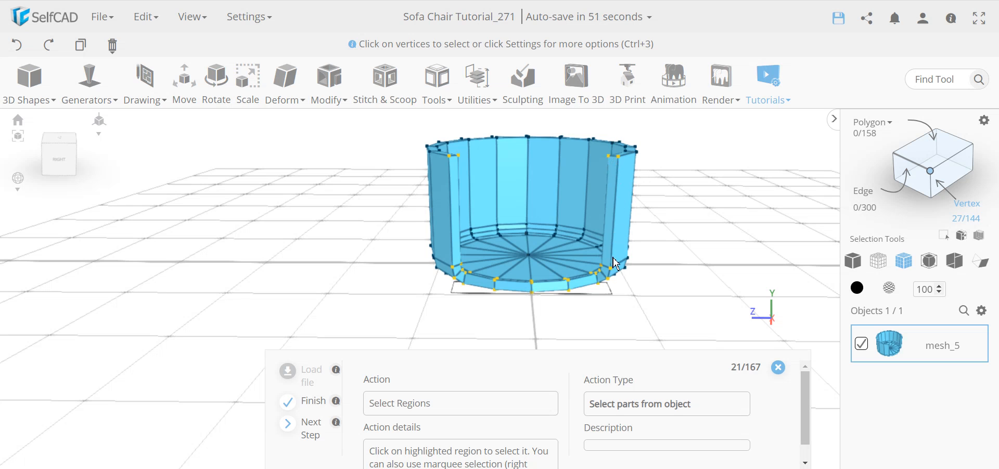
Add the remaining highlighted vertices on the underside of the front rim to the selection
left_click_drag(515, 309, 479, 326)
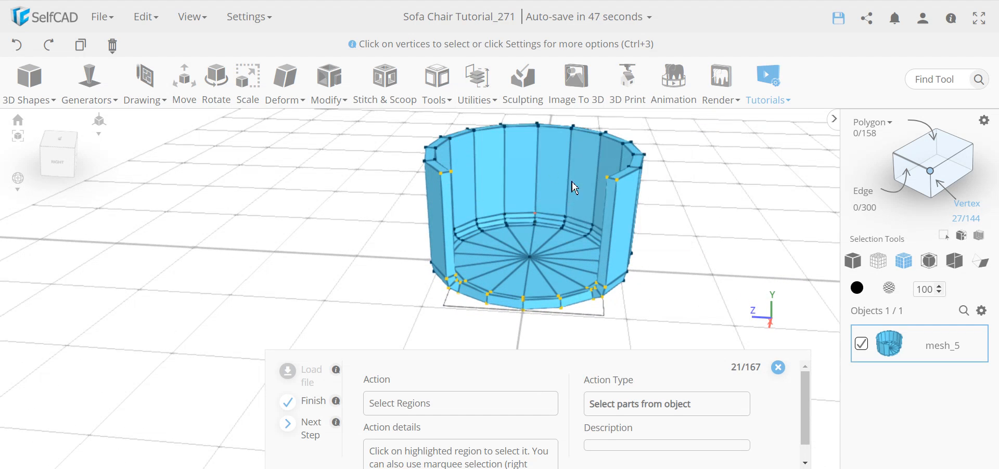
left_click_drag(401, 279, 363, 203)
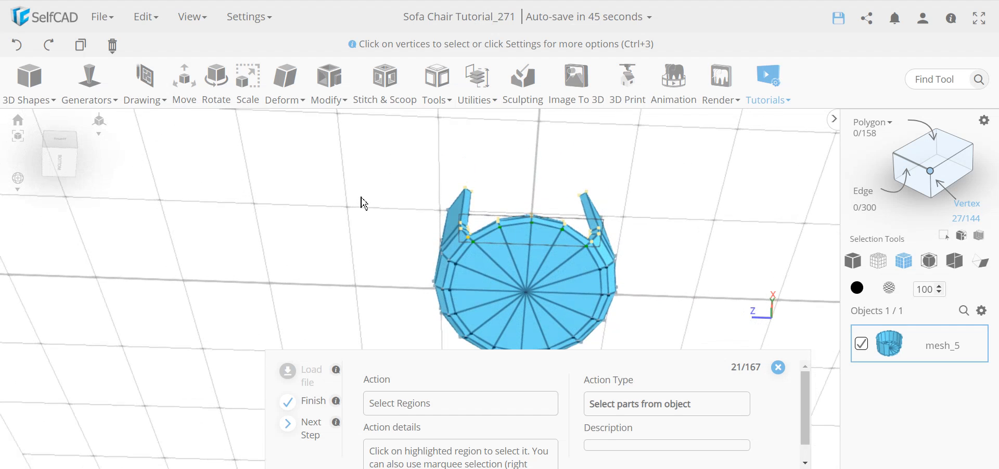
right_click_drag(534, 277, 457, 217)
right_click_drag(616, 276, 522, 203)
left_click_drag(687, 225, 533, 336)
Scale the selected front-opening vertices to 0 along X so the chair's front is flat
key("s")
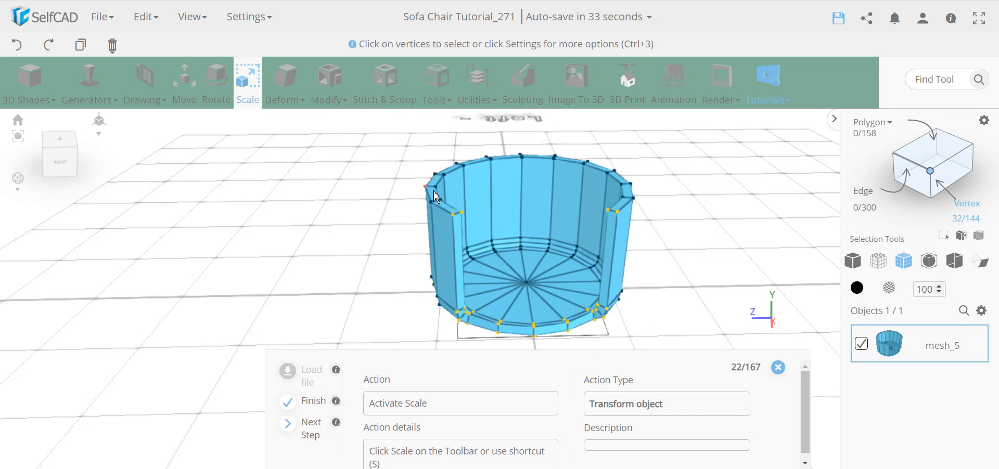
left_click_drag(698, 285, 680, 208)
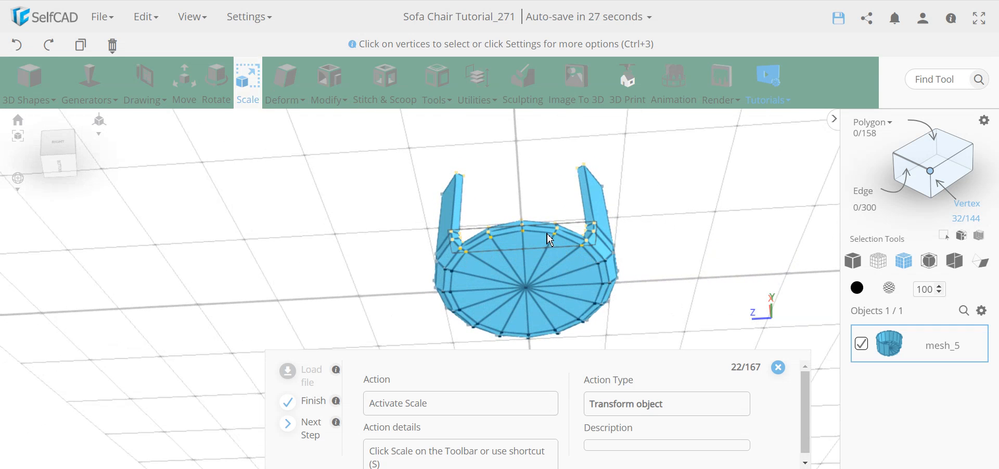
left_click_drag(386, 217, 360, 278)
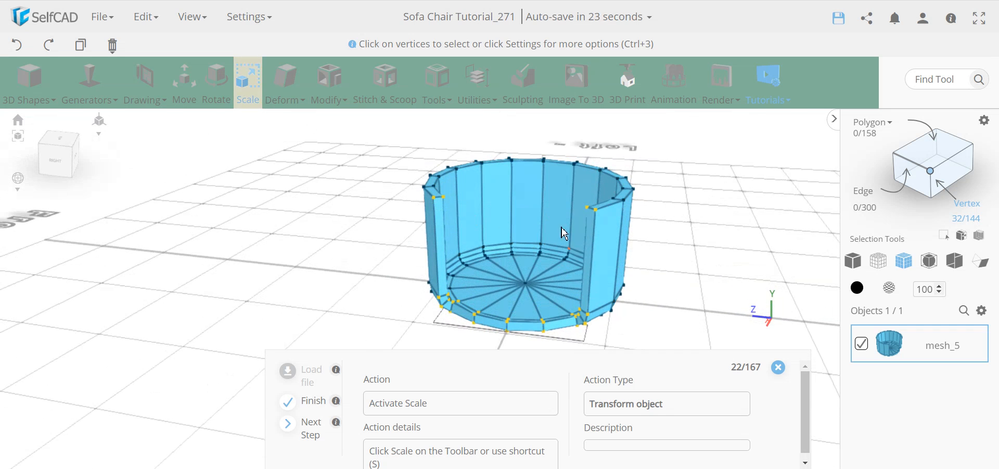
left_click_drag(280, 257, 356, 162)
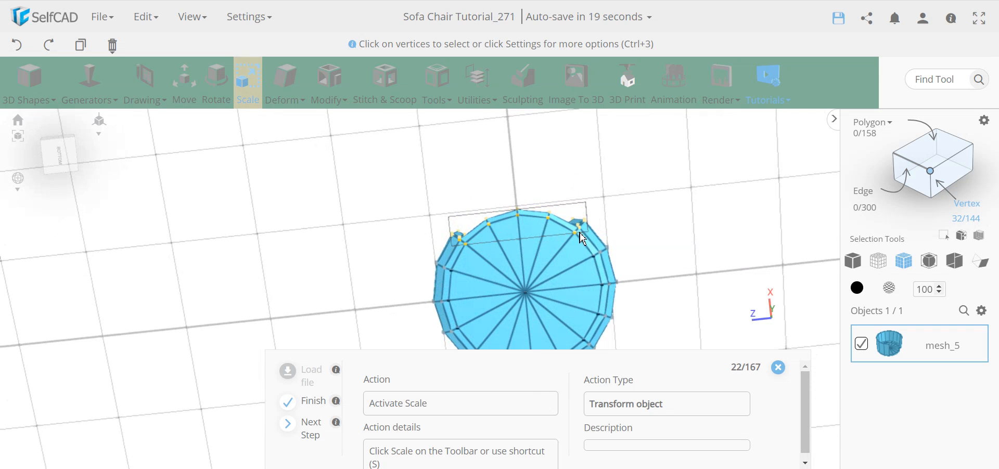
left_click_drag(626, 220, 607, 262)
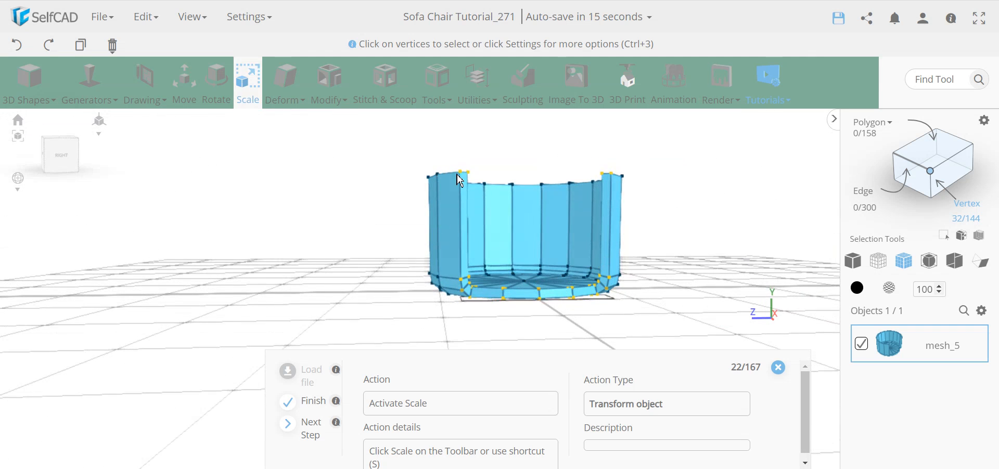
left_click_drag(610, 183, 461, 228)
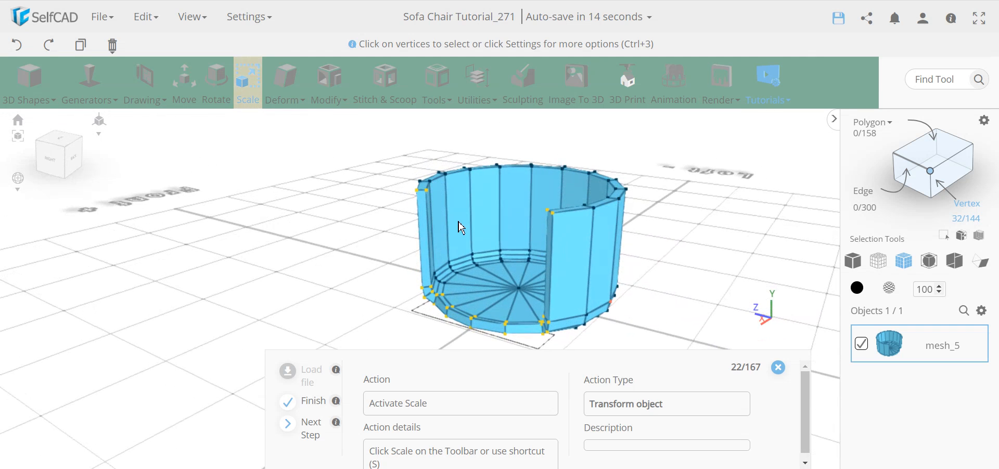
left_click(246, 102)
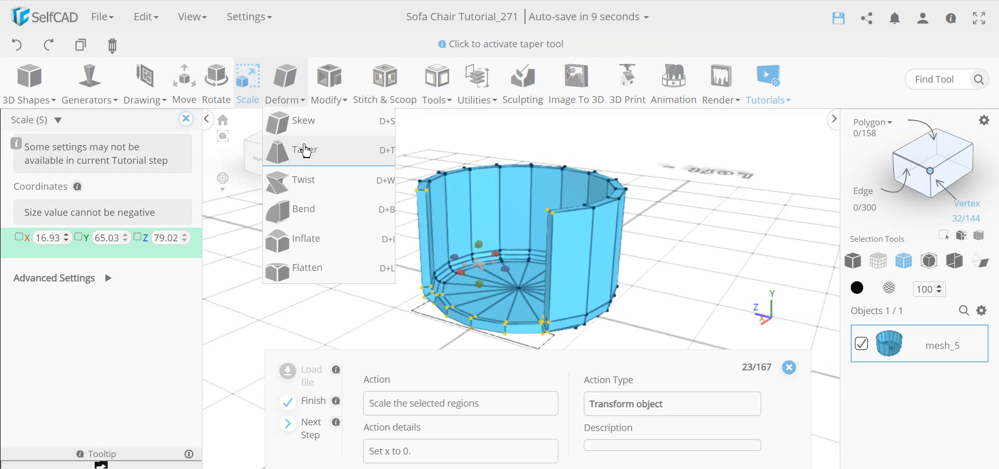
double_click(54, 238)
type("0")
key("Return")
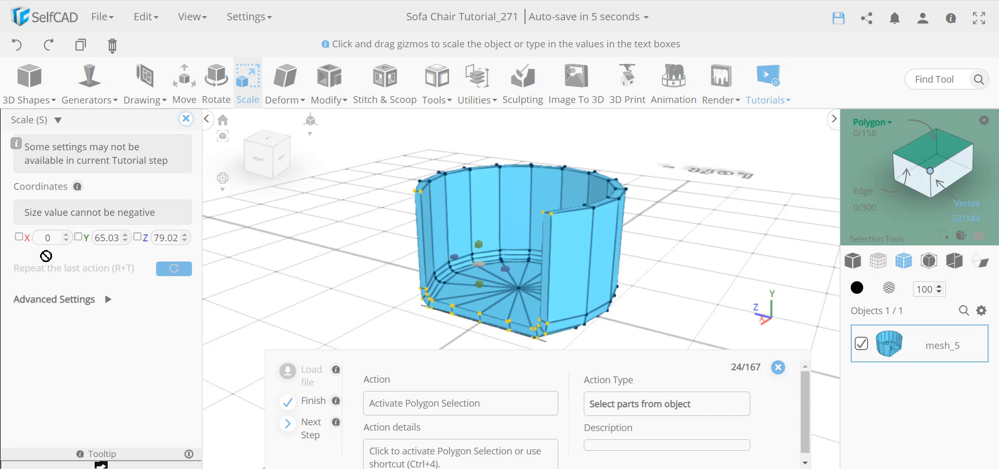
left_click_drag(348, 262, 411, 262)
left_click_drag(704, 319, 778, 338)
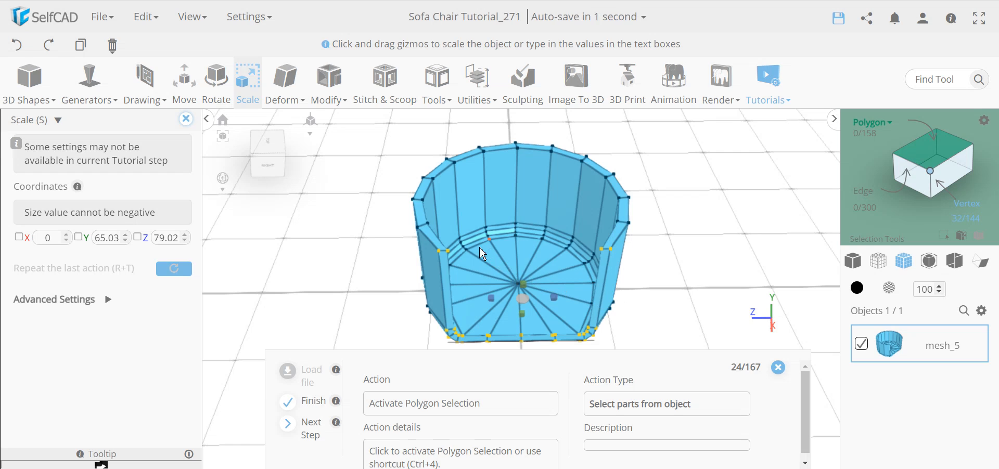
left_click(186, 122)
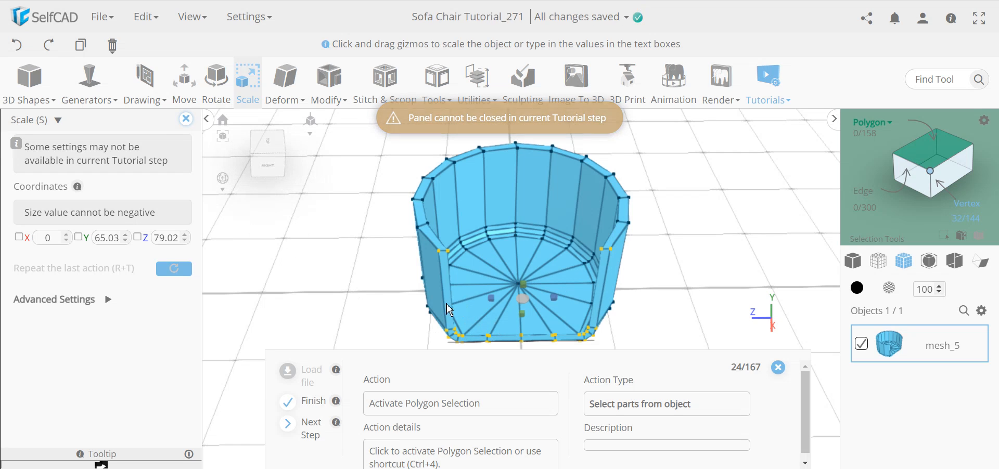
Activate polygon selection, select the highlighted inner floor region, and examine its edges against the walls and front rim
left_click(935, 160)
left_click(542, 284)
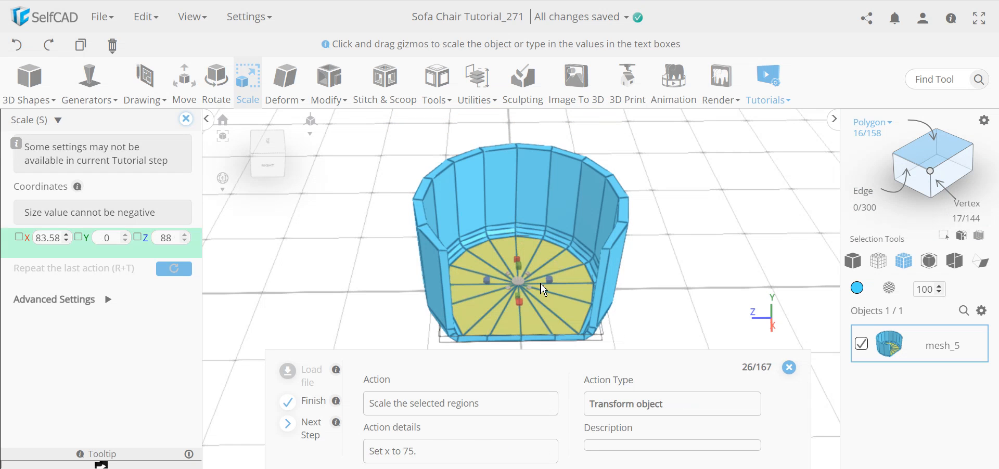
scroll(729, 286, "up", 5)
scroll(544, 242, "down", 3)
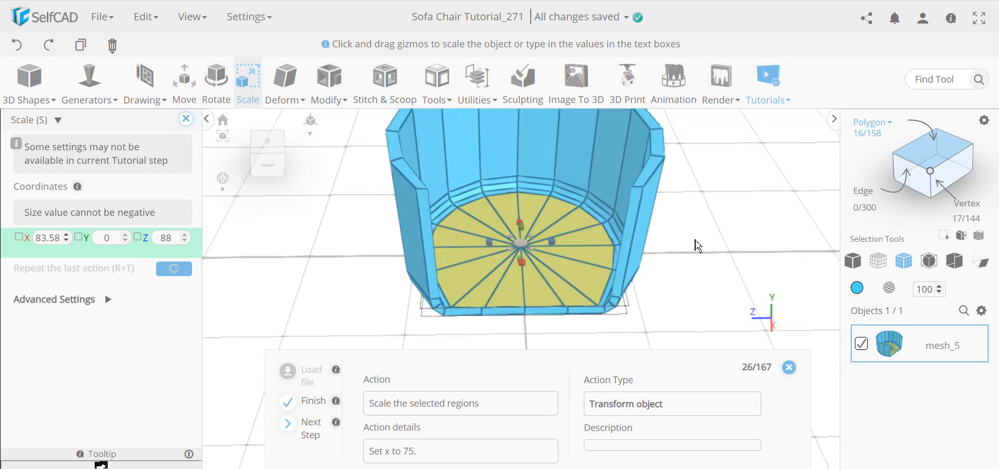
scroll(554, 217, "up", 5)
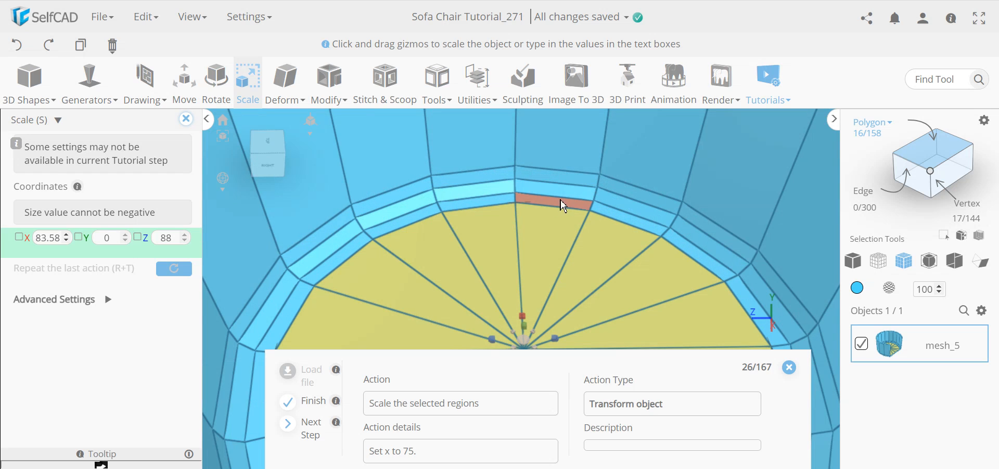
scroll(558, 206, "down", 2)
scroll(573, 308, "up", 5)
scroll(549, 311, "up", 6)
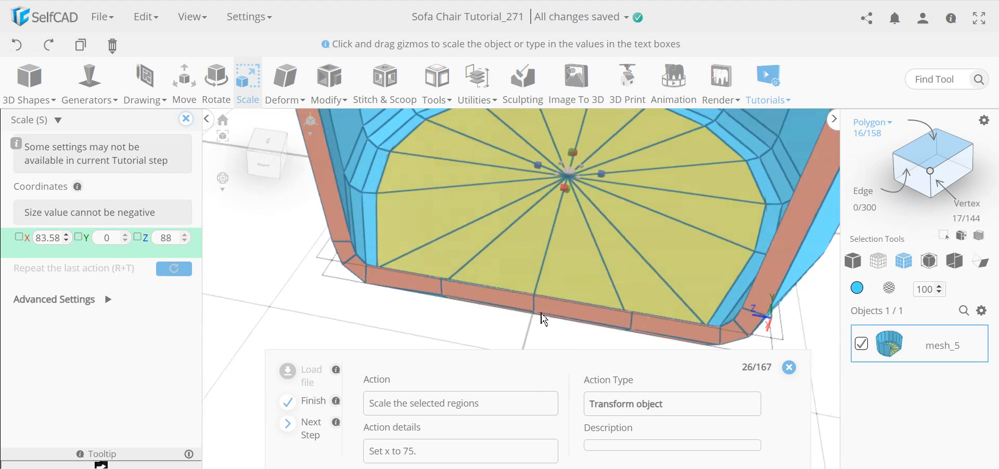
scroll(544, 304, "up", 2)
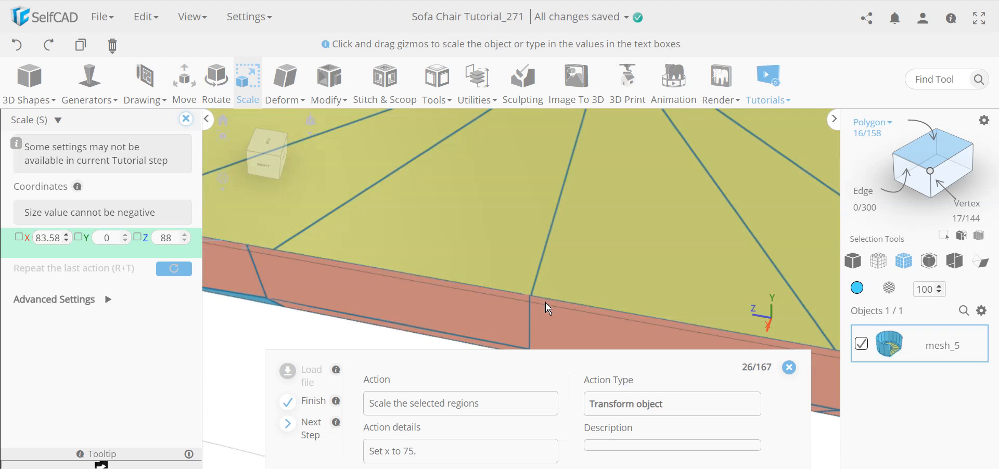
scroll(551, 306, "down", 10)
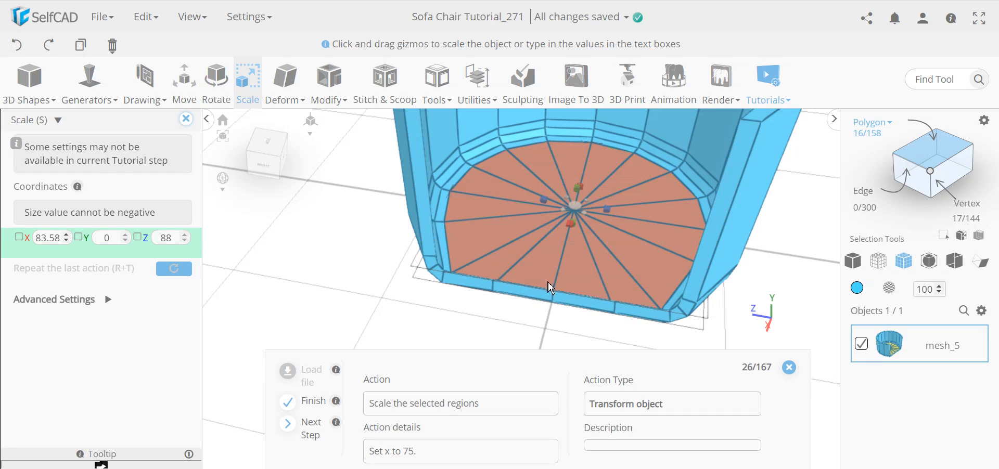
Scale the selected inner floor to 75 along X and close the Scale settings
double_click(46, 244)
type("7")
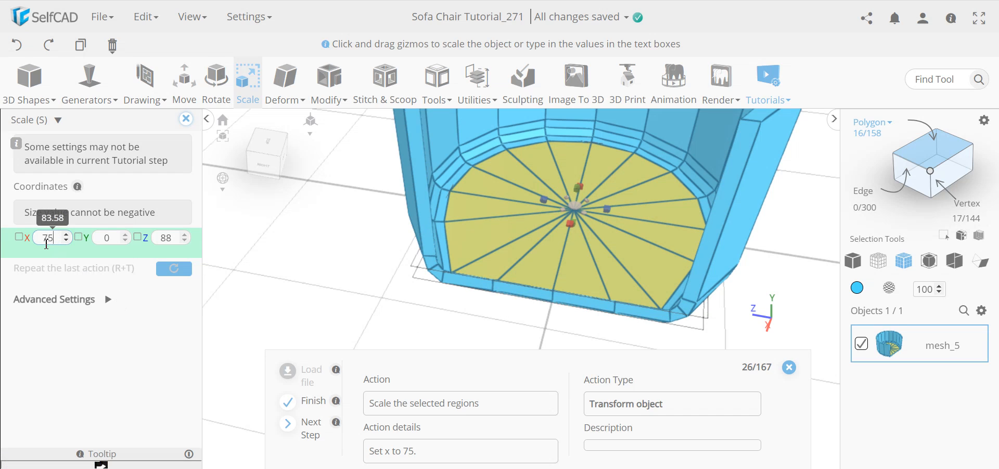
type("5")
key("Return")
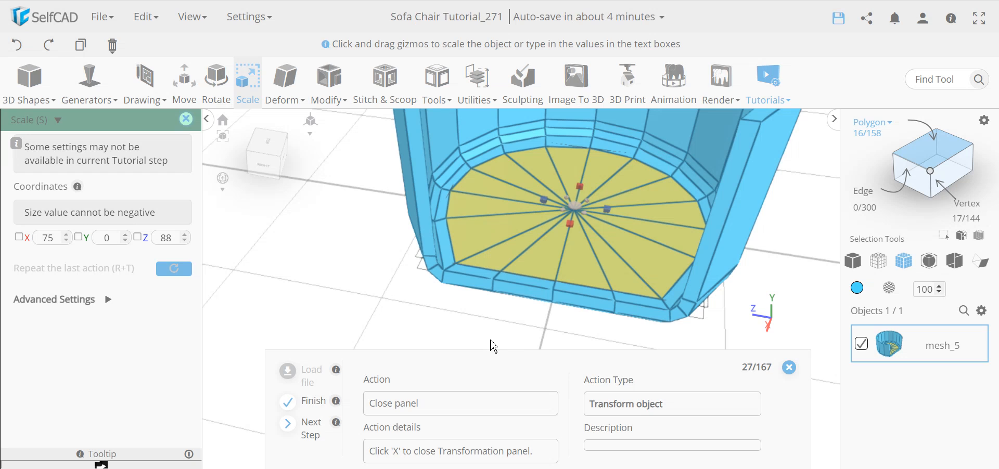
scroll(493, 346, "up", 3)
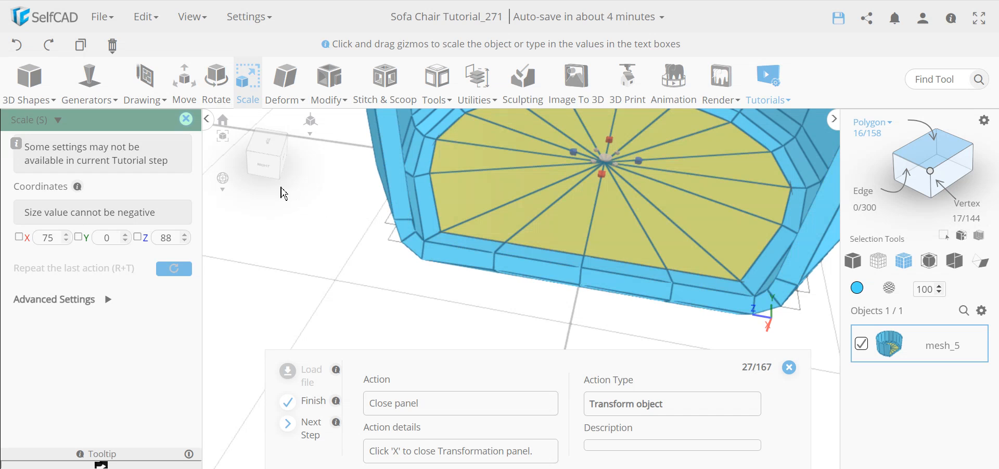
left_click(186, 118)
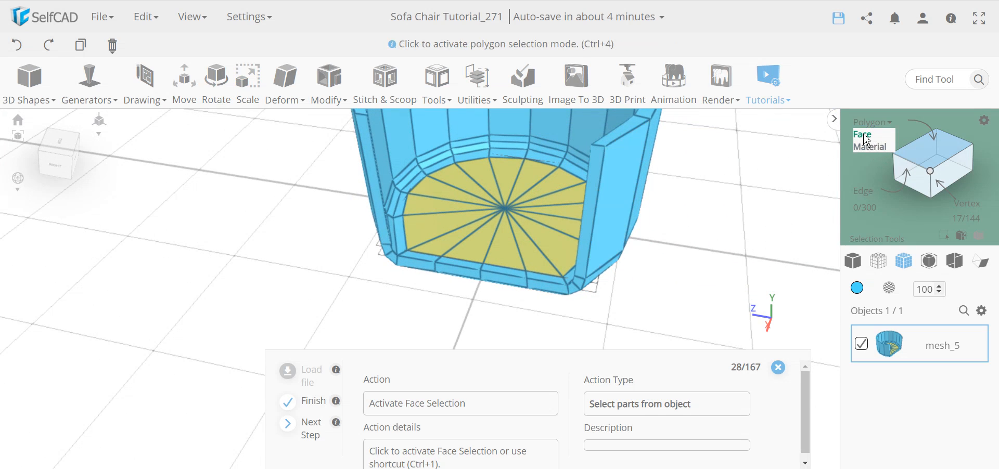
Switch from polygon to face selection and turn on Loop selection in its advanced settings
left_click(885, 135)
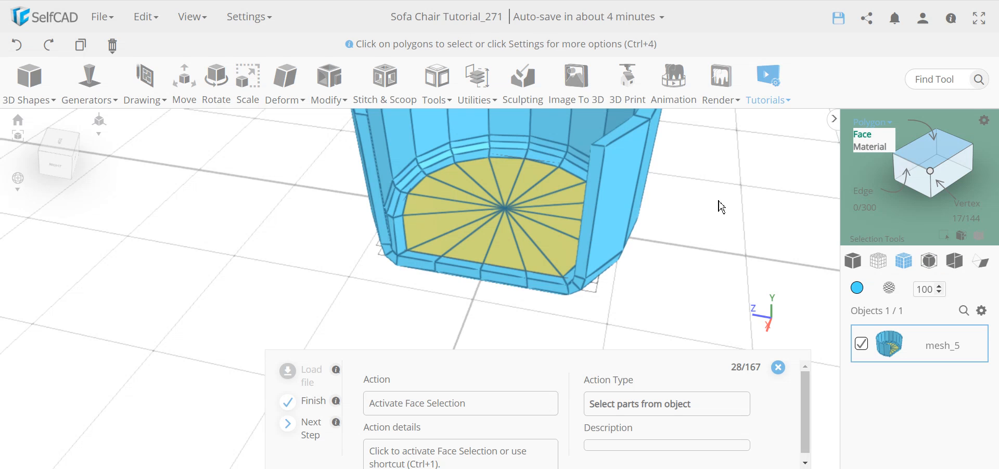
left_click(875, 141)
left_click_drag(446, 315, 461, 198)
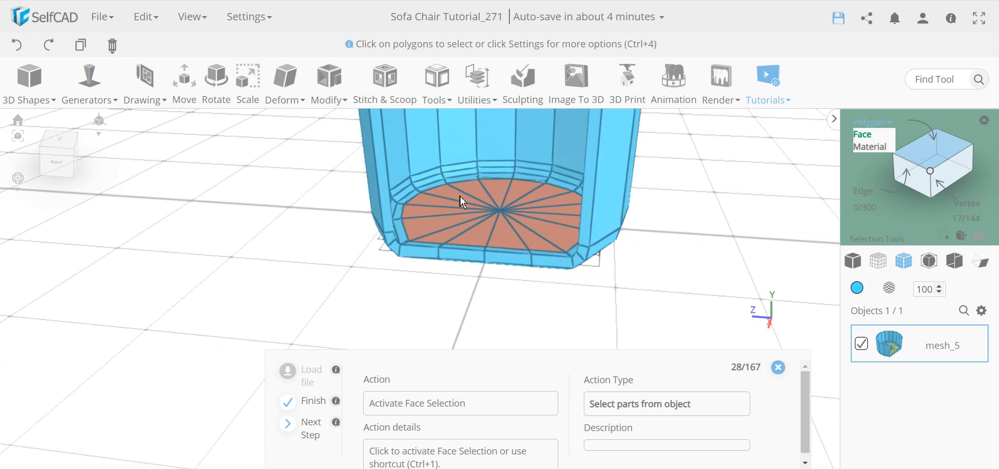
left_click(489, 198)
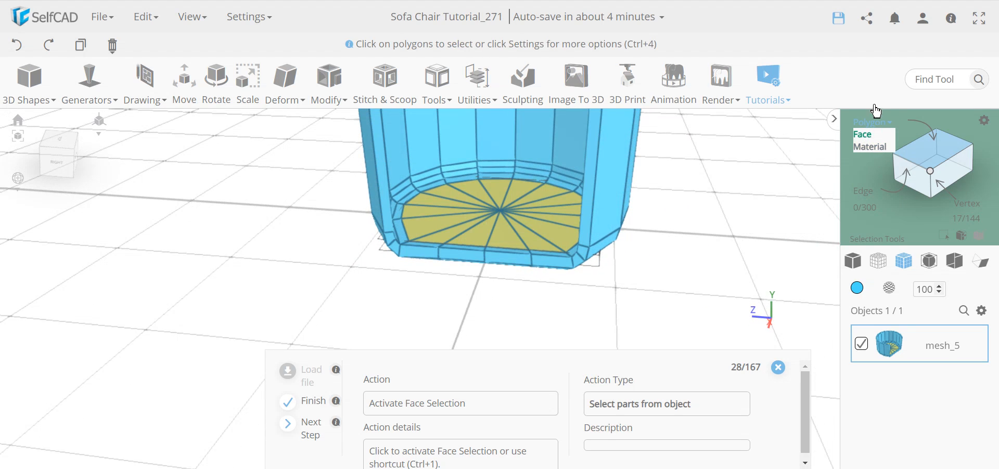
left_click(866, 136)
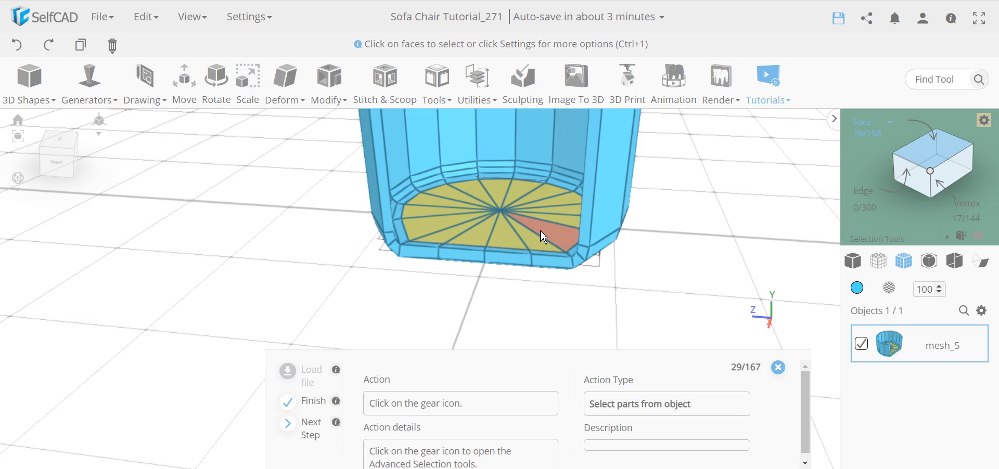
mouse_move(324, 98)
left_click(990, 126)
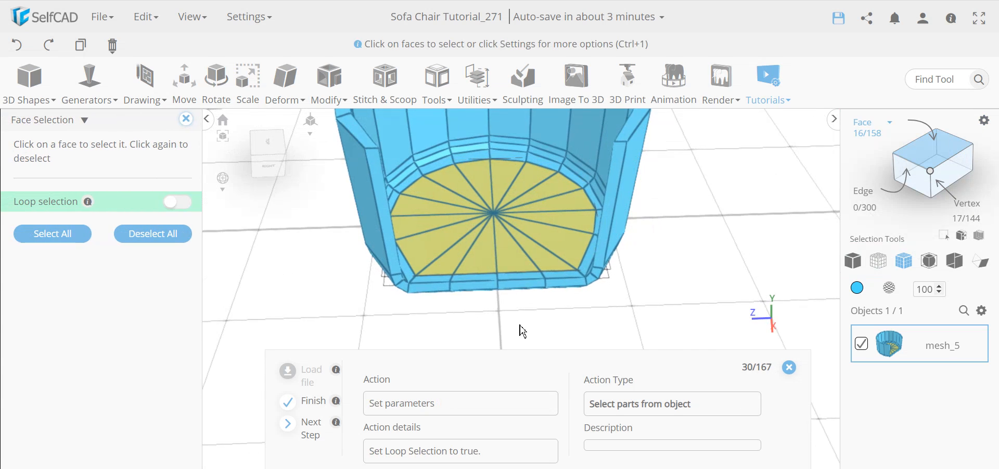
left_click(183, 208)
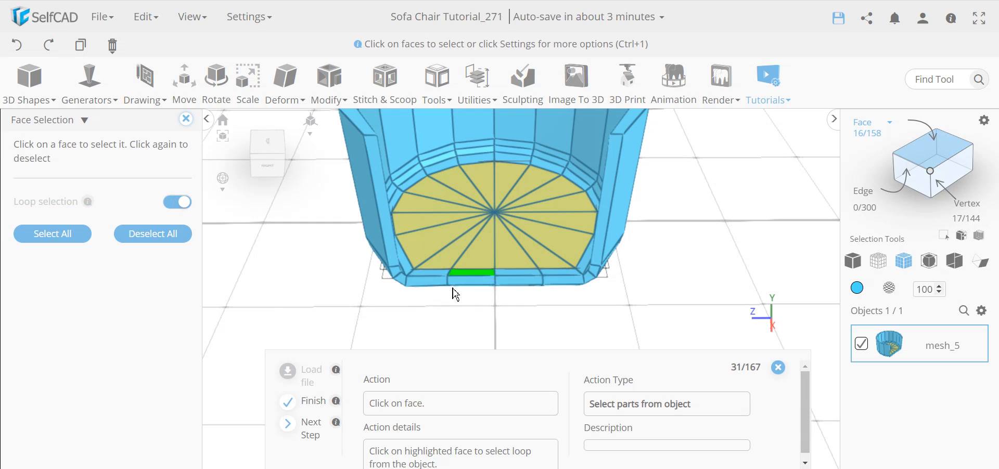
Add the loop of faces bordering the floor, using the two adjacent highlighted faces on the front rim
left_click(477, 282)
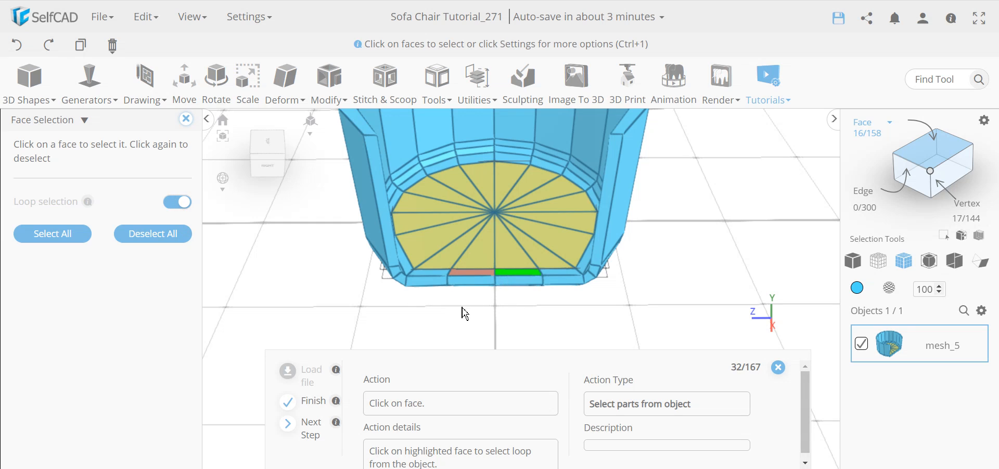
scroll(466, 312, "up", 2)
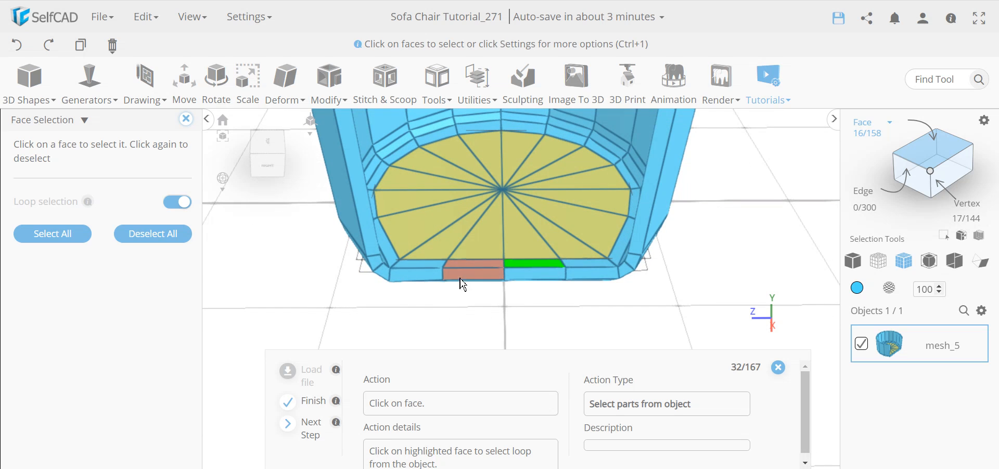
left_click(544, 269)
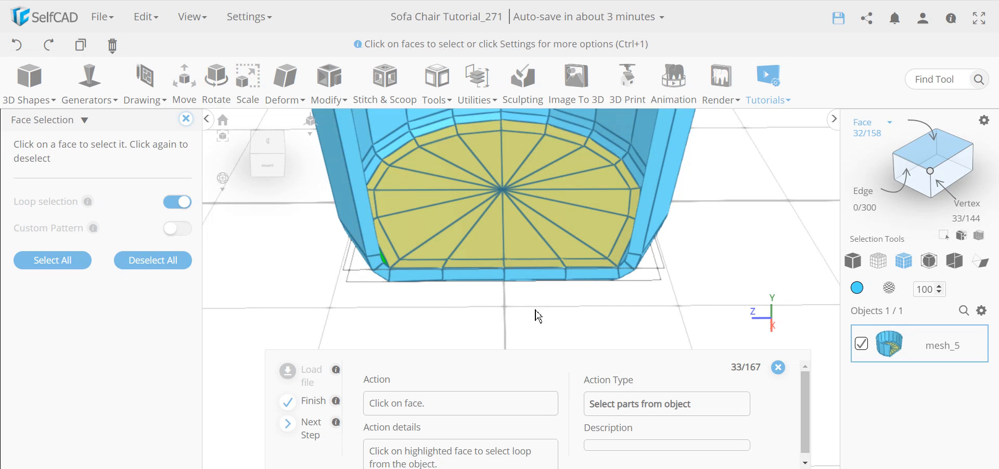
Add the next loop of faces outside the floor border by picking the highlighted faces at its opposite front ends
left_click_drag(564, 329, 431, 291)
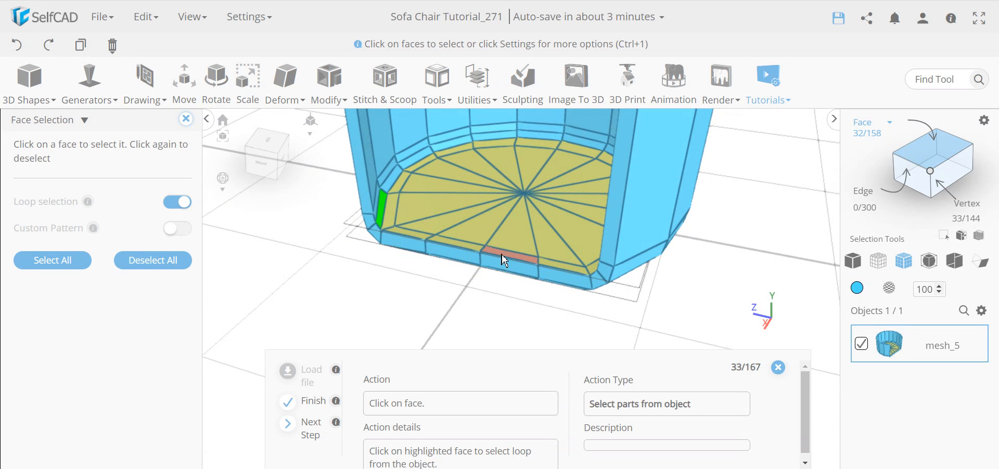
left_click_drag(461, 316, 401, 315)
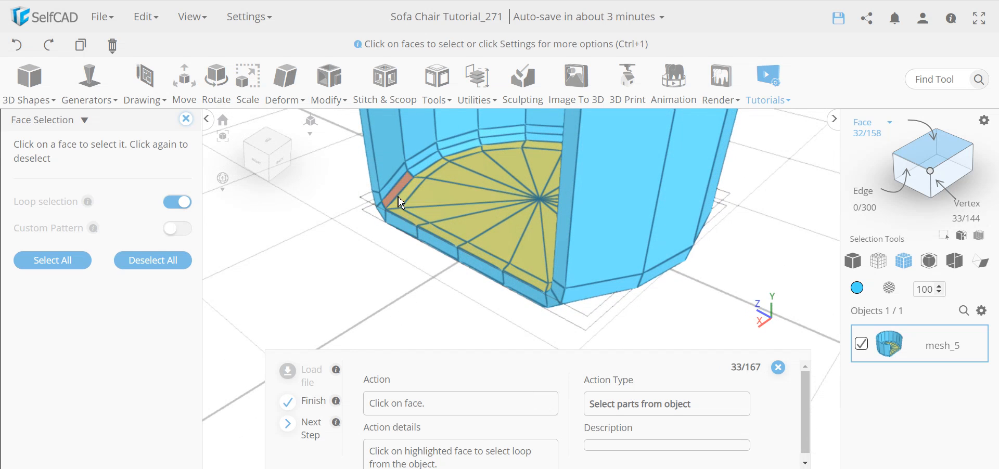
left_click_drag(344, 281, 367, 279)
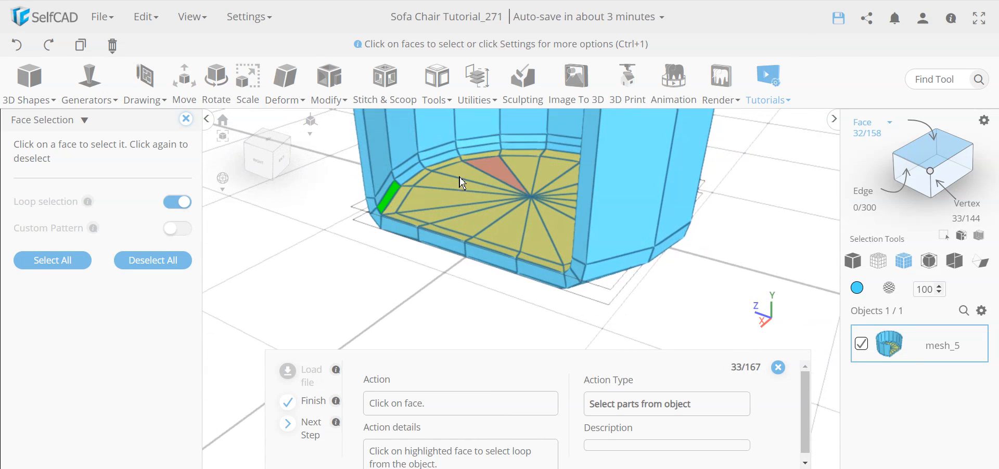
left_click(392, 206)
left_click_drag(346, 307, 562, 294)
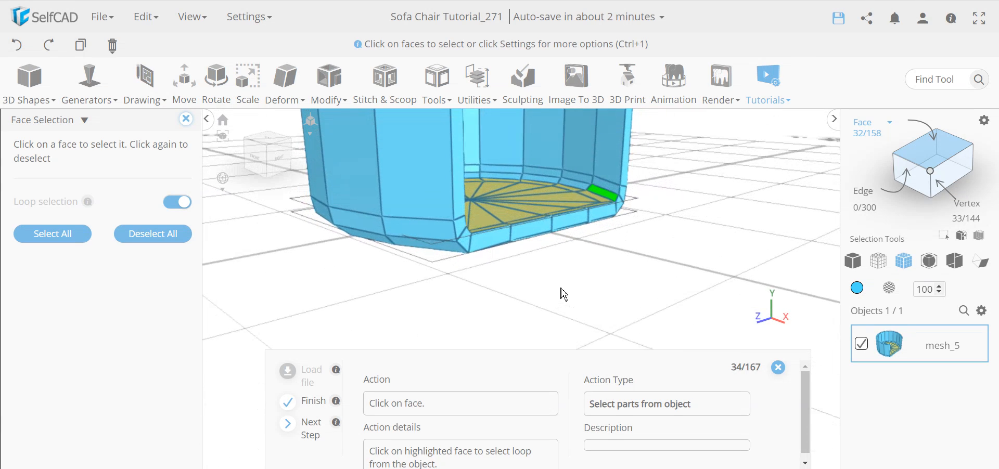
left_click(616, 204)
Add the next higher loop of faces along the base of the inner wall using its two highlighted faces
left_click_drag(656, 280, 368, 292)
left_click(613, 191)
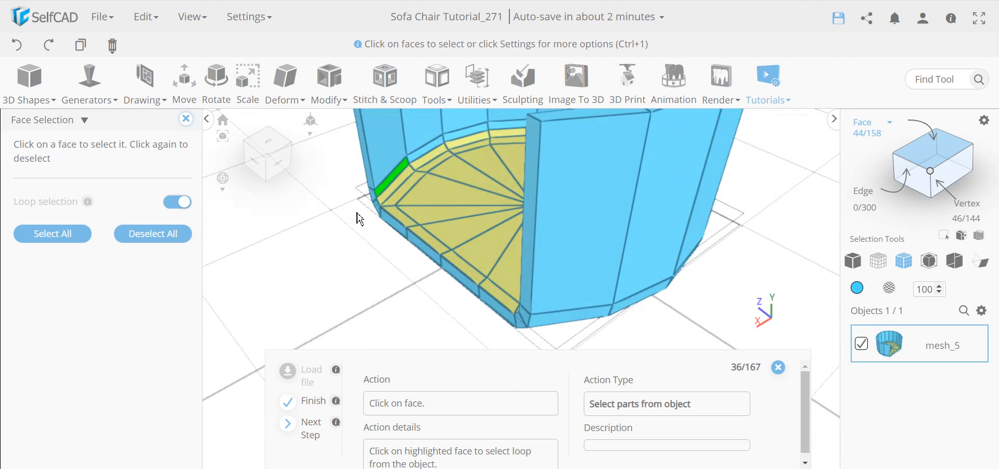
left_click(408, 179)
left_click_drag(451, 232, 525, 220)
left_click_drag(560, 301, 515, 301)
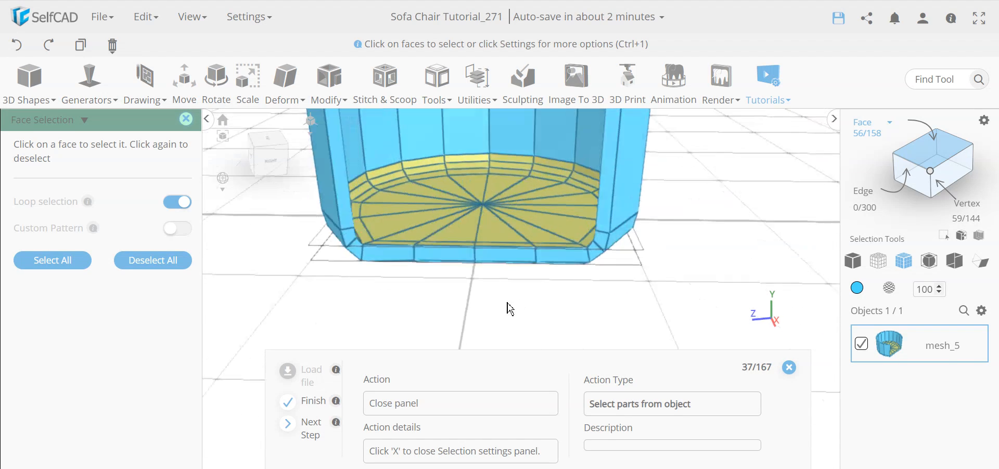
Copy the selected floor and border faces into a separate object and turn on Back Face Coloring
left_click(185, 119)
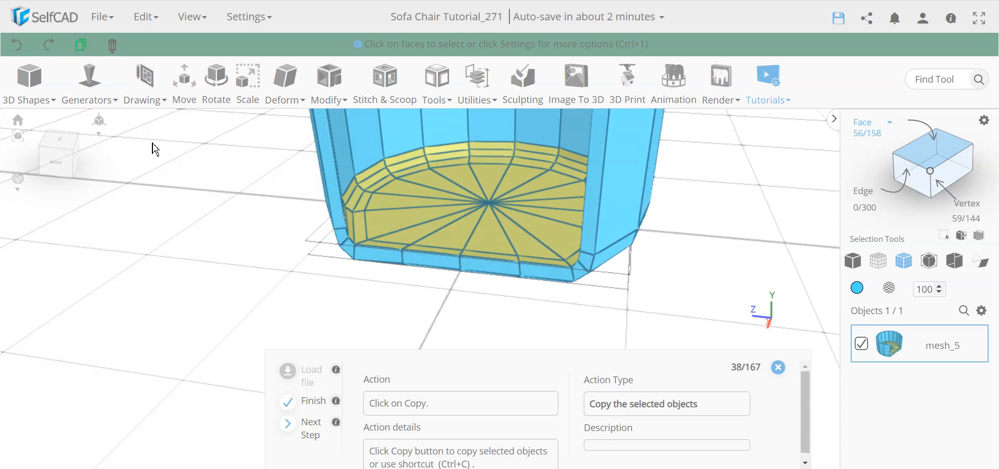
left_click(80, 44)
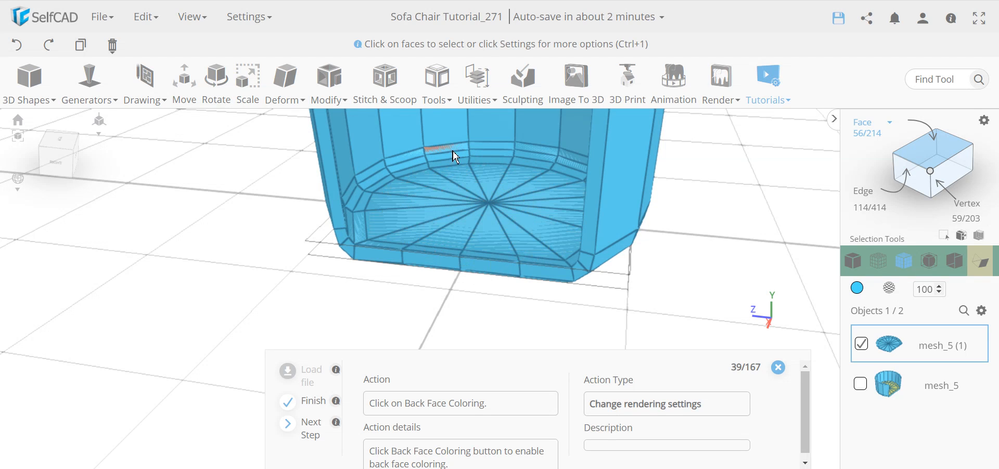
scroll(483, 222, "up", 2)
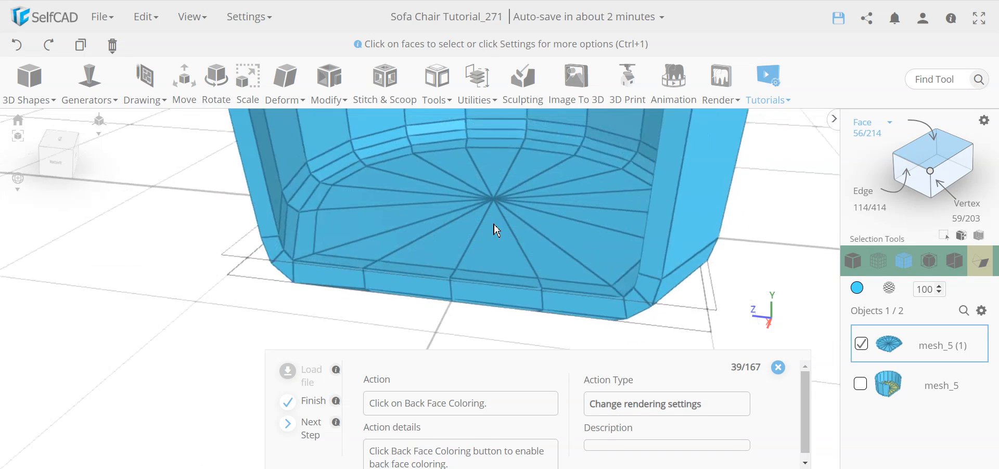
scroll(484, 219, "down", 3)
scroll(484, 216, "up", 3)
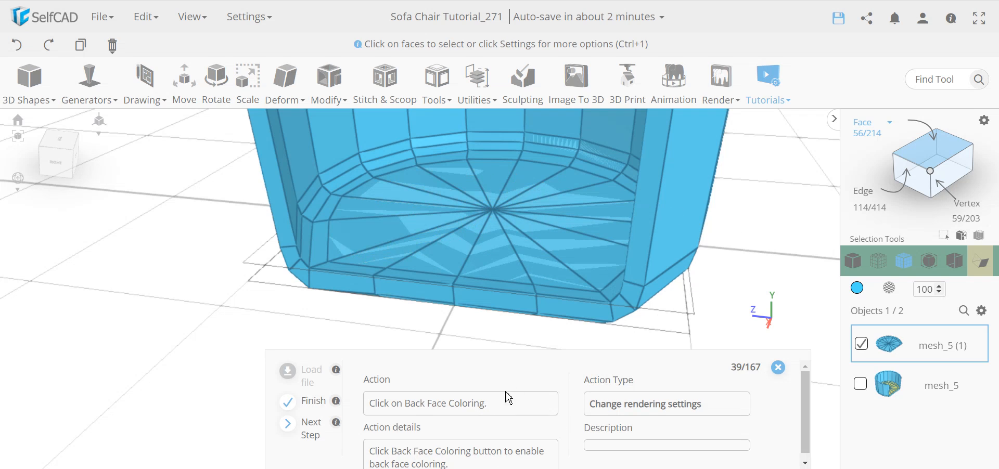
left_click_drag(542, 353, 544, 340)
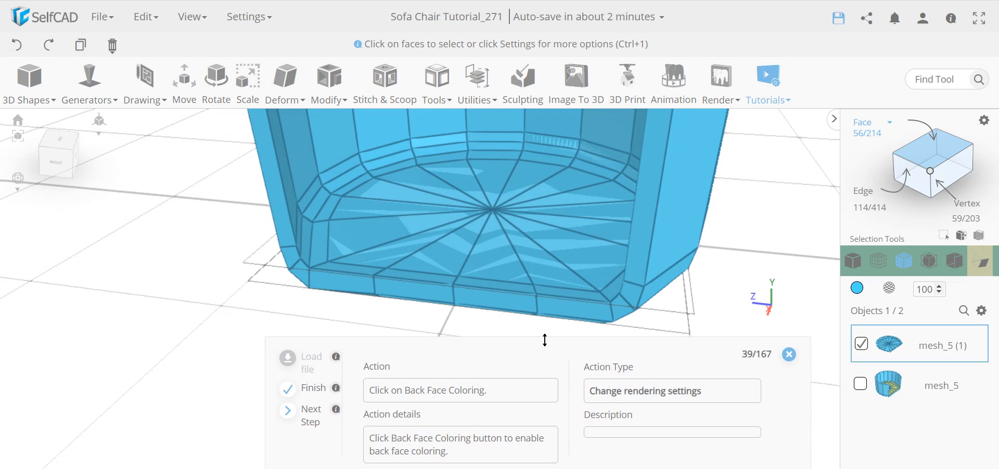
left_click(986, 267)
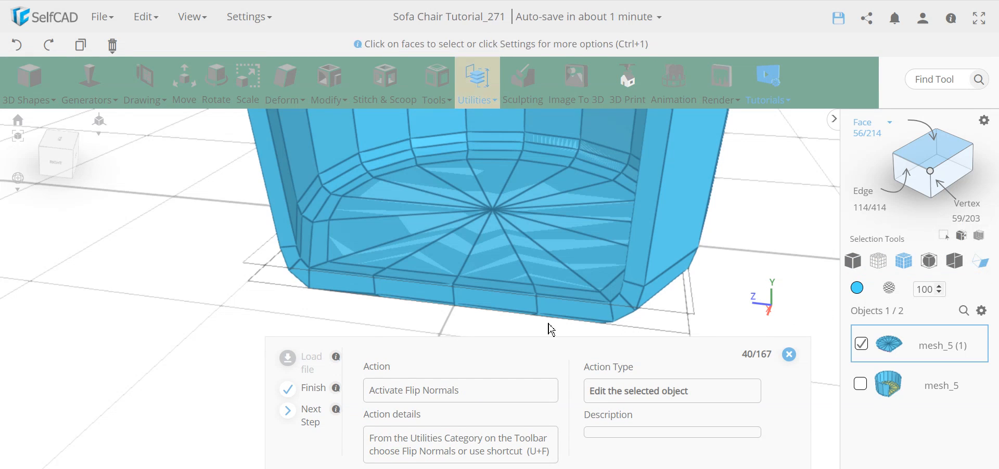
Flip the normals of the copied floor faces
mouse_move(212, 307)
left_mouse_down()
mouse_move(275, 298)
mouse_move(241, 288)
mouse_move(198, 315)
mouse_move(265, 337)
mouse_move(229, 310)
left_mouse_up()
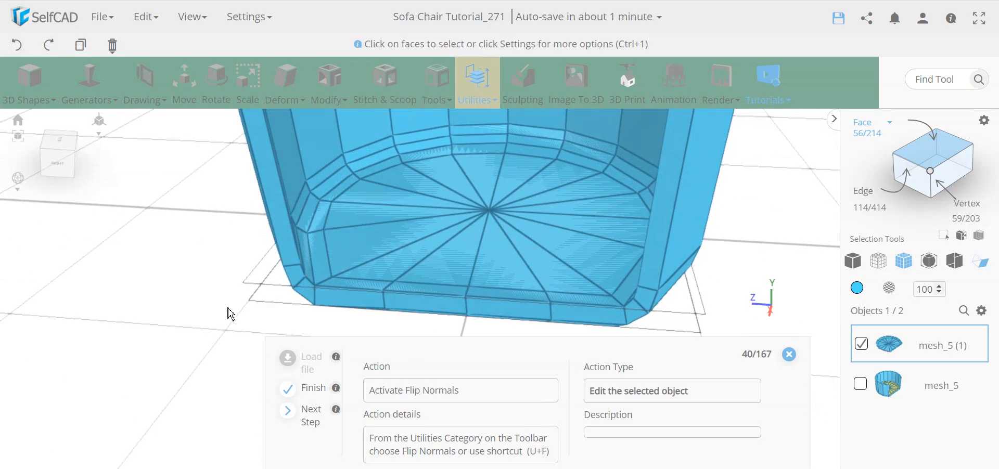
left_click_drag(425, 333, 483, 229)
left_click_drag(727, 188, 718, 245)
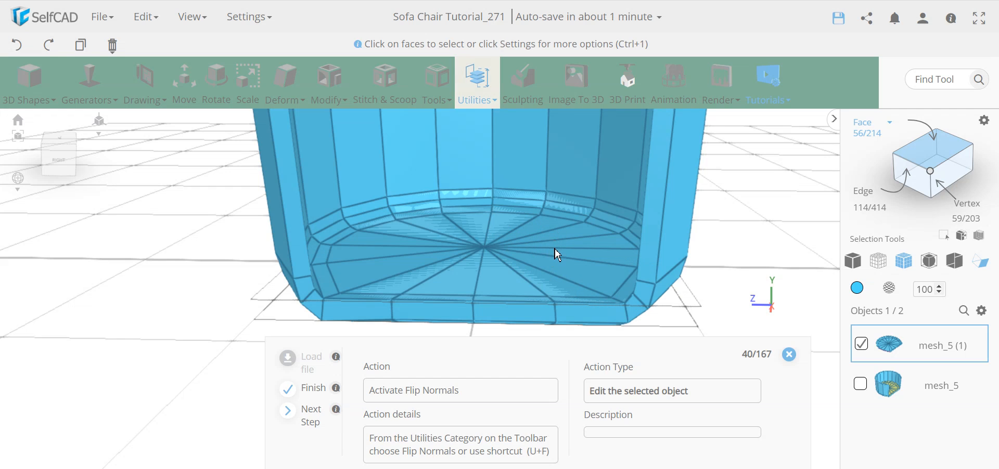
left_click_drag(749, 242, 744, 162)
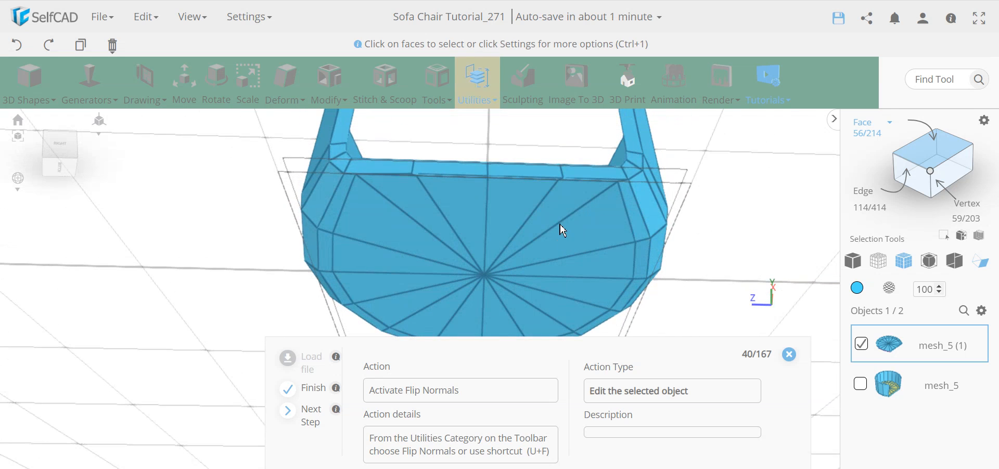
left_click_drag(709, 198, 703, 247)
left_click_drag(764, 229, 770, 227)
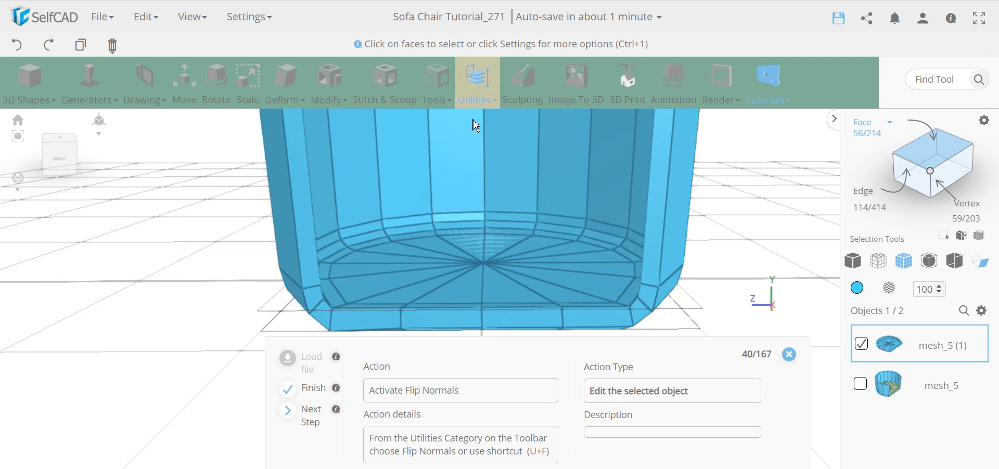
left_click(475, 76)
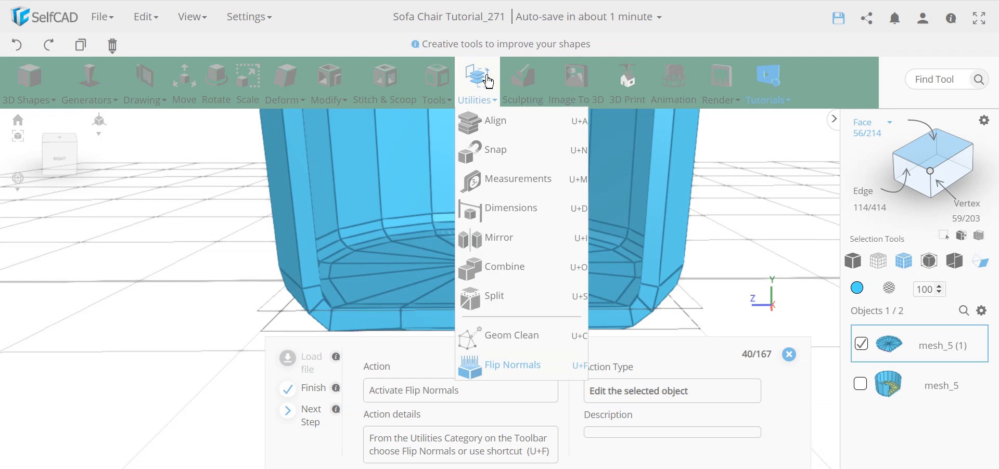
left_click(524, 367)
Mirror the flipped floor faces towards Top with Create Copy turned on and finalize the mirror
scroll(775, 250, "up", 3)
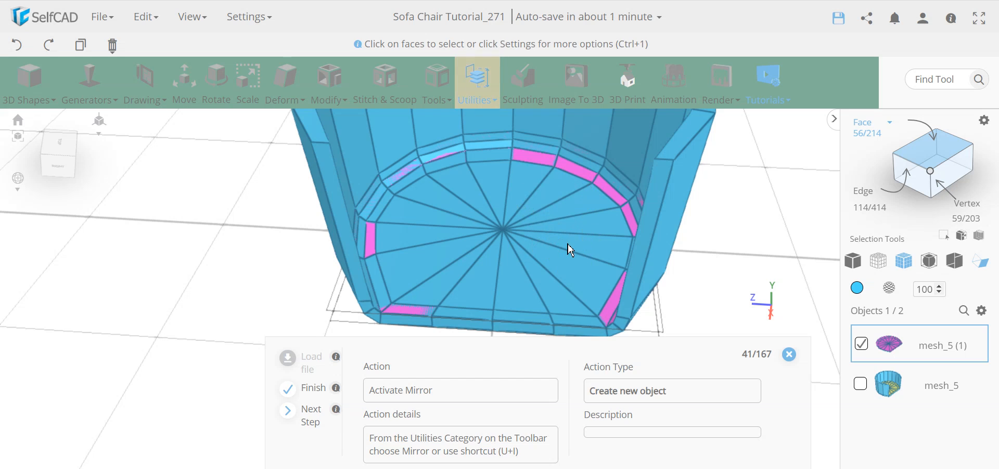
left_click(476, 86)
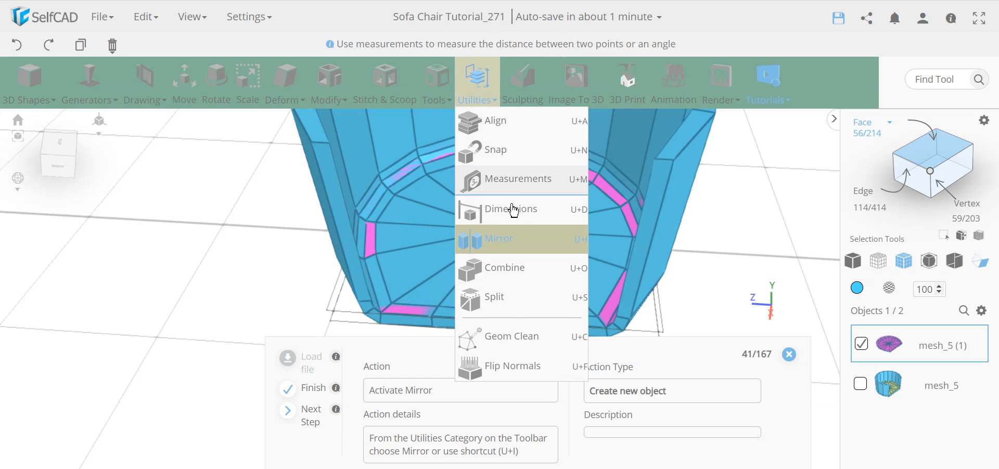
left_click(469, 241)
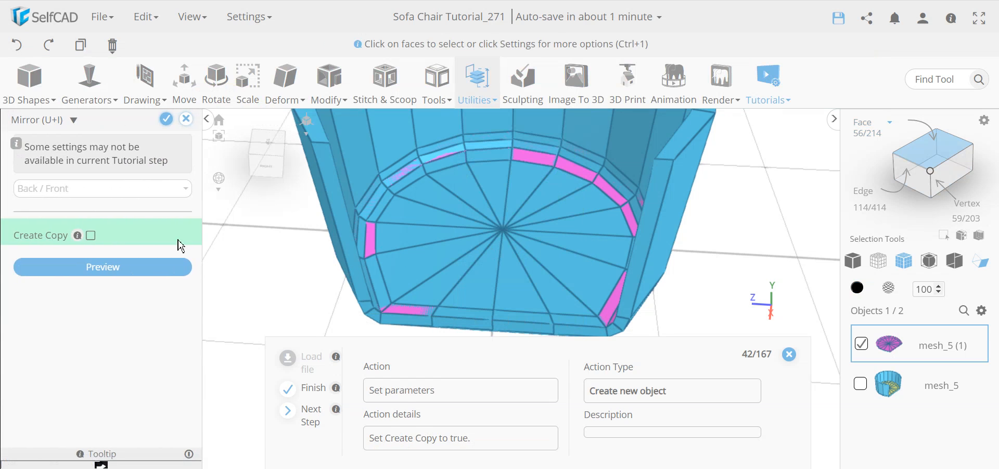
left_click(91, 237)
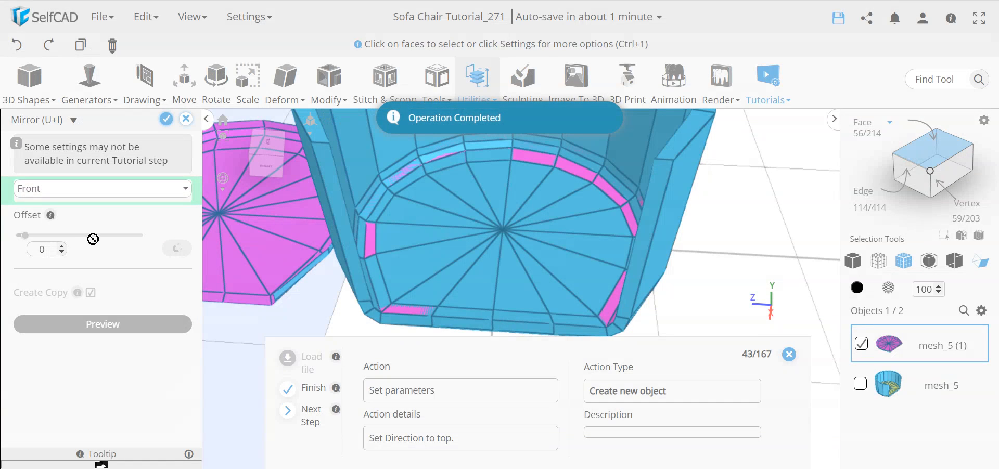
left_click(78, 190)
left_click(78, 233)
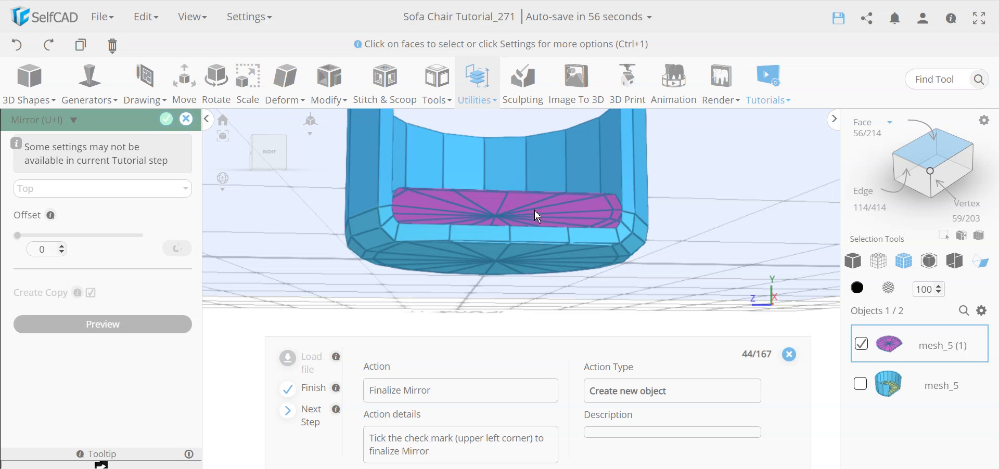
left_click_drag(674, 220, 723, 237)
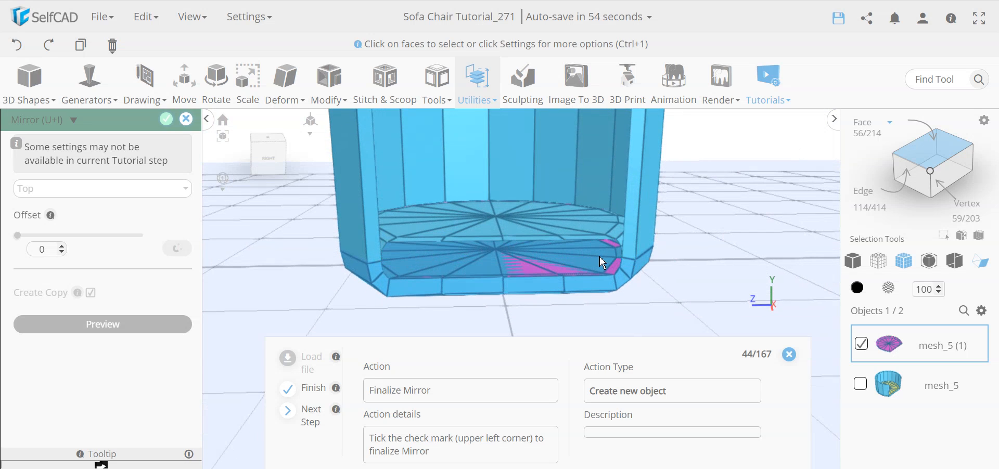
left_click(167, 120)
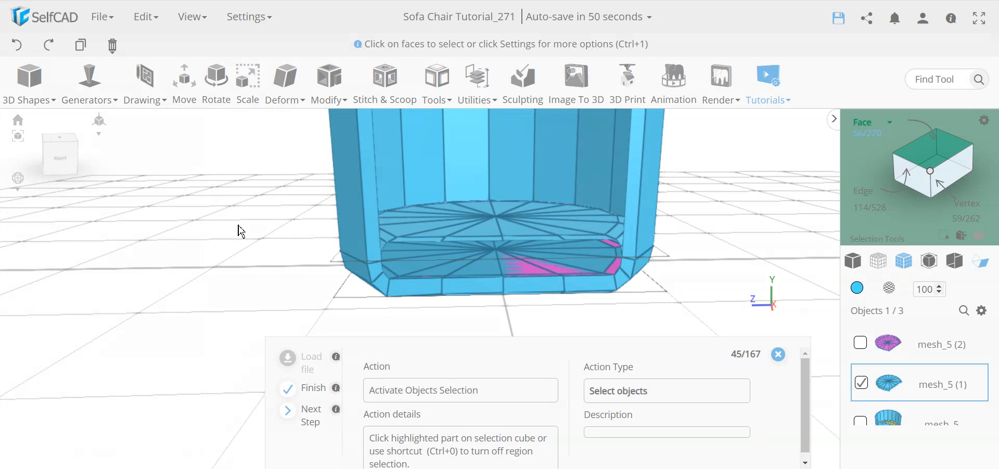
Leave face selection, add the mirrored copy to the object selection and merge it with the copied floor faces
left_click(927, 156)
left_click(861, 343)
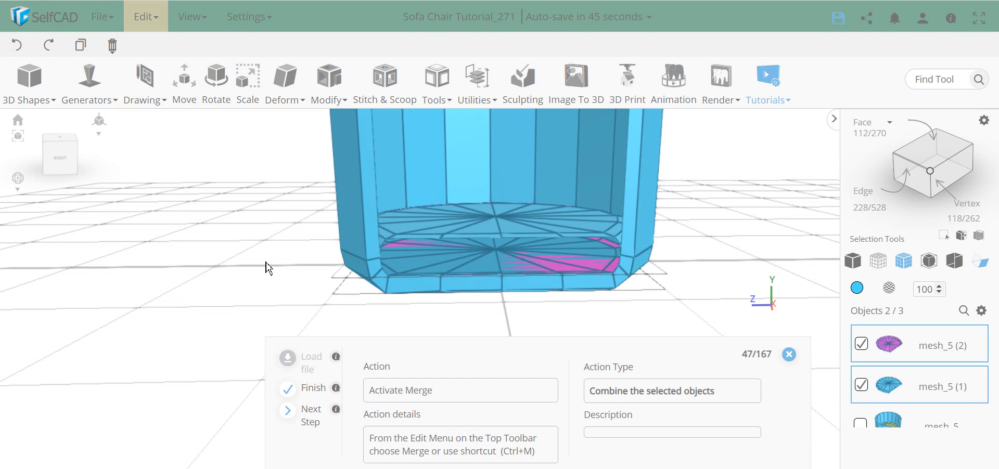
key("ctrl+m")
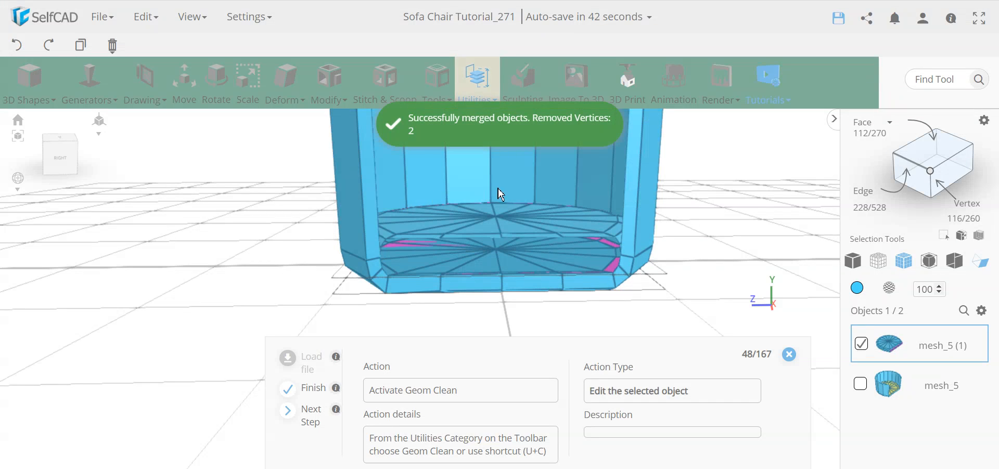
Examine the back faces and the side junction between the upper and lower halves of the merged cushion from several angles
right_click_drag(412, 207, 444, 289)
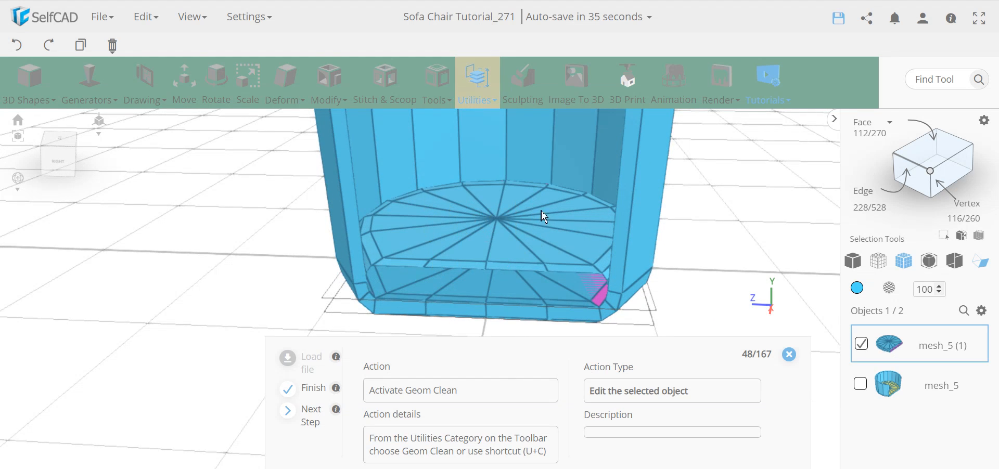
right_click_drag(527, 205, 536, 265)
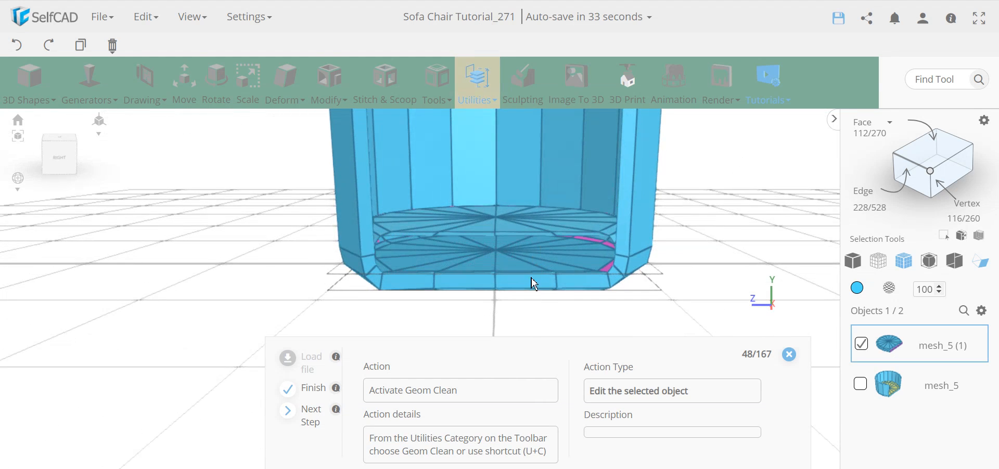
right_click_drag(526, 310, 500, 255)
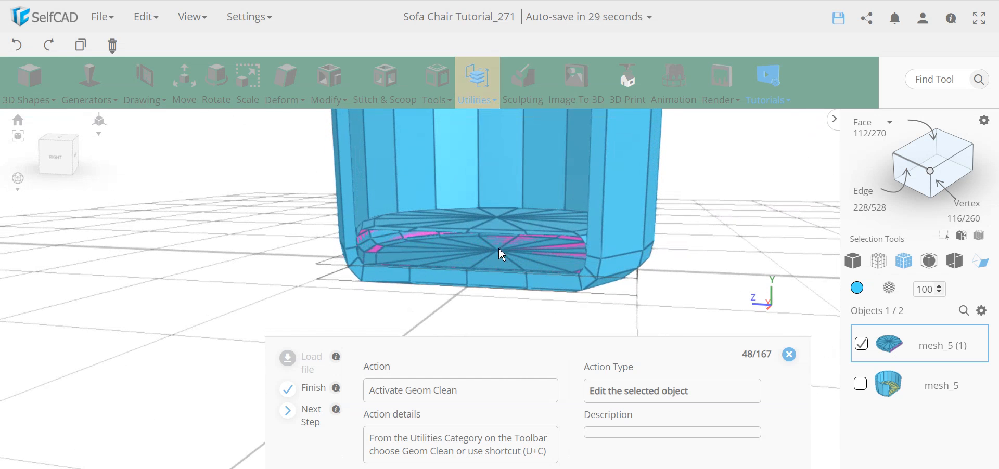
mouse_move(236, 241)
right_mouse_down()
mouse_move(271, 230)
mouse_move(223, 236)
right_mouse_up()
scroll(385, 238, "up", 5)
right_click_drag(380, 269, 355, 270)
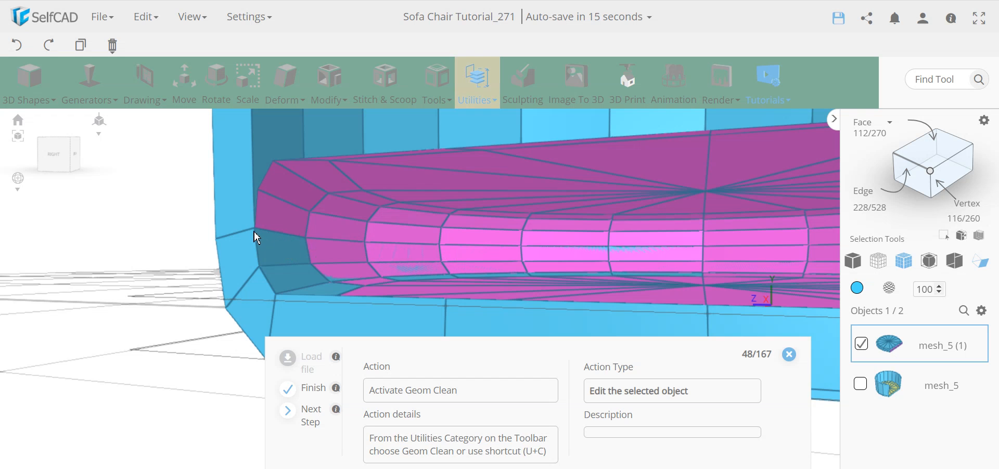
right_click_drag(437, 249, 184, 185)
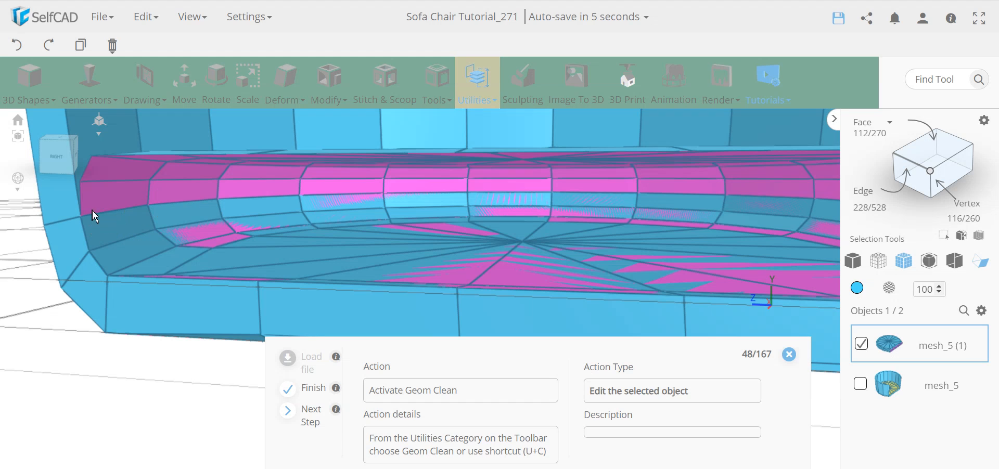
right_click_drag(344, 233, 351, 248)
scroll(457, 240, "down", 3)
mouse_move(314, 288)
right_mouse_down()
mouse_move(297, 279)
mouse_move(345, 279)
mouse_move(325, 292)
mouse_move(305, 282)
right_mouse_up()
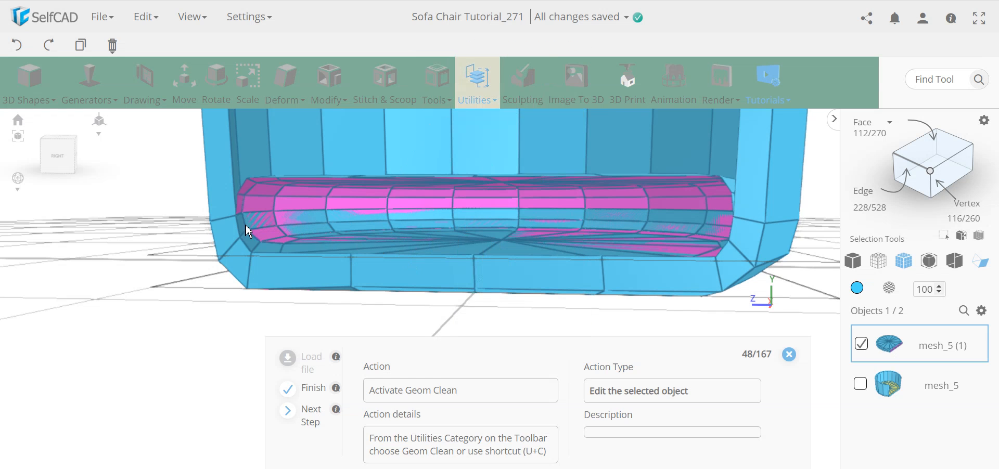
right_click_drag(293, 232, 398, 221)
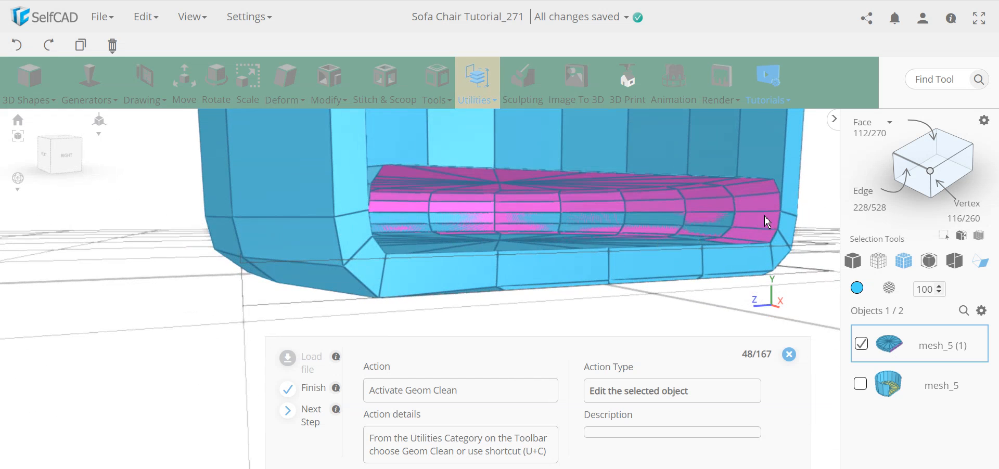
right_click_drag(558, 215, 464, 222)
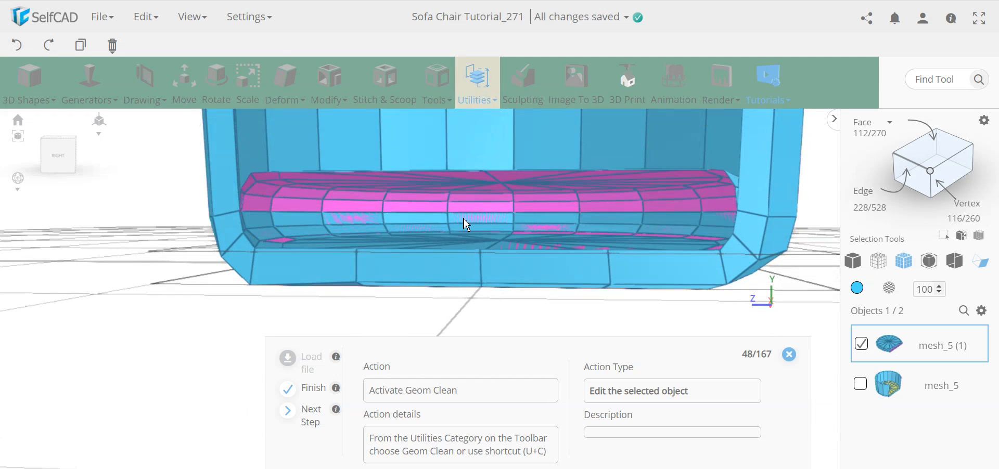
Run Geom Clean on the merged cushion with Remove Duplicates on
left_click(479, 84)
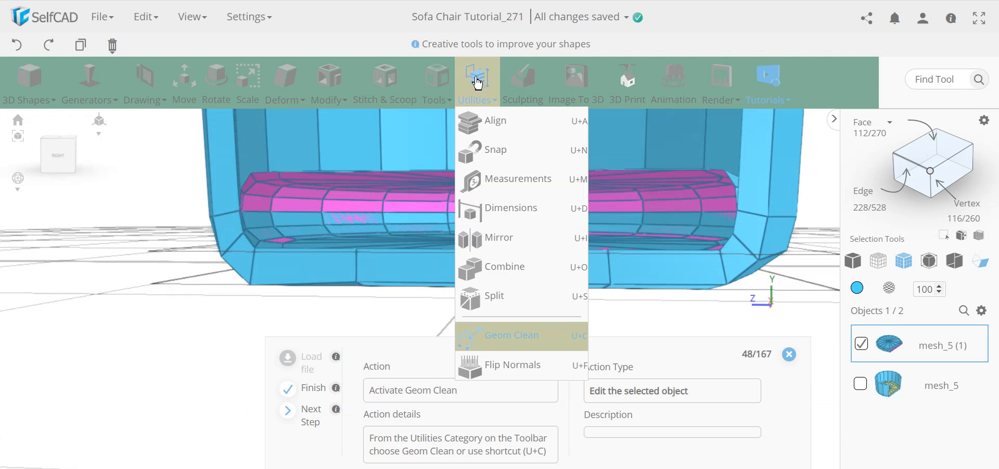
left_click(518, 337)
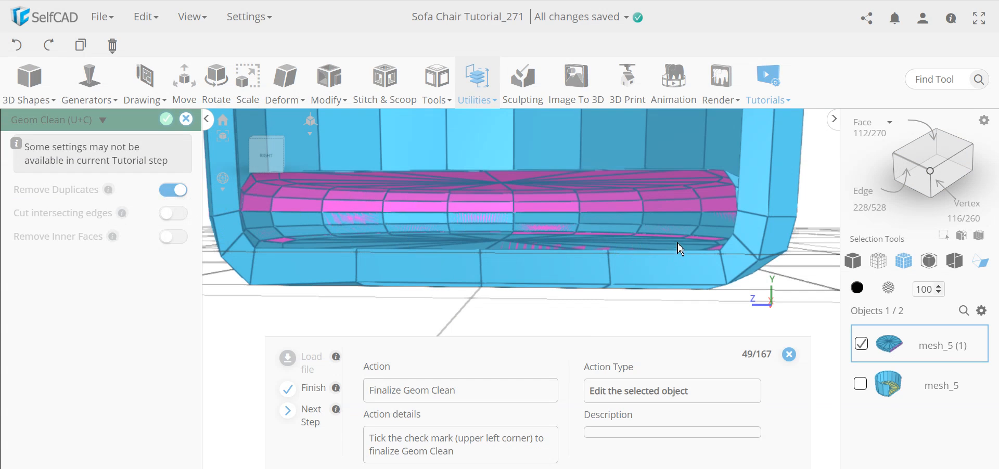
left_click(167, 121)
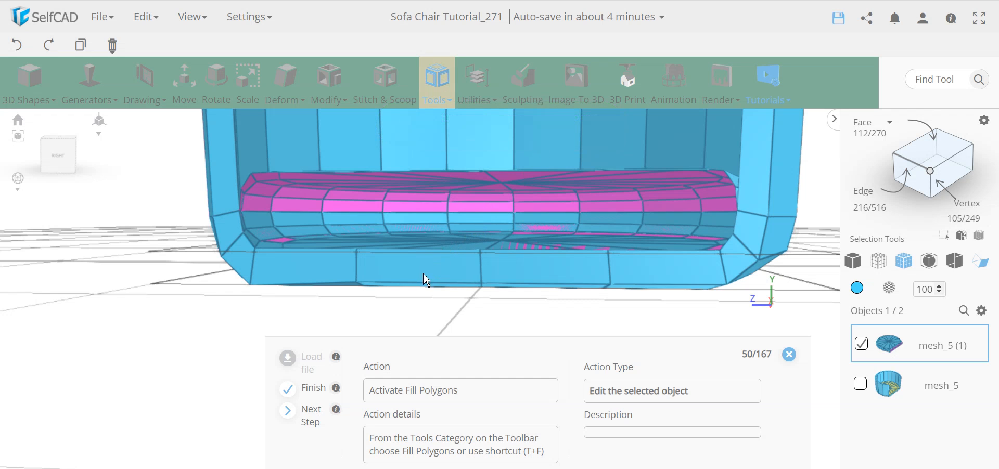
Run Fill Polygons on the merged cushion to close the open gap between its upper and lower halves
left_click_drag(425, 285, 307, 220)
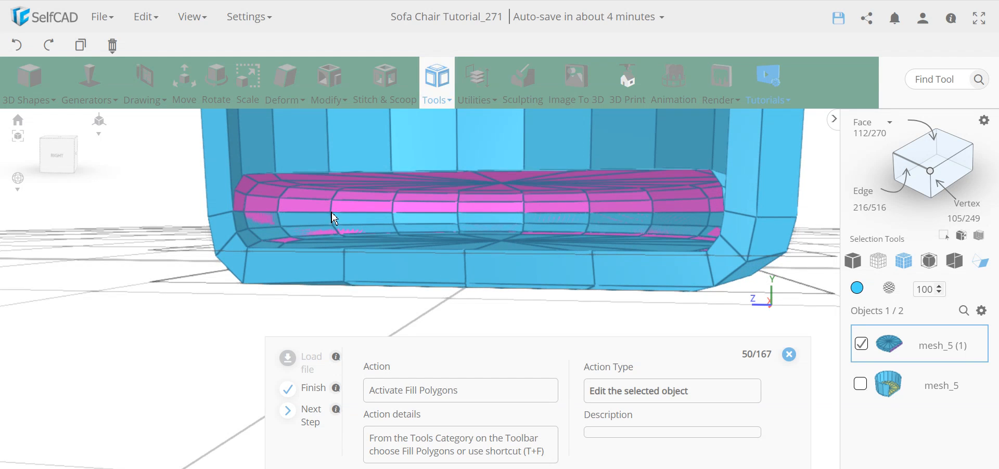
left_click_drag(560, 231, 562, 242)
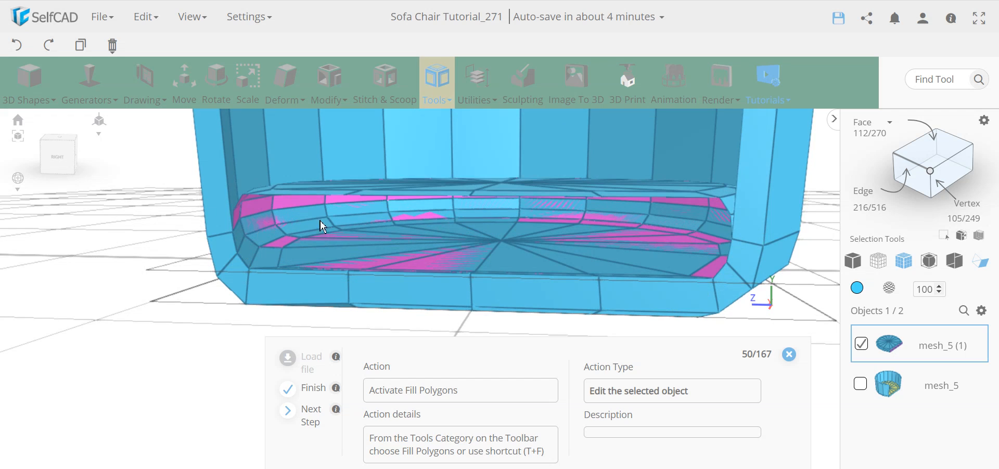
left_click(438, 81)
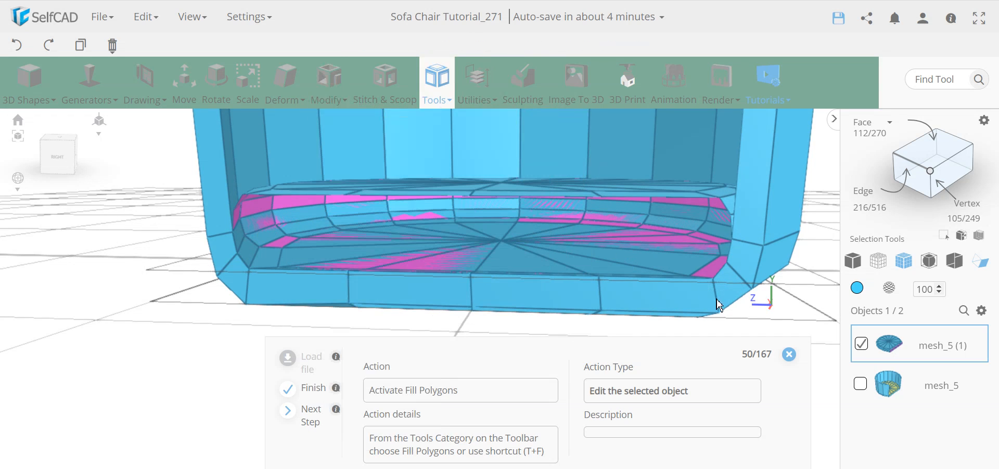
mouse_move(448, 93)
left_click(469, 150)
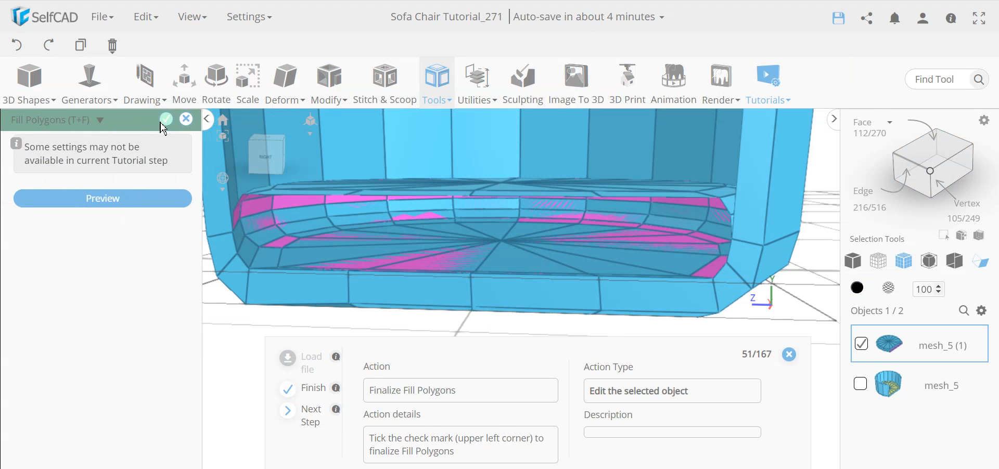
left_click(166, 120)
left_click_drag(363, 288, 359, 260)
left_click_drag(485, 168, 484, 281)
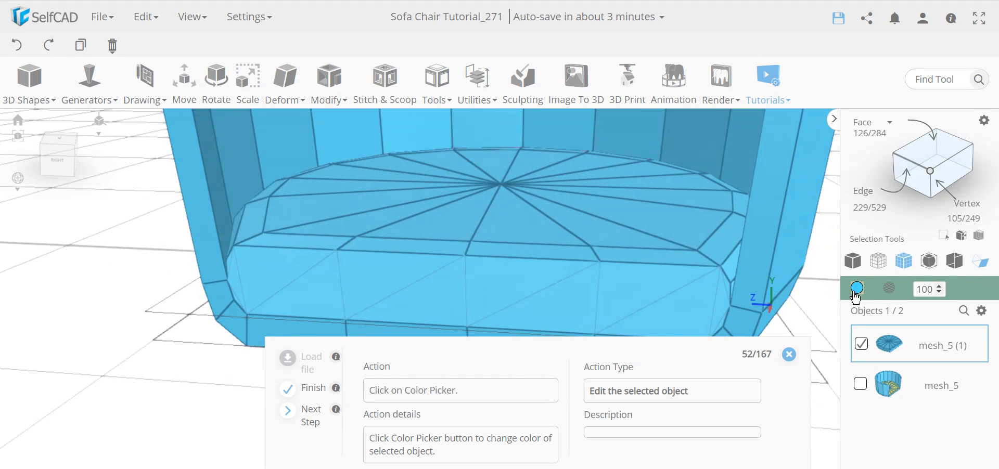
Change the cushion's color to the palette's Blue and confirm the color change
left_click(859, 289)
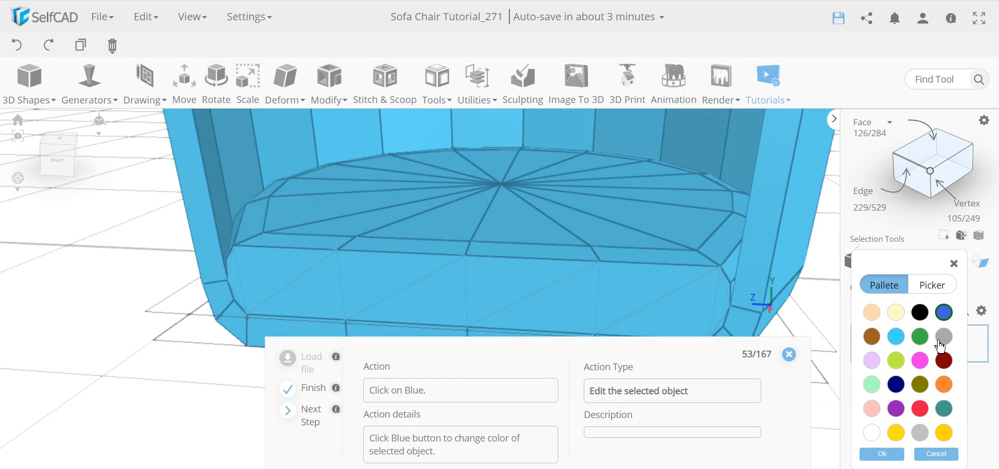
left_click(945, 313)
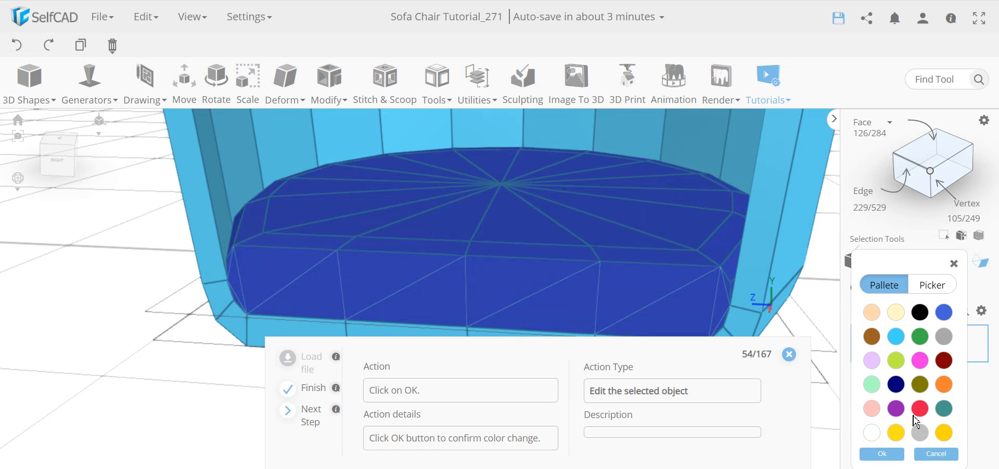
left_click(883, 455)
Round the cushion with Round Object at Smoothness 3 and finalize it
left_click(329, 84)
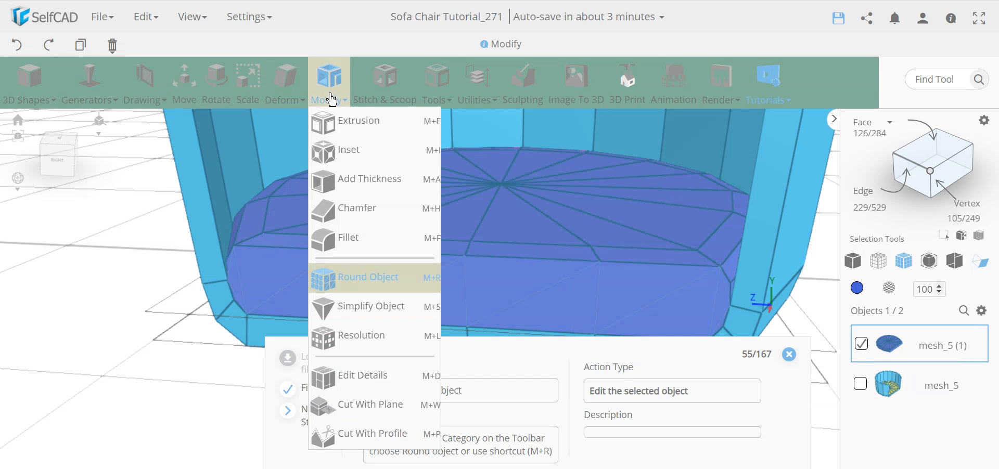
left_click(379, 285)
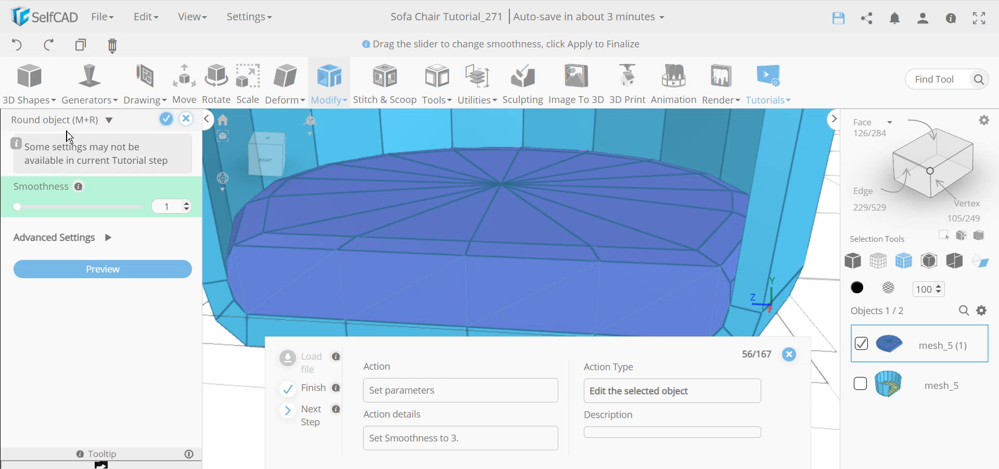
right_click_drag(606, 238, 519, 219)
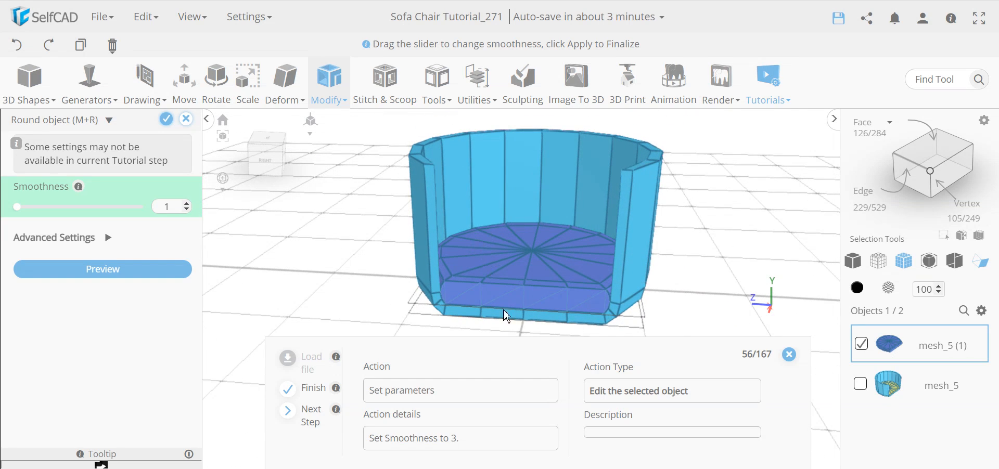
mouse_move(524, 277)
right_mouse_down()
mouse_move(479, 263)
mouse_move(507, 277)
right_mouse_up()
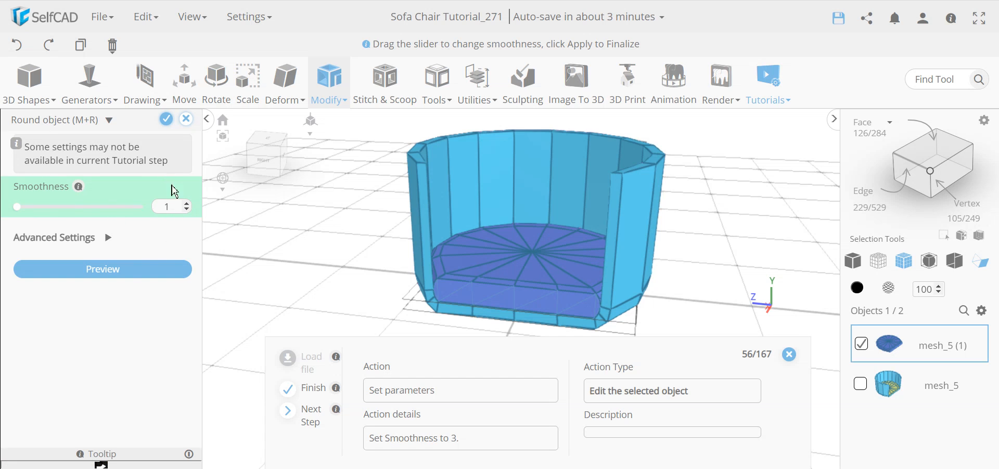
right_click_drag(590, 261, 624, 264)
right_click_drag(485, 200, 471, 235)
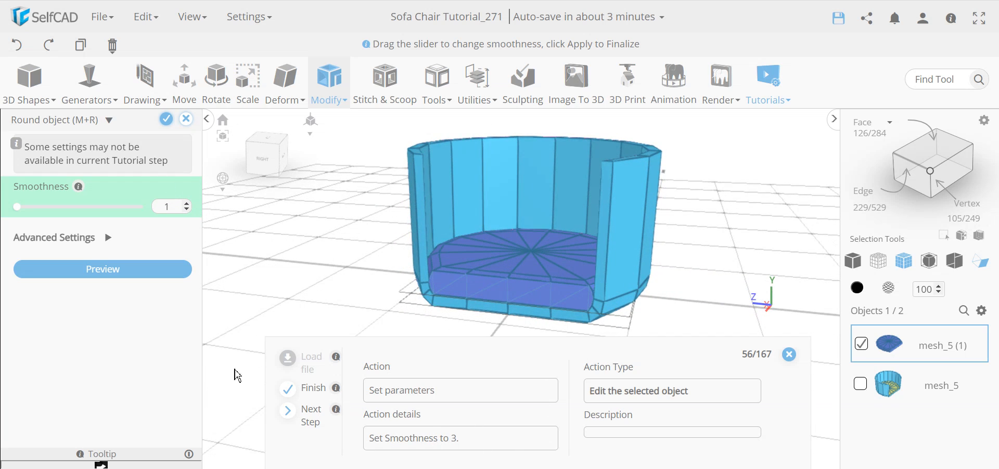
double_click(175, 204)
type("3")
left_click(168, 236)
mouse_move(561, 266)
left_mouse_down()
mouse_move(508, 258)
mouse_move(542, 263)
left_mouse_up()
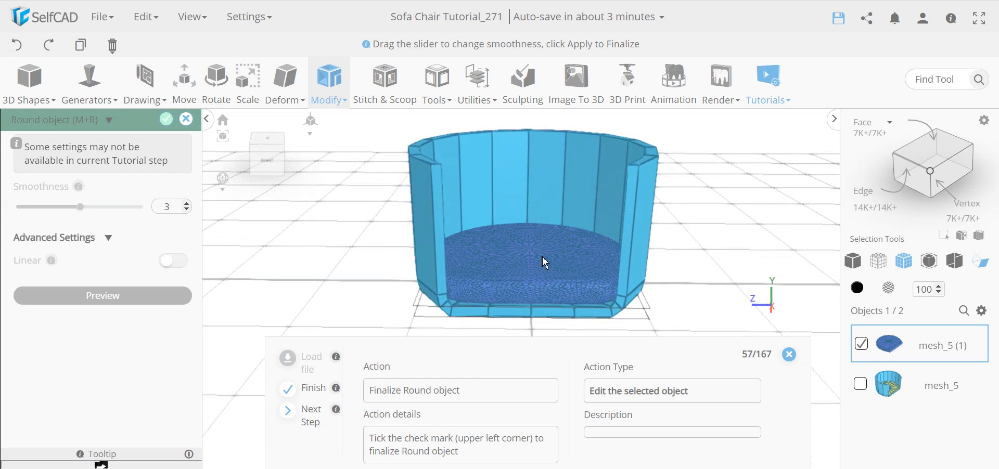
left_click(166, 120)
Deselect the cushion mesh_5 (1) and select the chair body mesh_5 instead
left_click_drag(594, 279, 530, 273)
scroll(564, 285, "up", 5)
scroll(541, 274, "down", 3)
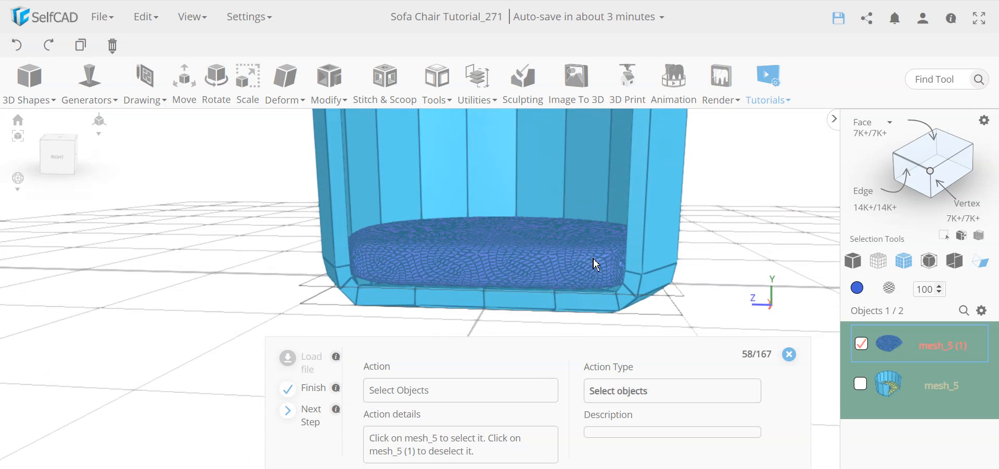
left_click(861, 346)
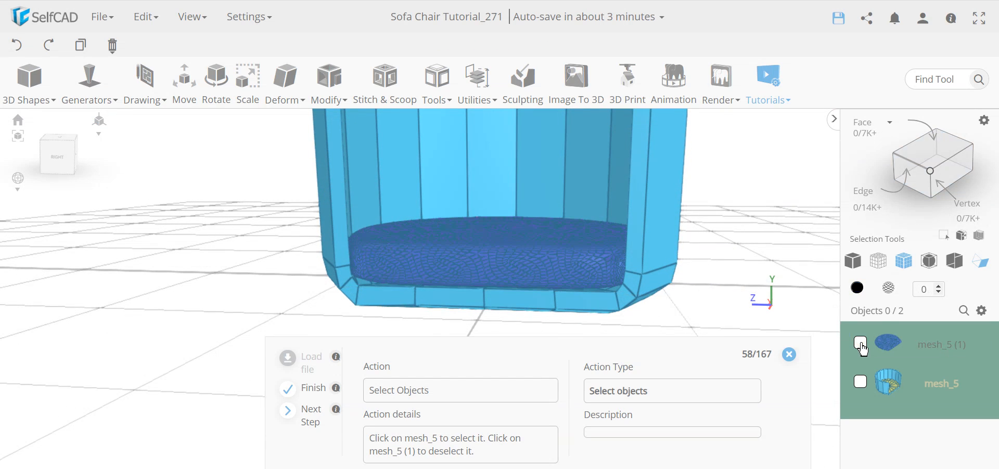
left_click(862, 384)
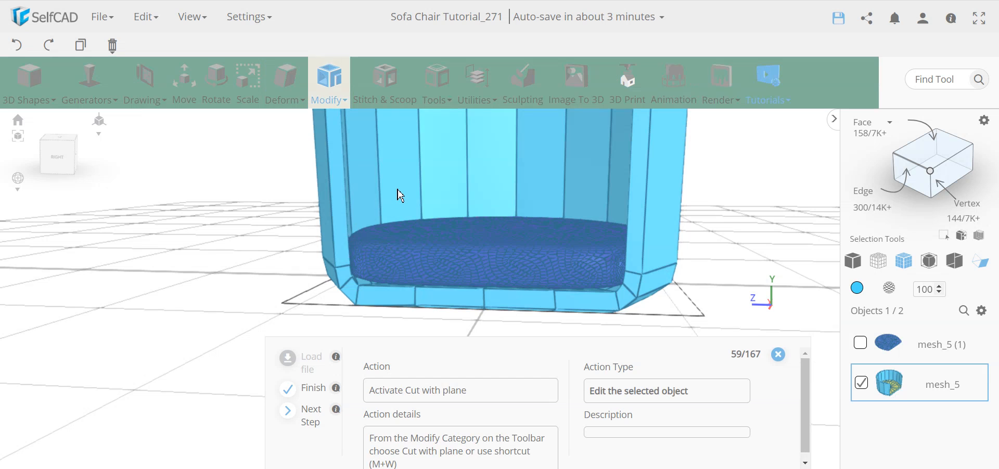
Start Cut With Plane on the chair body and set the Bottom / Top plane offset to 46
scroll(400, 196, "down", 5)
left_click_drag(382, 197, 433, 238)
scroll(417, 218, "up", 5)
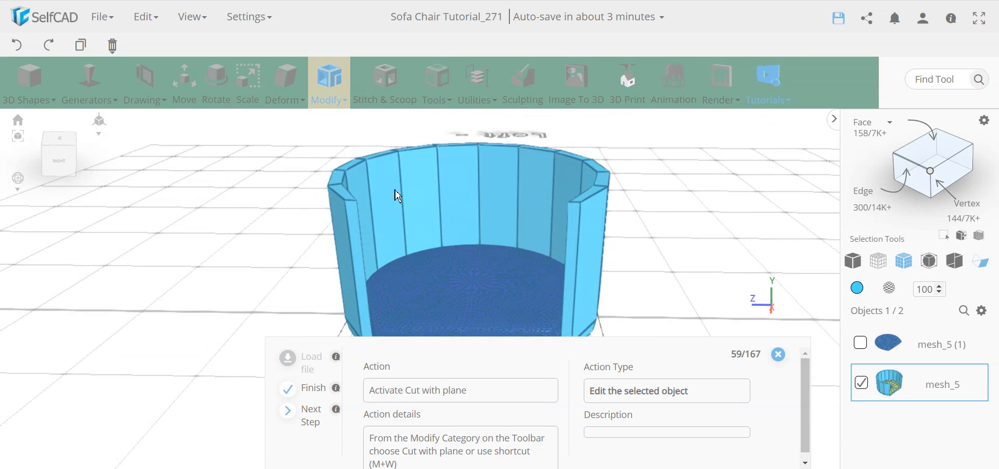
left_click(339, 98)
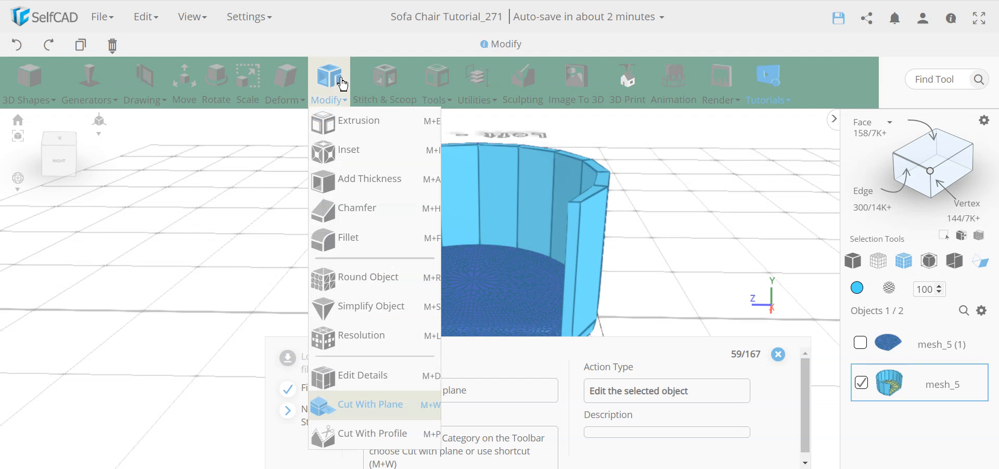
left_click(391, 407)
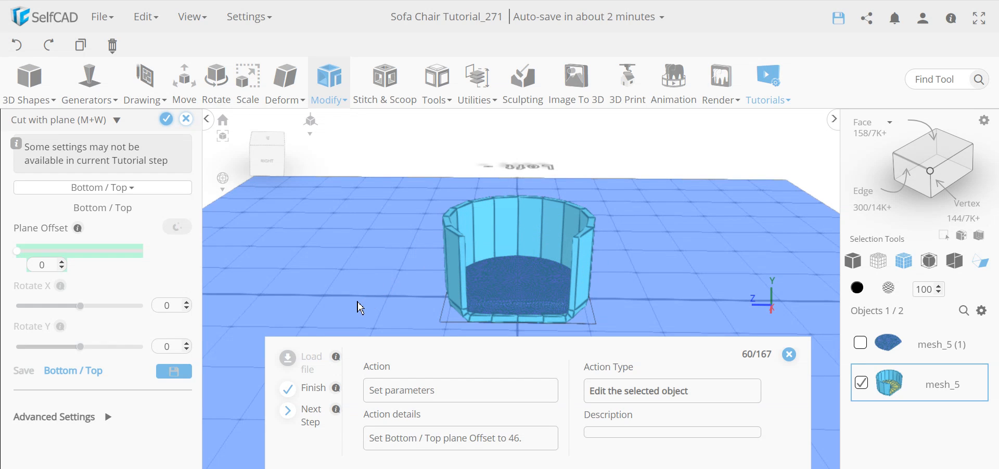
double_click(42, 267)
type("46")
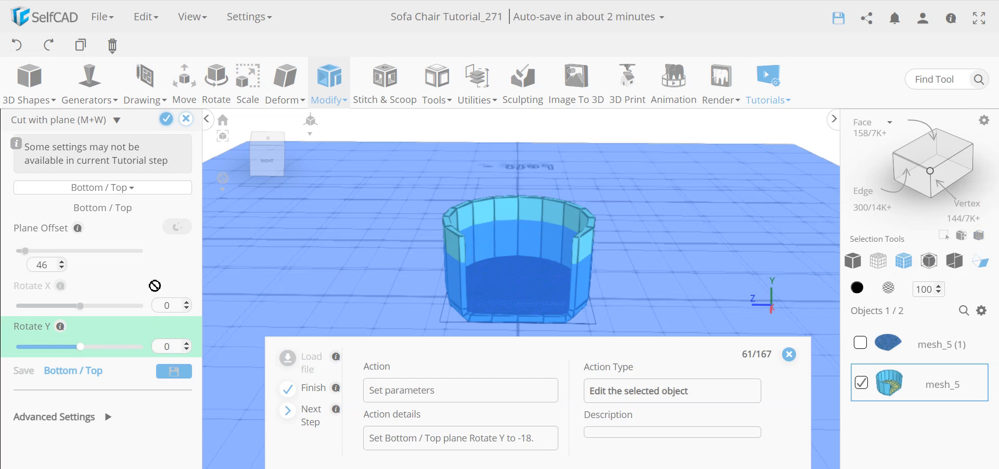
Tilt the cutting plane across the chair body by setting Rotate Y to -18
right_click_drag(422, 263, 326, 264)
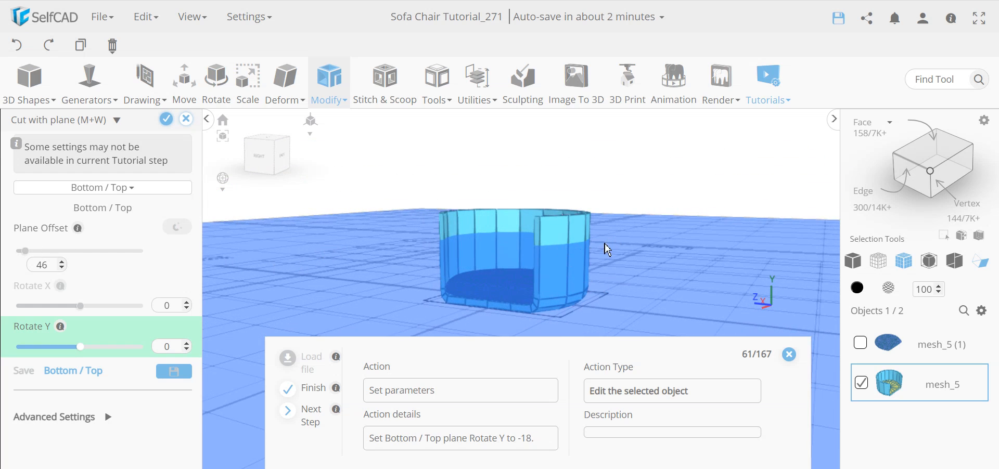
double_click(168, 347)
type("-18")
left_click_drag(663, 233, 510, 245)
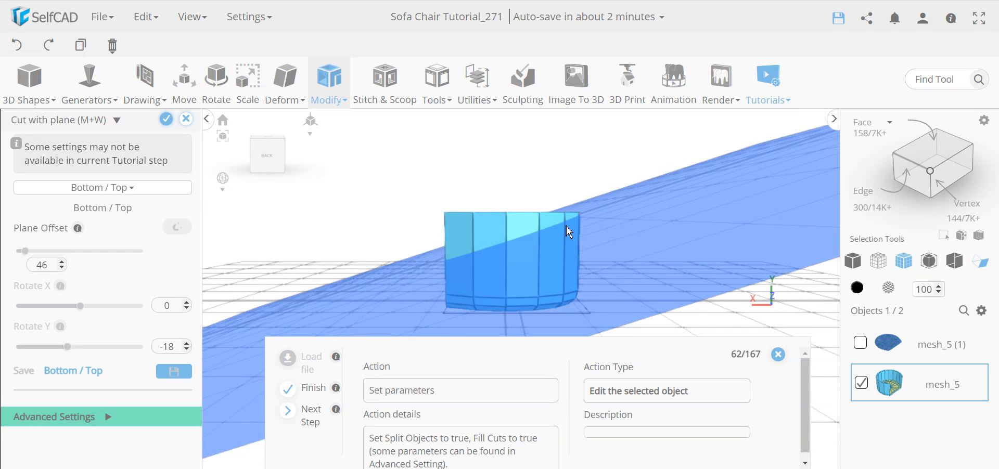
left_click_drag(363, 286, 582, 277)
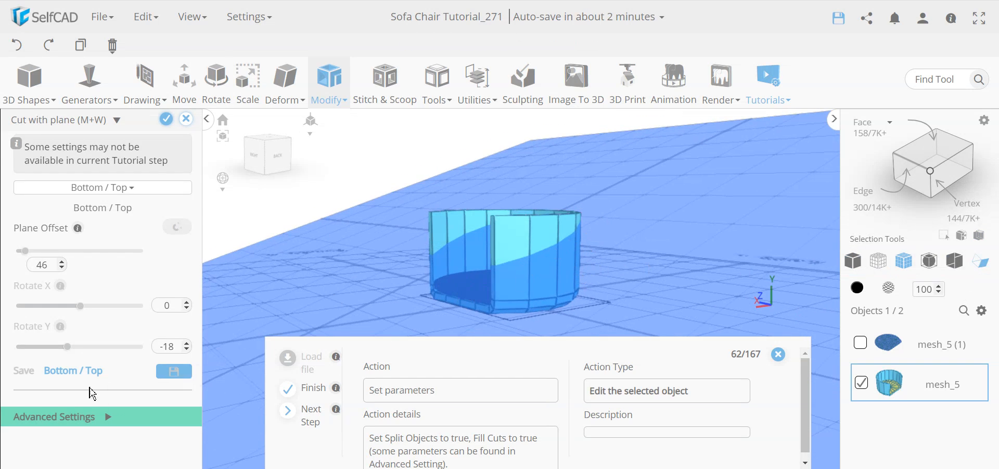
Turn on Split Objects and Fill Cuts for the plane cut and finalize it
left_click(105, 417)
scroll(138, 401, "down", 1)
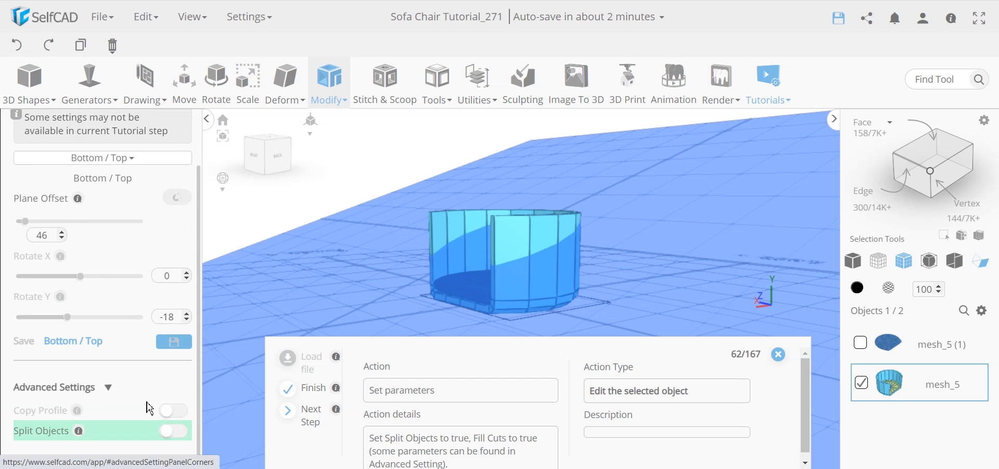
left_click(178, 434)
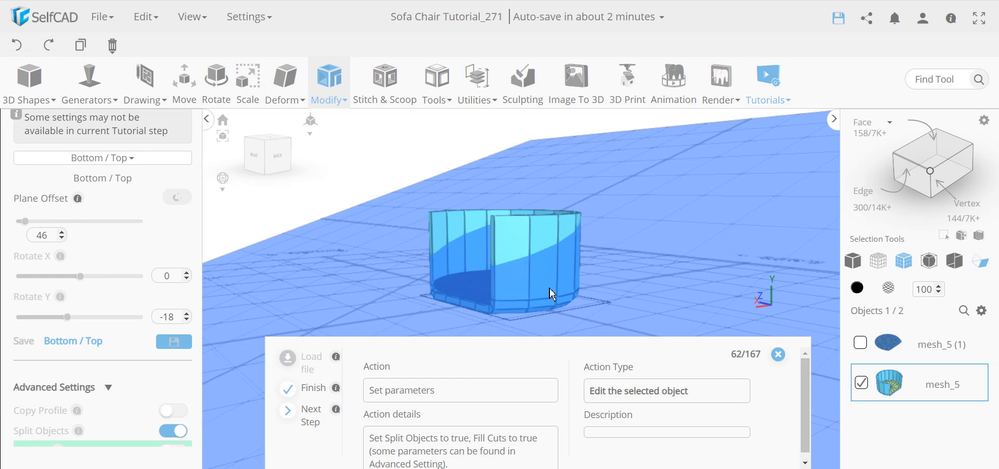
scroll(63, 396, "down", 1)
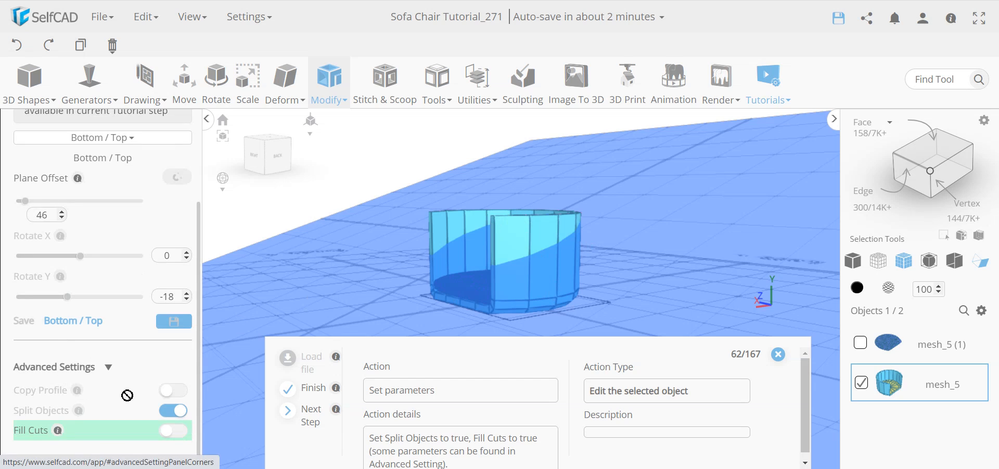
left_click(181, 437)
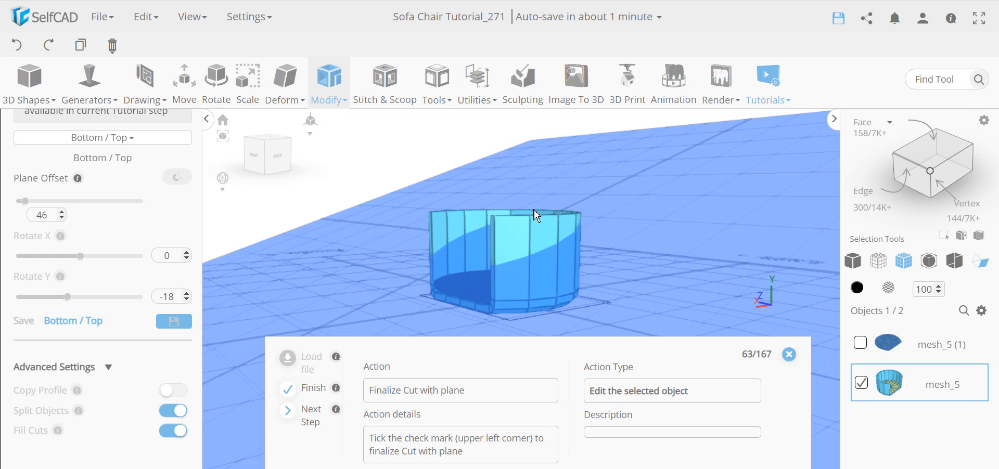
scroll(130, 193, "up", 1)
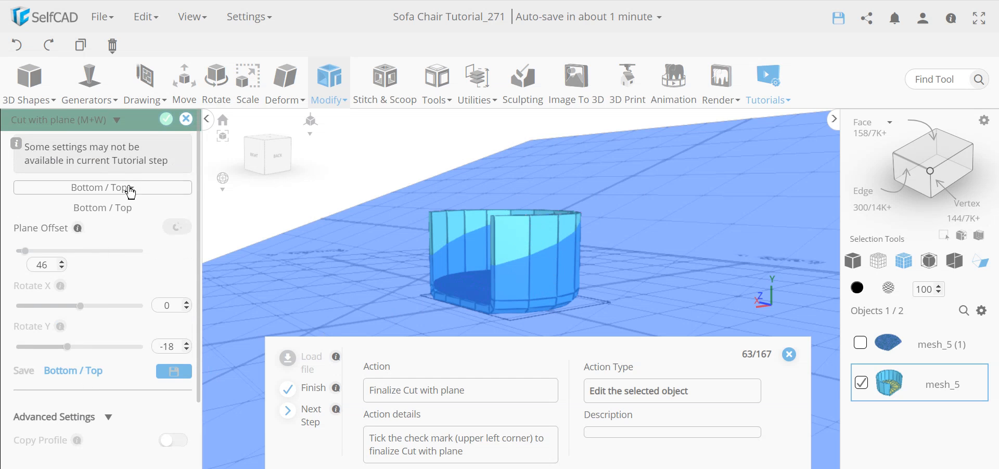
left_click(166, 119)
Activate face selection with Loop selection on and select the loop of inner wall faces below the cut on mesh_5
right_click_drag(248, 218, 572, 219)
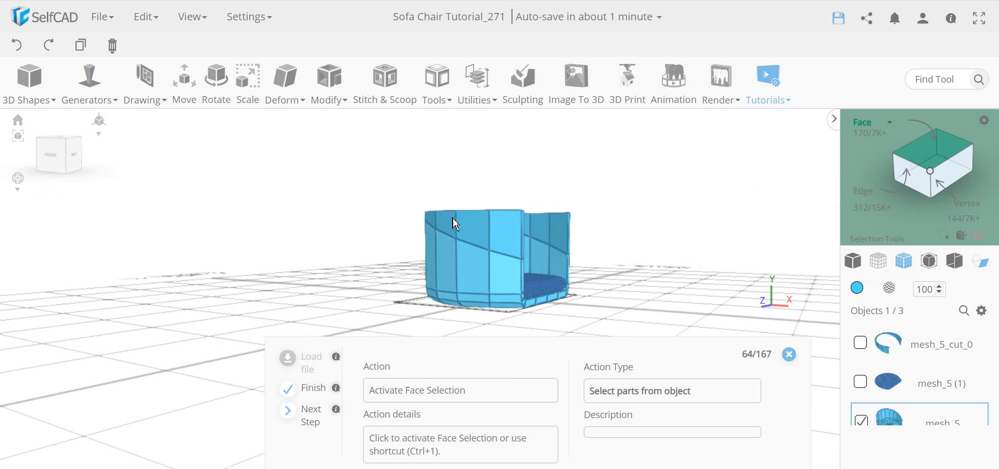
right_click_drag(627, 279, 566, 285)
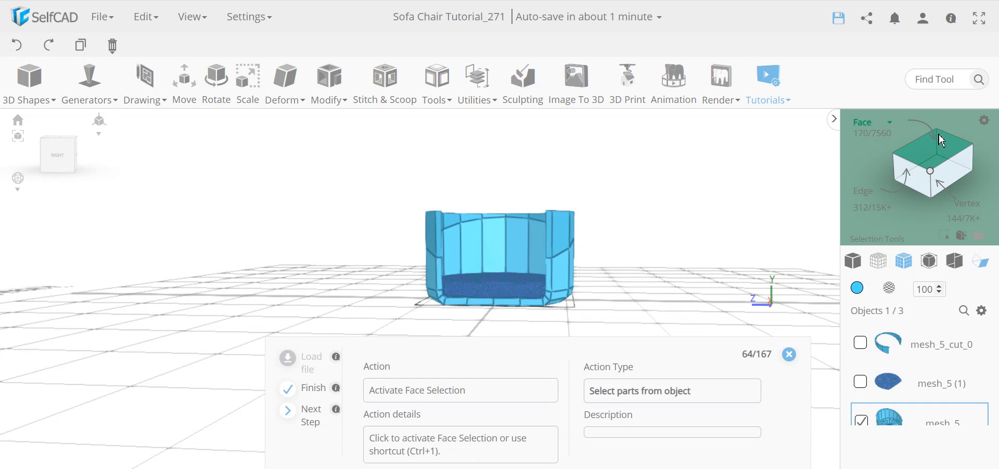
left_click(939, 151)
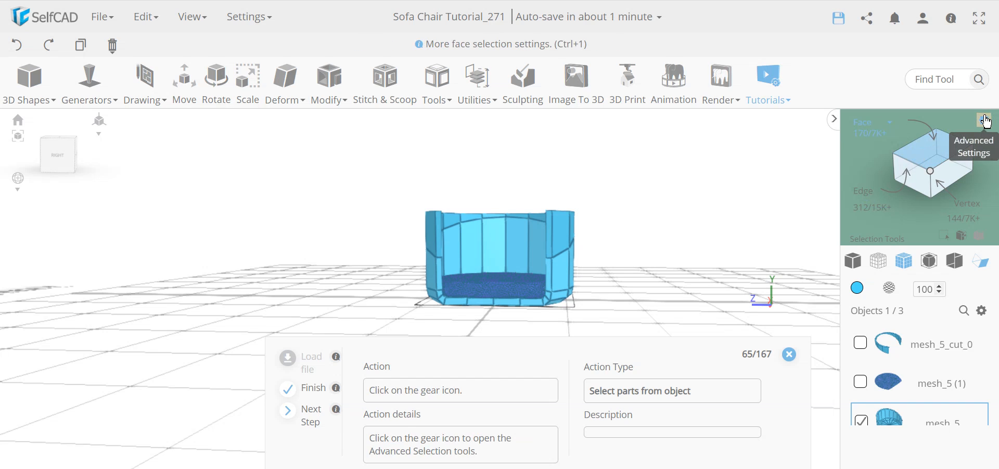
left_click(986, 120)
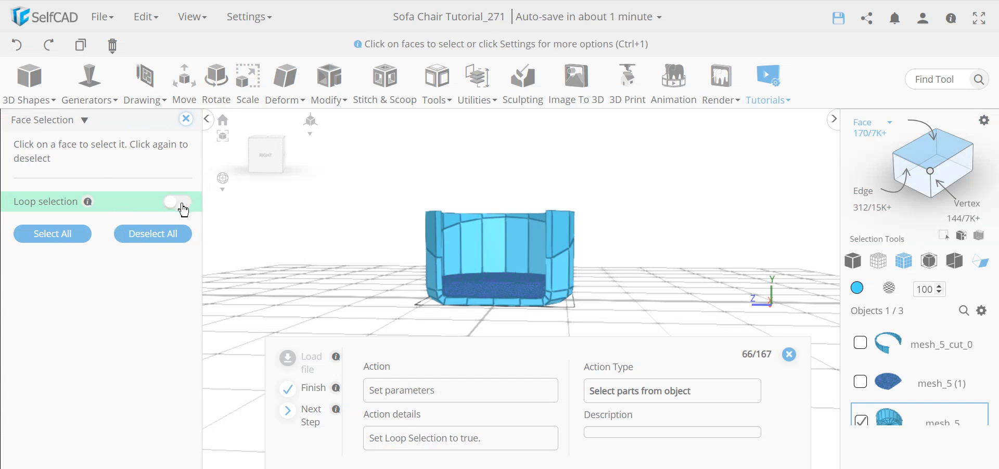
left_click(177, 203)
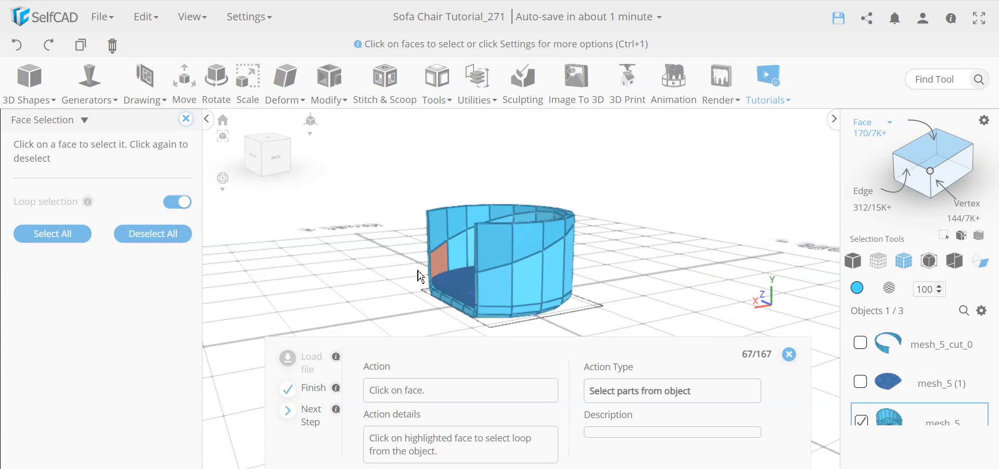
left_click(439, 274)
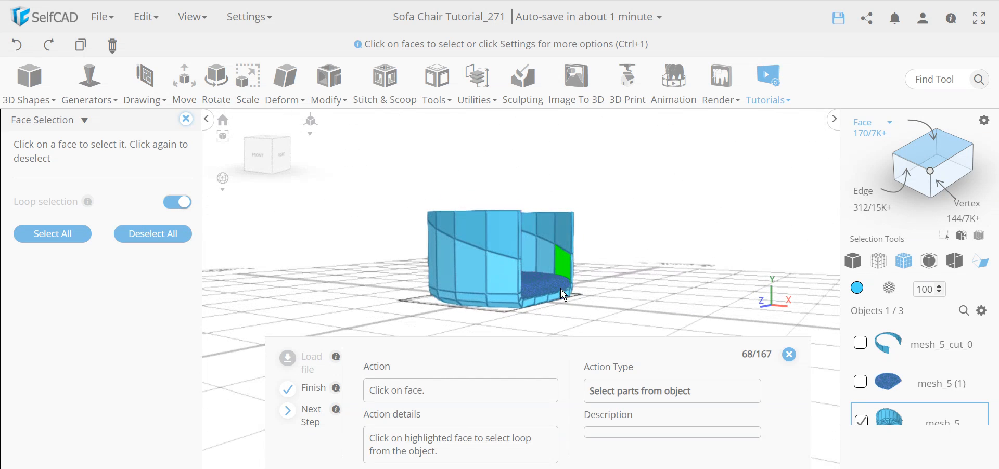
left_click(566, 271)
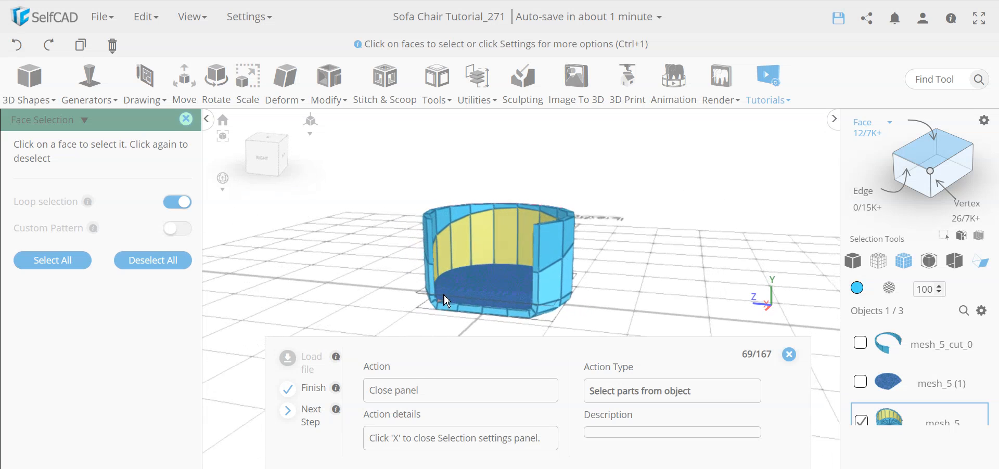
Finish the face selection and copy the selected inner wall faces of mesh_5 as a separate object
left_click(186, 121)
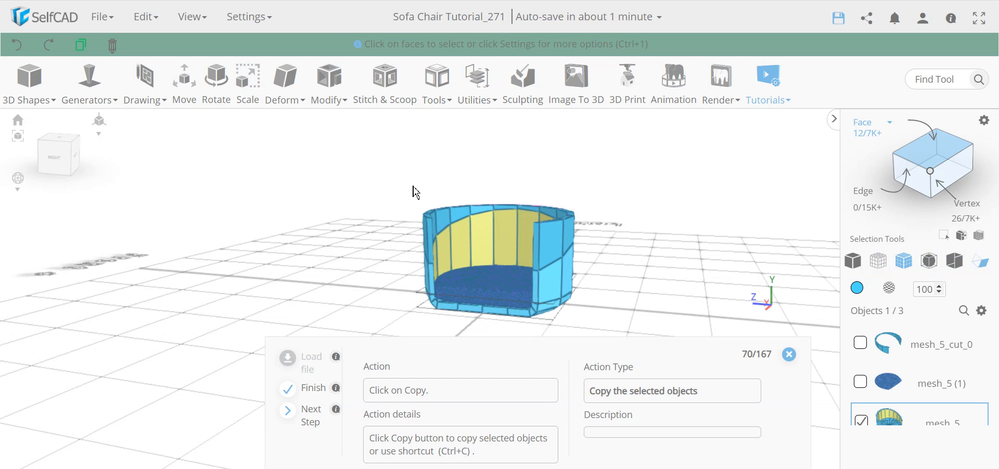
left_click(329, 84)
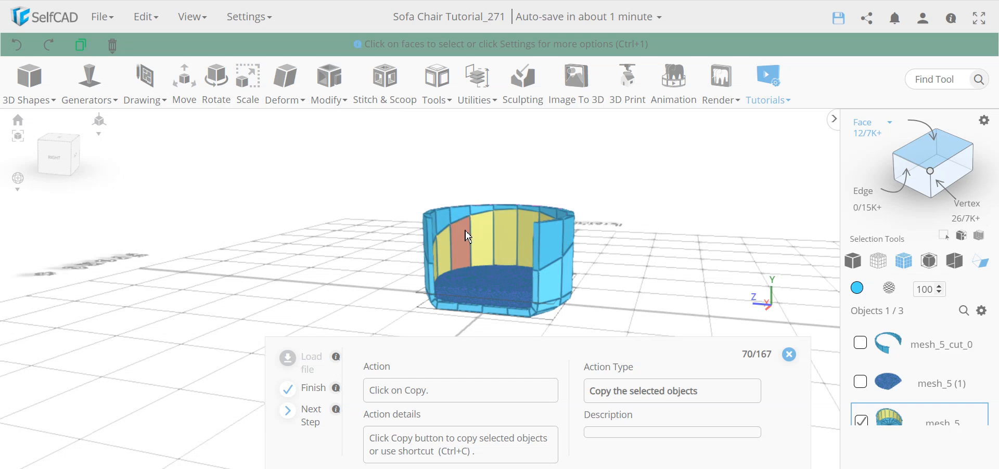
mouse_move(361, 264)
left_mouse_down()
mouse_move(252, 248)
mouse_move(254, 259)
mouse_move(315, 251)
mouse_move(466, 270)
mouse_move(292, 260)
mouse_move(270, 272)
mouse_move(353, 264)
mouse_move(404, 279)
mouse_move(366, 280)
left_mouse_up()
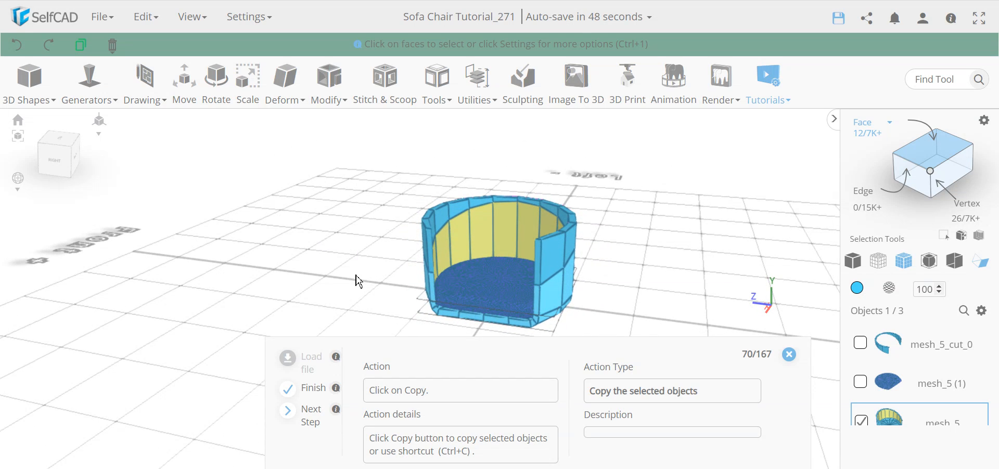
key("ctrl+c")
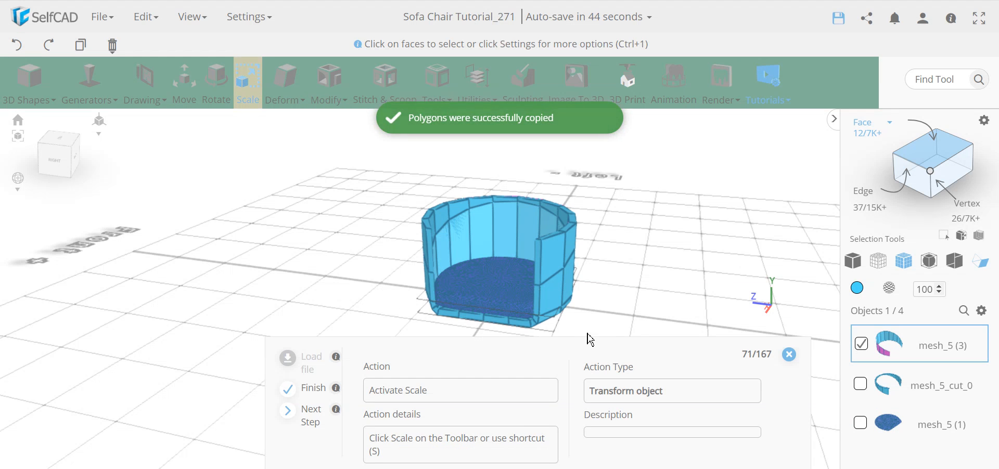
Scale the copied inner wall faces to a Y size of 70
left_click_drag(645, 290, 583, 295)
left_click_drag(726, 259, 472, 225)
left_click_drag(587, 235, 682, 276)
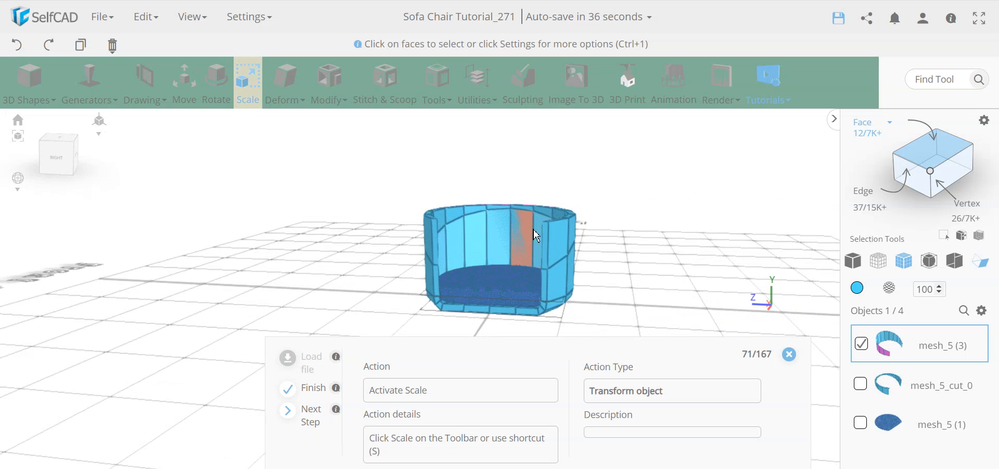
left_click(249, 97)
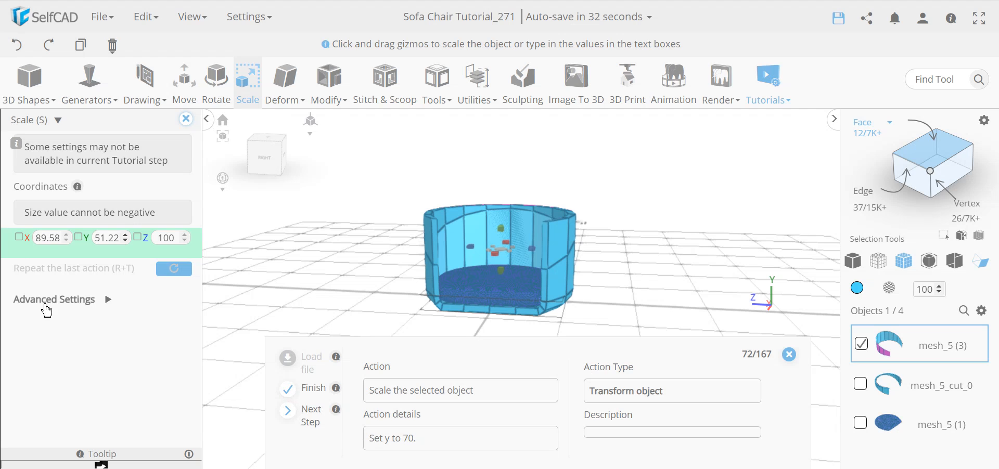
left_click(103, 239)
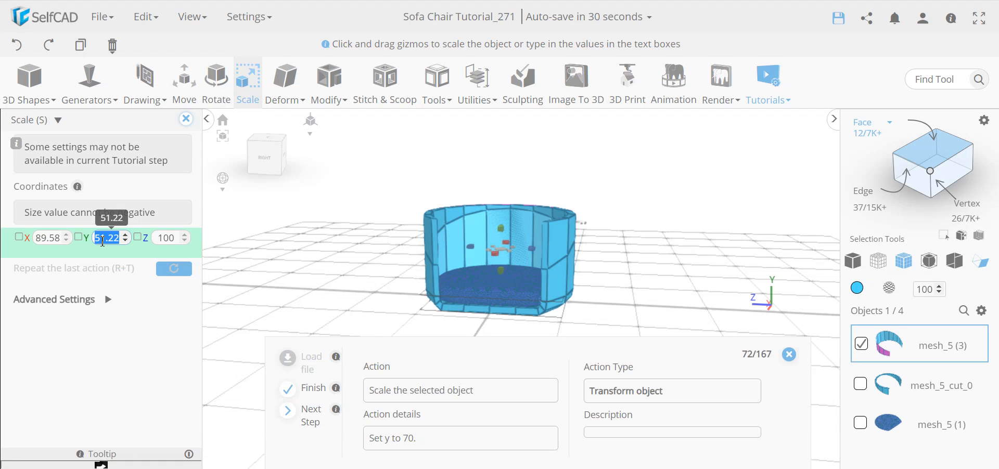
type("70")
key("Return")
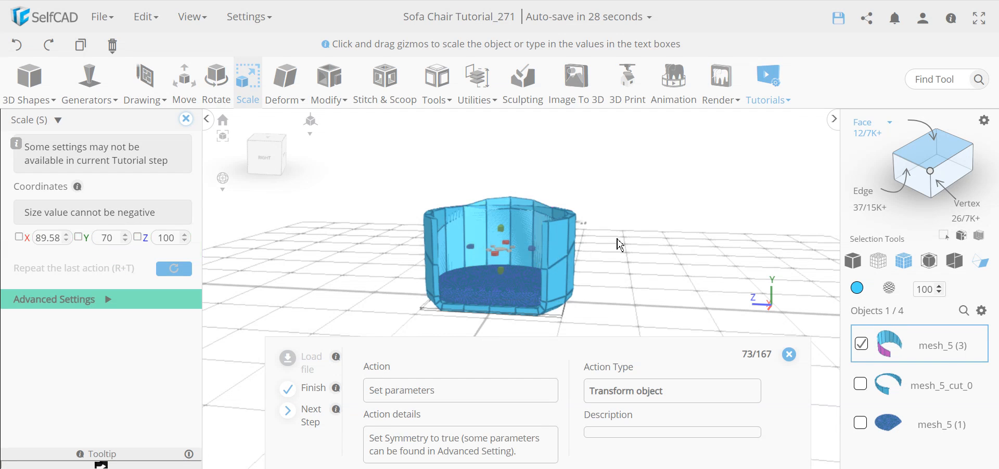
Turn on Symmetry for the scaling and set the Z size of the copied wall faces to 105
left_click_drag(539, 259, 273, 254)
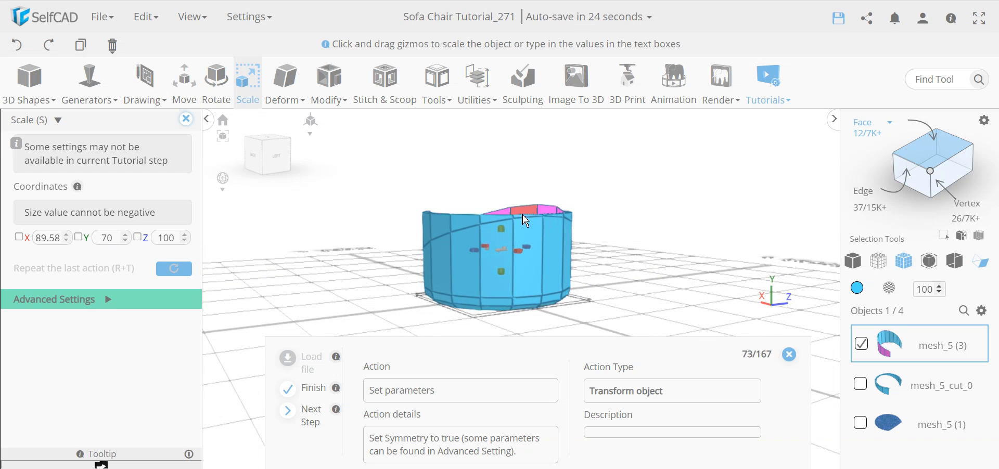
left_click(108, 302)
left_click(178, 328)
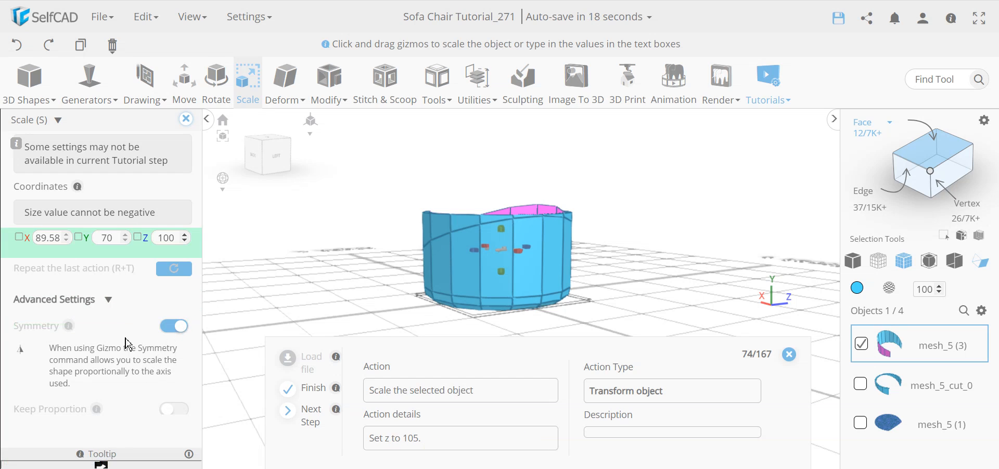
double_click(172, 241)
type("1")
key("Return")
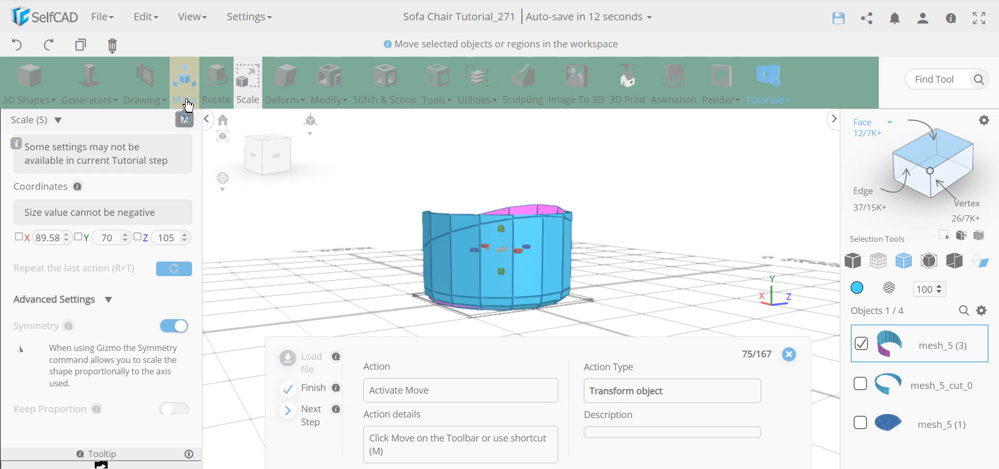
Move the copied wall faces to Y 11.5 and finish the transformation
left_click(185, 83)
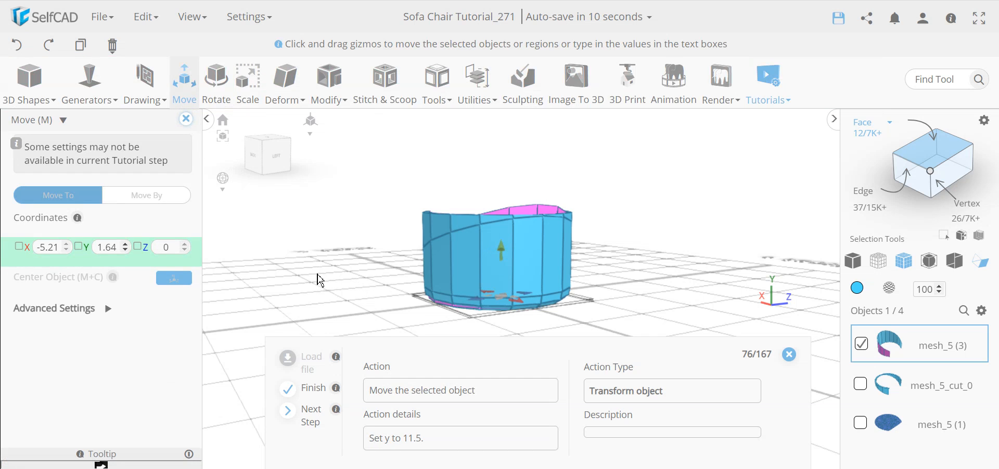
mouse_move(388, 270)
left_mouse_down()
mouse_move(748, 262)
mouse_move(385, 266)
left_mouse_up()
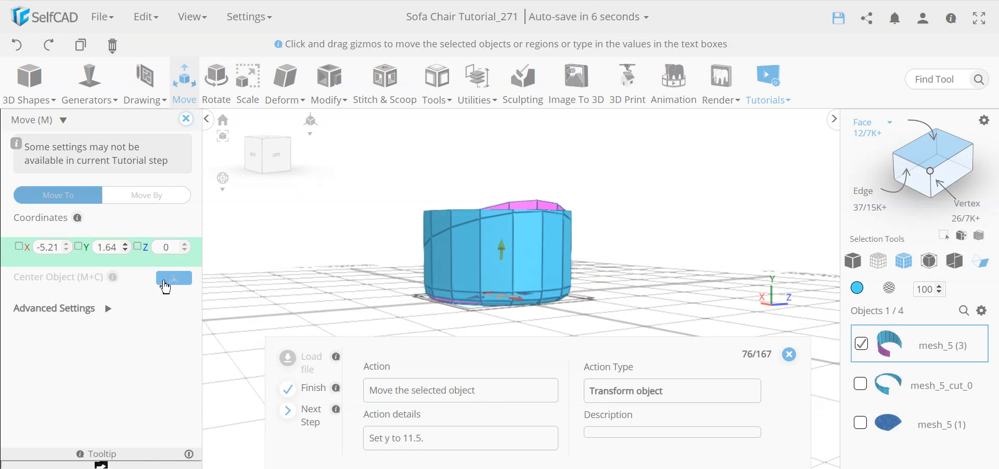
left_click(108, 250)
type("11")
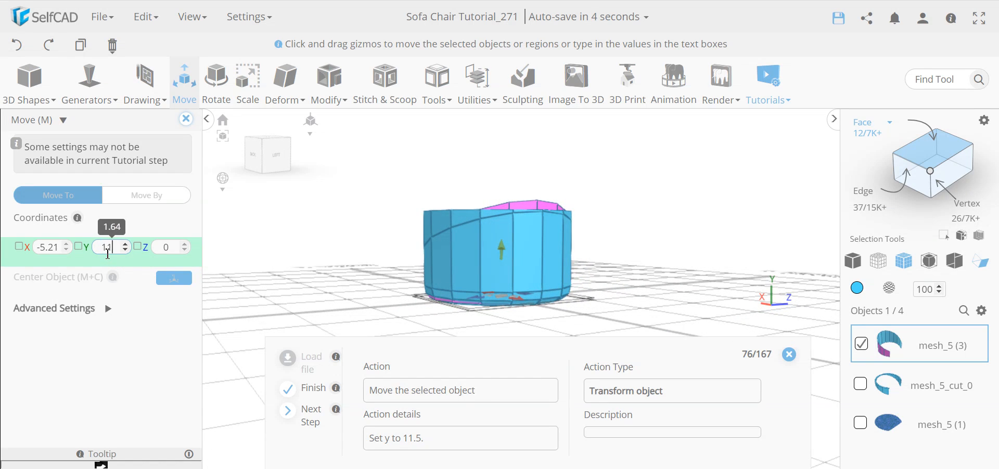
key("Return")
left_click_drag(398, 240, 705, 254)
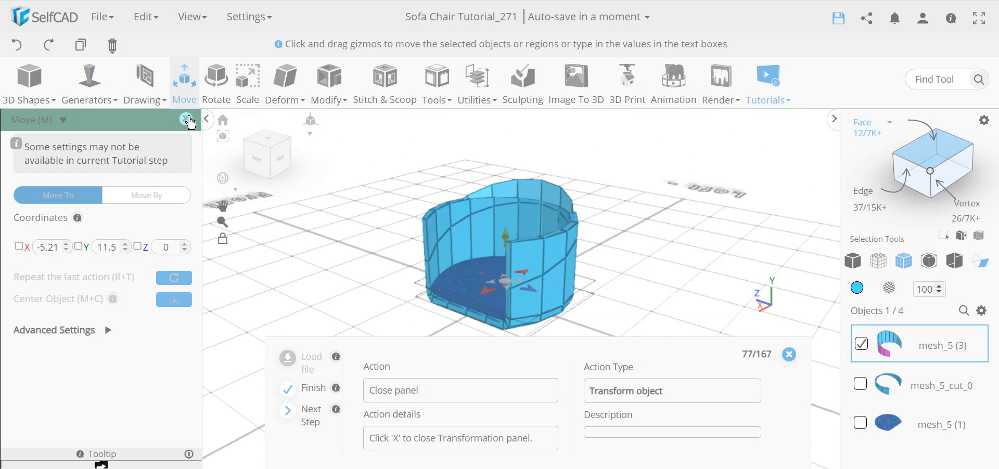
left_click(186, 120)
Start Add Thickness on the copied wall faces and set the thickness to 15
left_click_drag(187, 208, 193, 278)
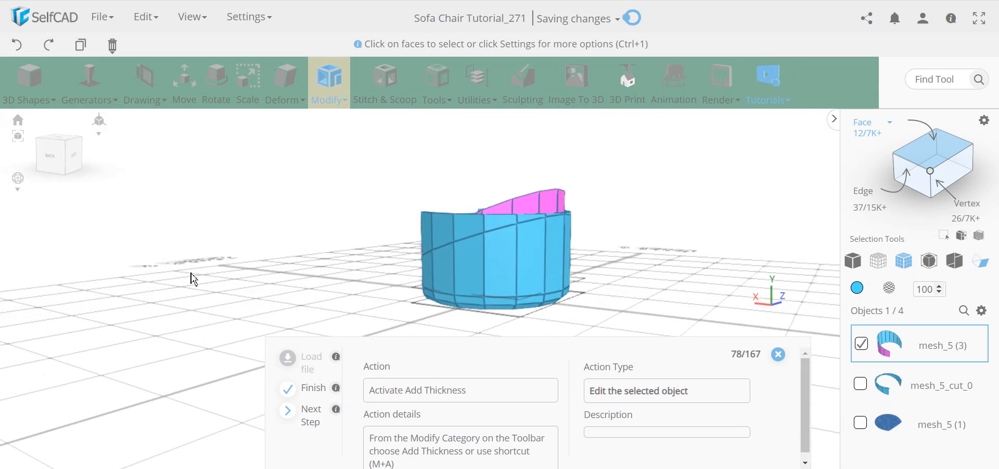
left_click_drag(634, 288, 597, 305)
left_click_drag(382, 286, 546, 216)
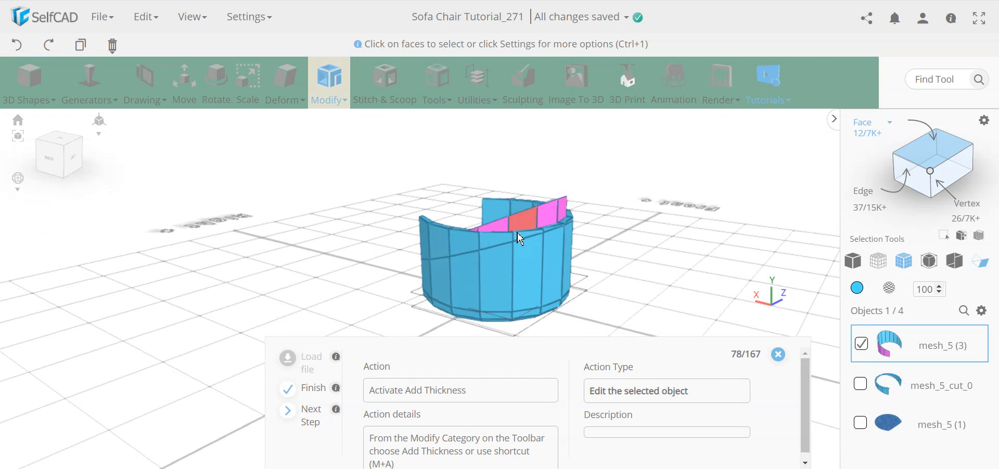
left_click_drag(274, 251, 632, 248)
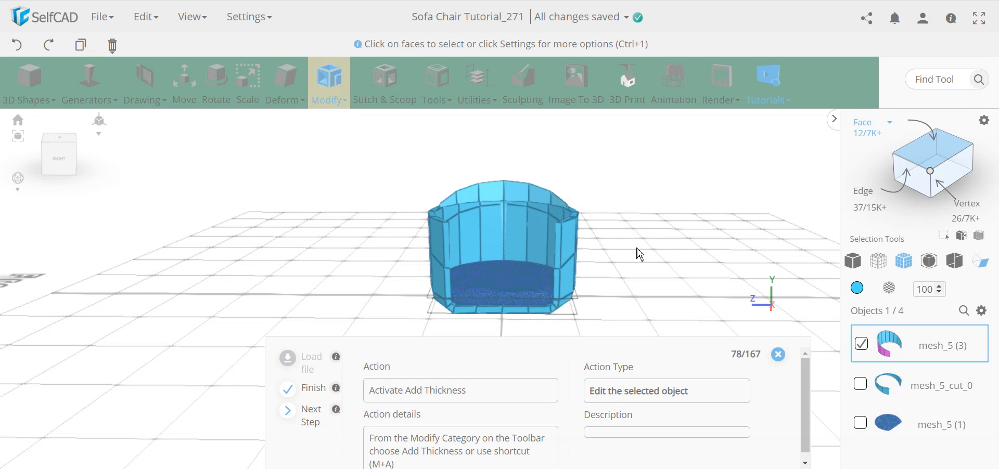
left_click_drag(679, 257, 392, 259)
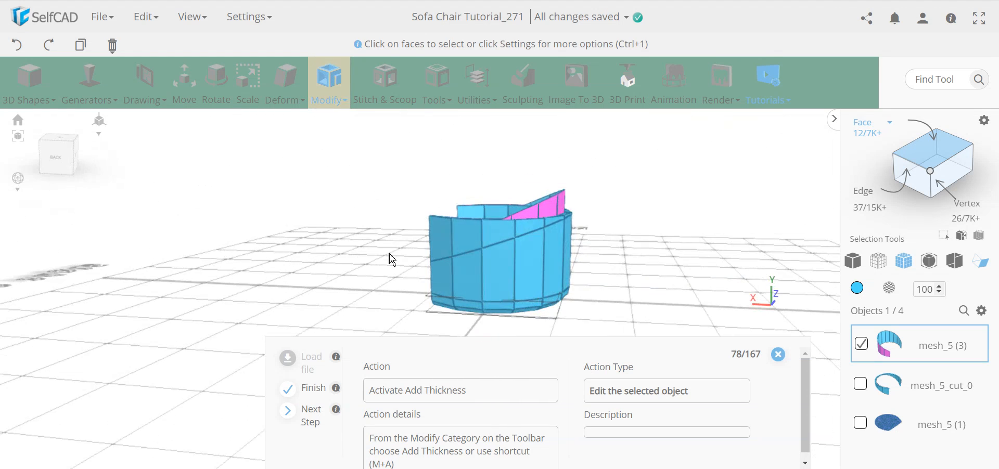
left_click(330, 79)
left_click(364, 180)
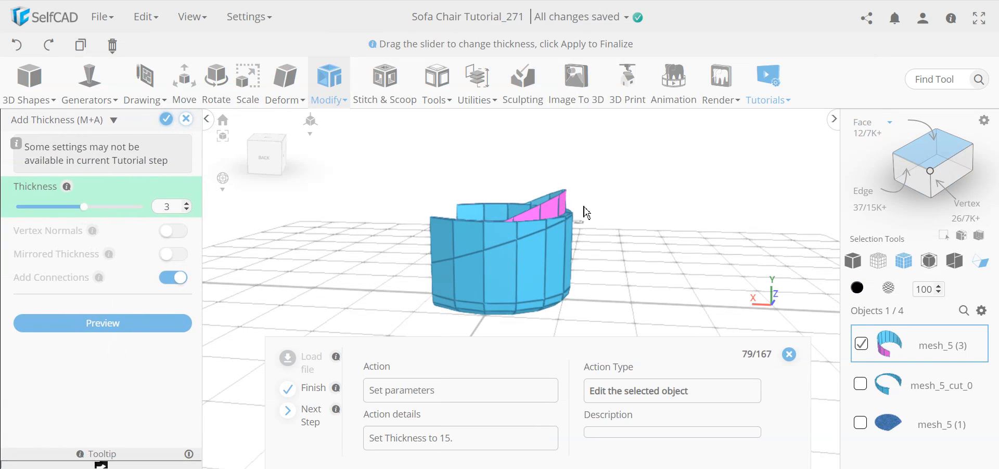
left_click_drag(637, 261, 581, 276)
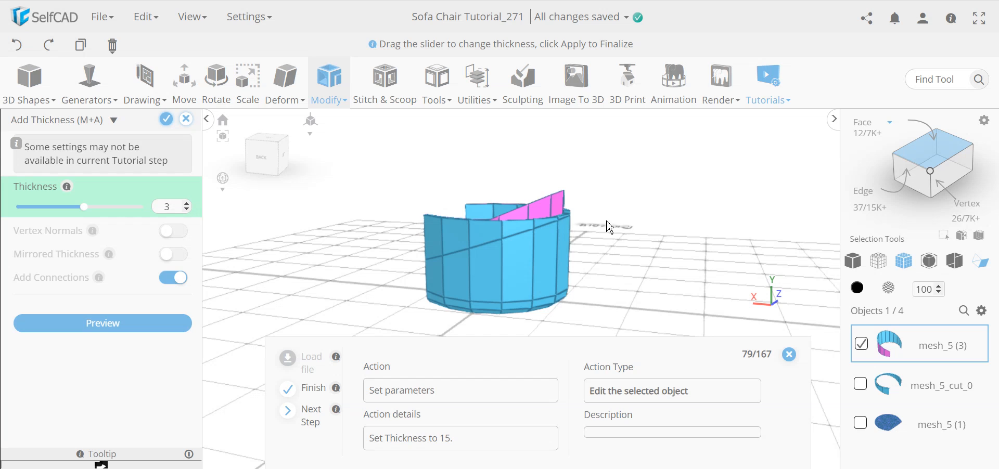
left_click_drag(597, 221, 589, 273)
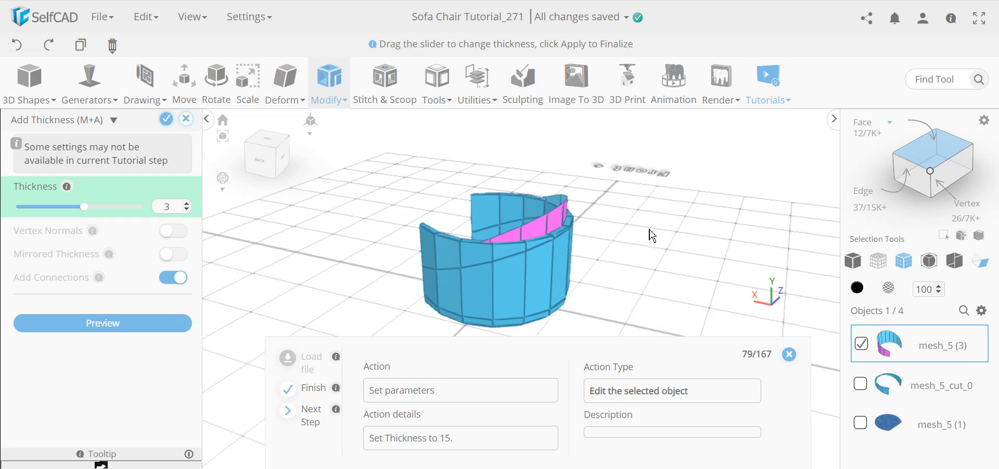
left_click_drag(542, 256, 212, 302)
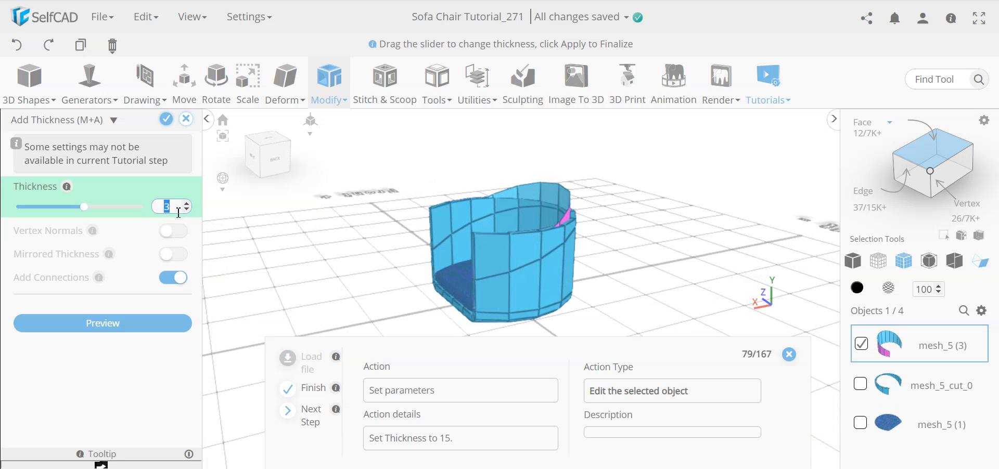
key("Return")
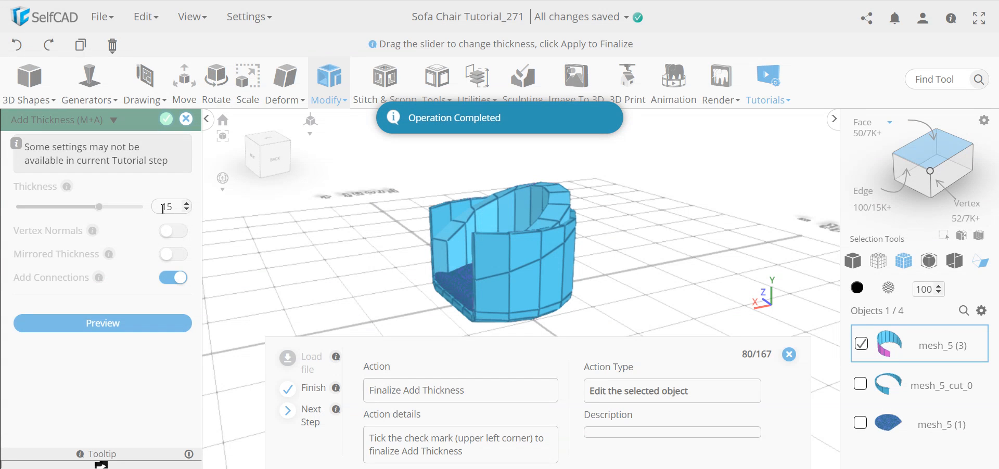
Check the thickened backrest from the front and finalize Add Thickness
left_click_drag(400, 242, 770, 253)
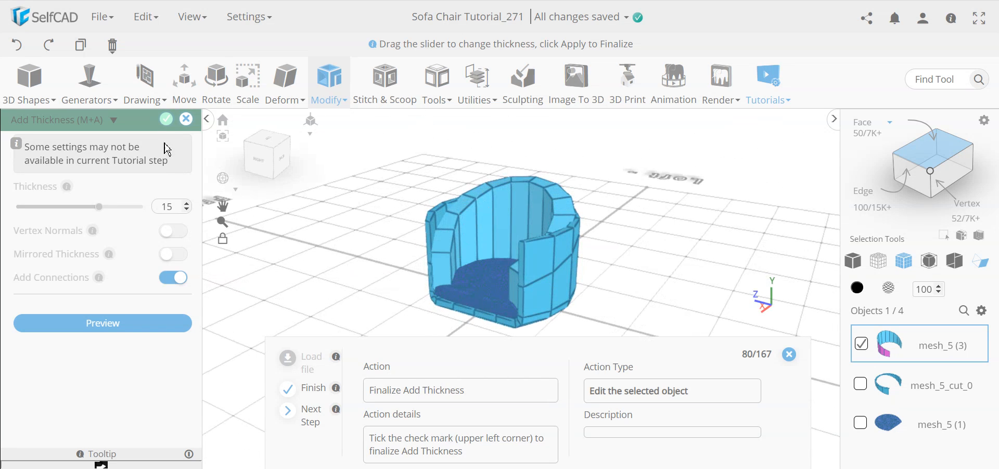
left_click_drag(576, 223, 481, 234)
left_click_drag(607, 217, 446, 247)
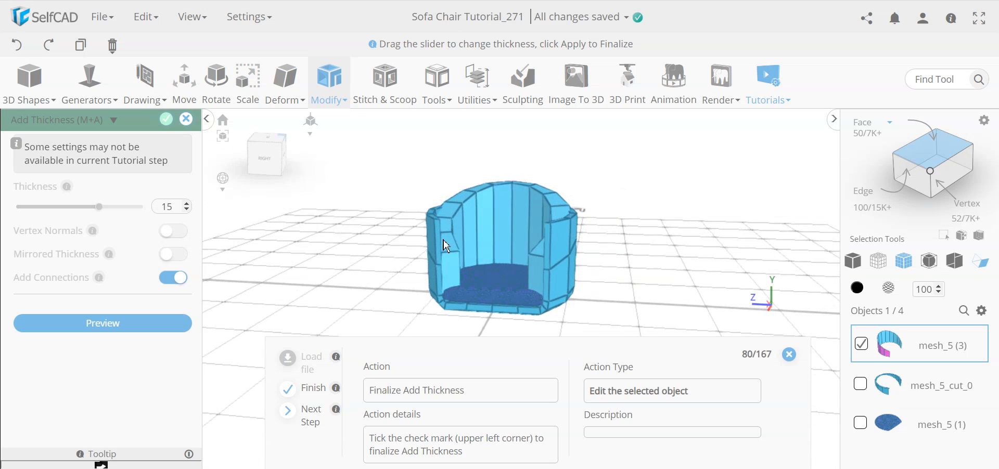
left_click(167, 123)
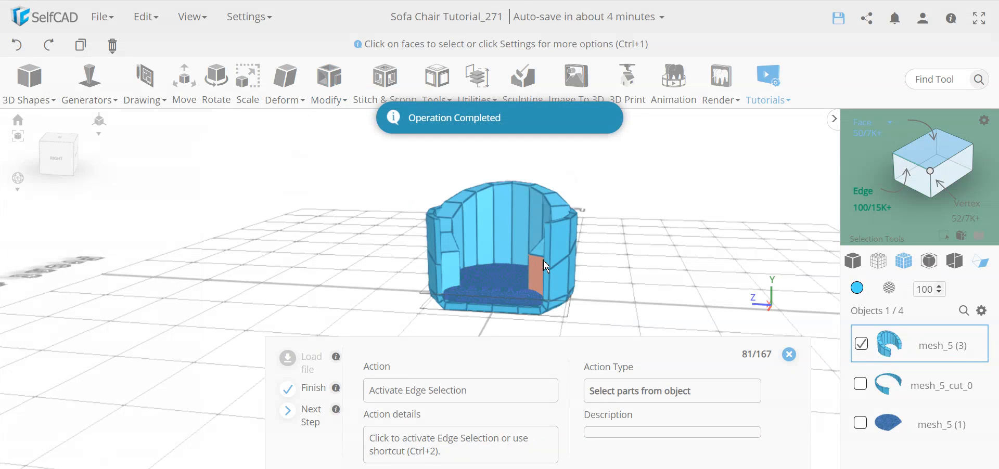
Activate edge selection on the thickened backrest, mesh_5 (3), with Loop selection turned on
left_click_drag(647, 263, 667, 261)
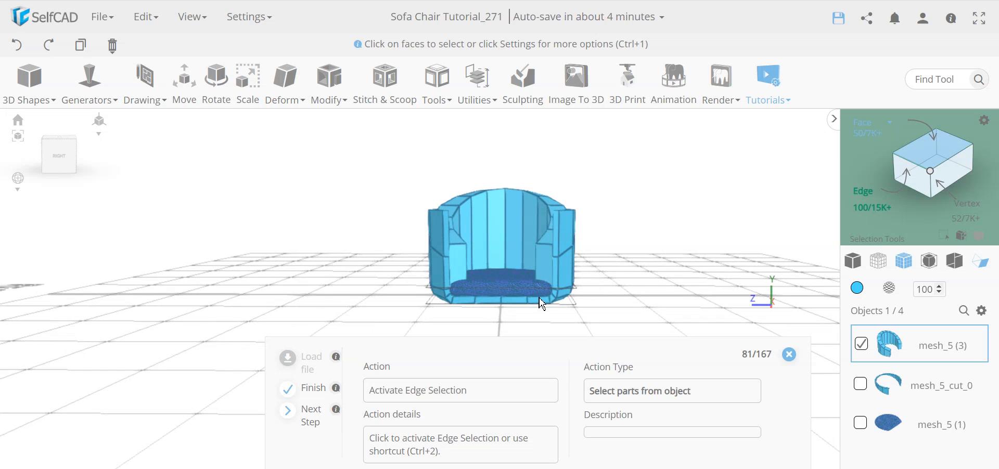
left_click(865, 194)
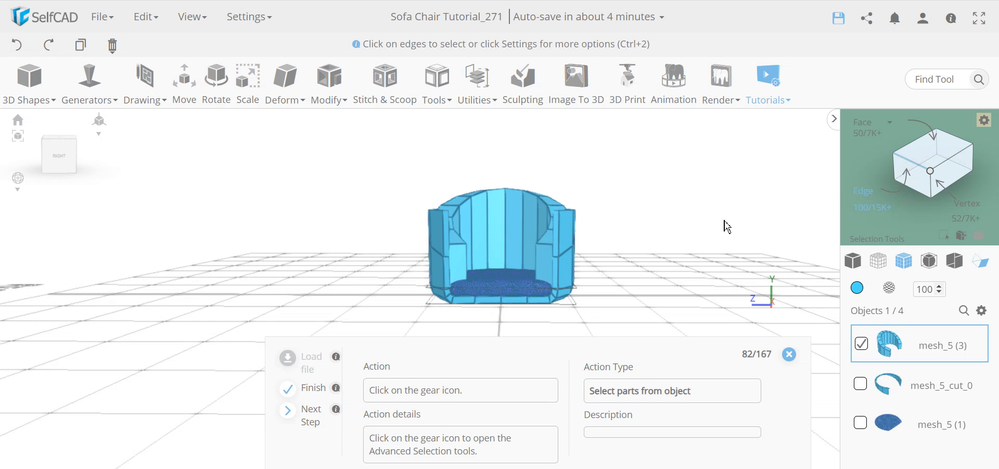
left_click(985, 120)
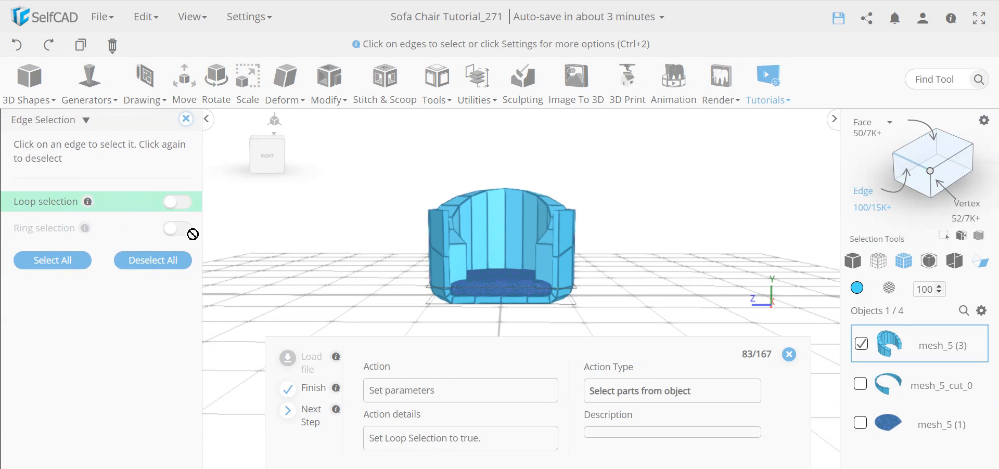
left_click(182, 204)
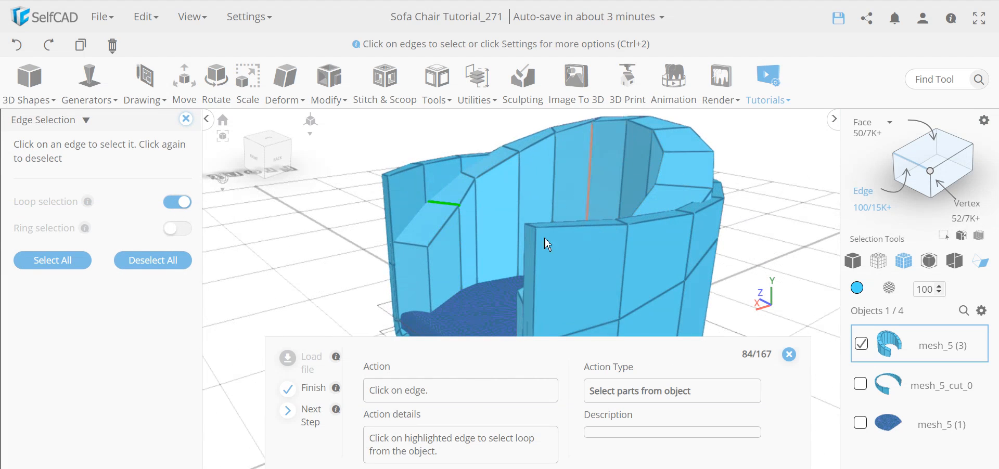
Select the first three vertical edge loops around the padded backrest of mesh_5 (3), starting at one arm
left_click(447, 206)
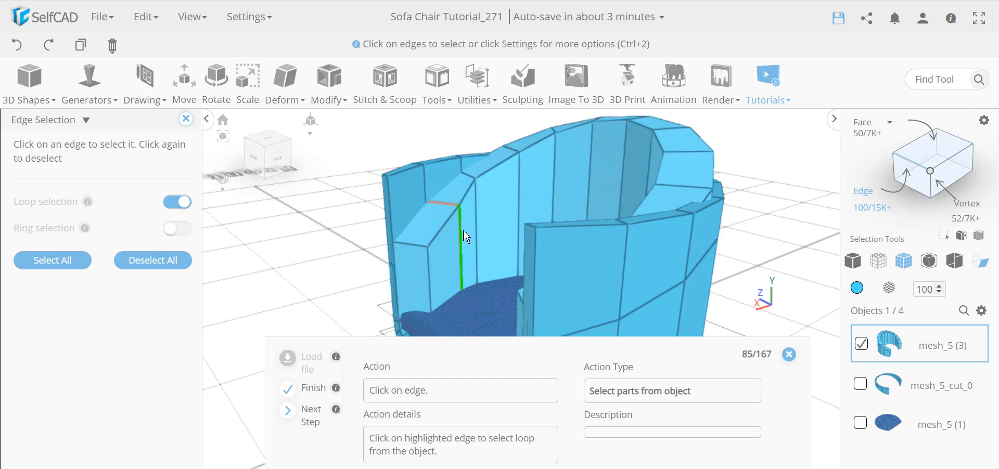
left_click(461, 233)
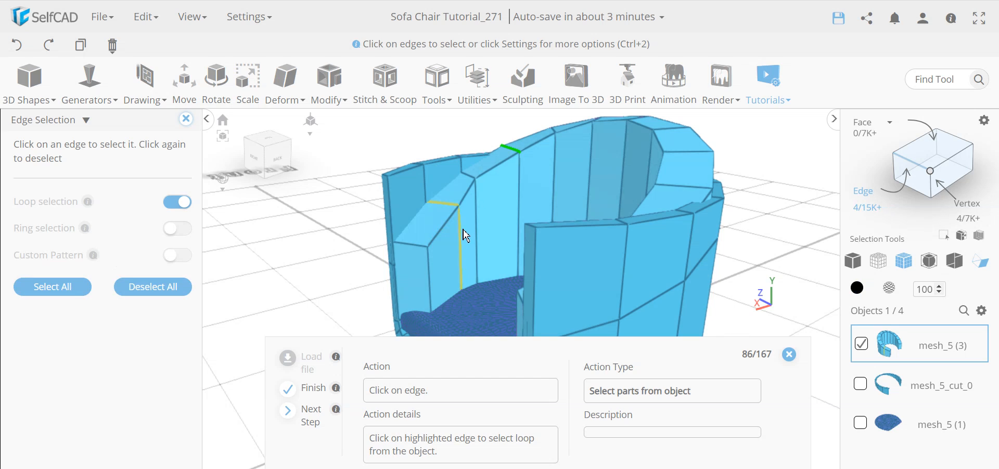
left_click(514, 152)
left_click(526, 180)
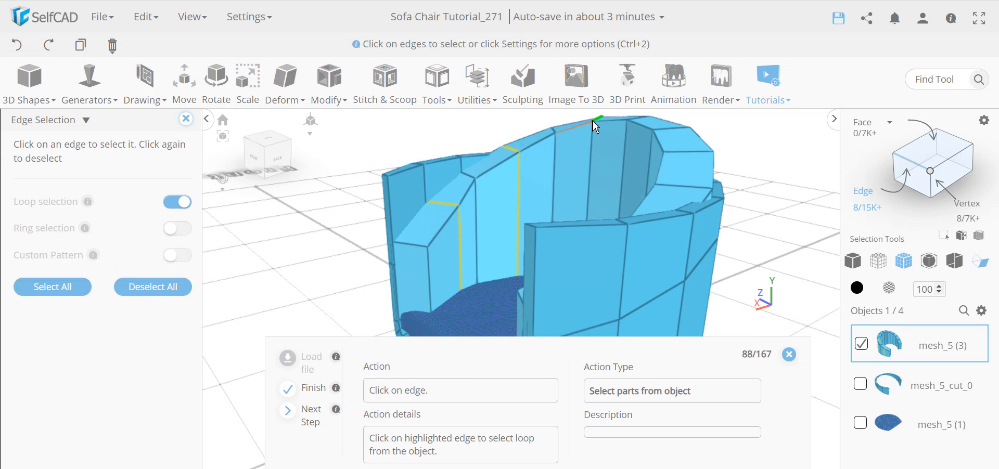
scroll(601, 130, "down", 3)
left_click_drag(438, 222, 471, 233)
right_click_drag(736, 171, 744, 198)
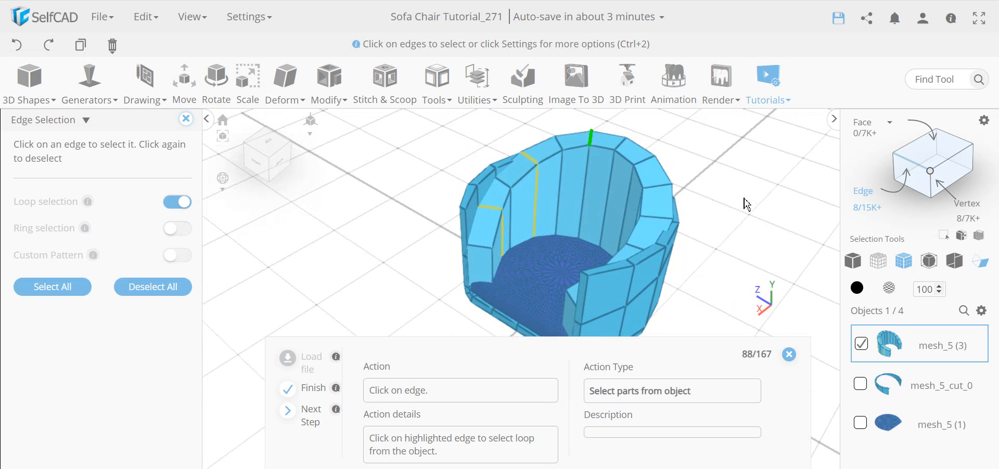
left_click(593, 141)
left_click(592, 157)
Add the remaining three vertical edge loops around the backrest to the selection and close the edge selection settings
left_click_drag(446, 340, 442, 435)
left_click_drag(424, 346, 523, 332)
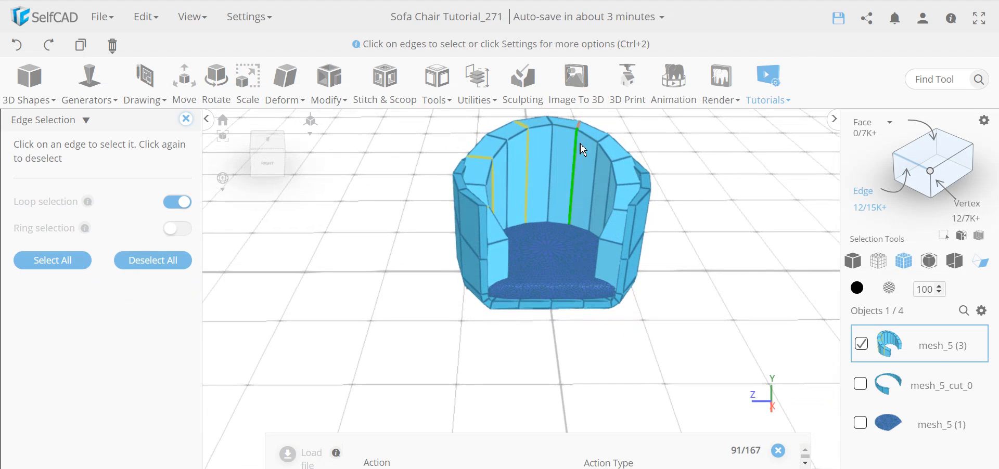
left_click_drag(354, 338, 438, 347)
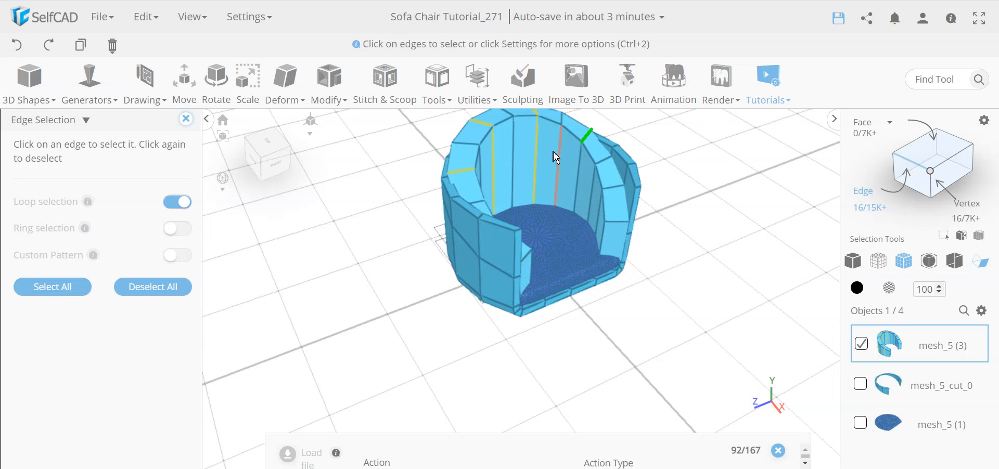
left_click(580, 161)
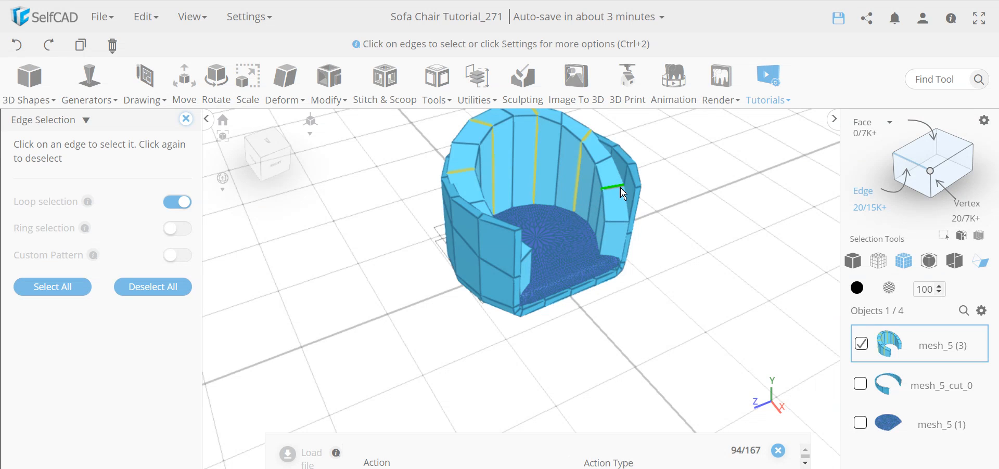
left_click(604, 203)
left_click_drag(614, 279, 290, 253)
left_click(186, 119)
Chamfer the selected backrest edge loops with an intensity of 1 and finalize the operation
left_click(337, 89)
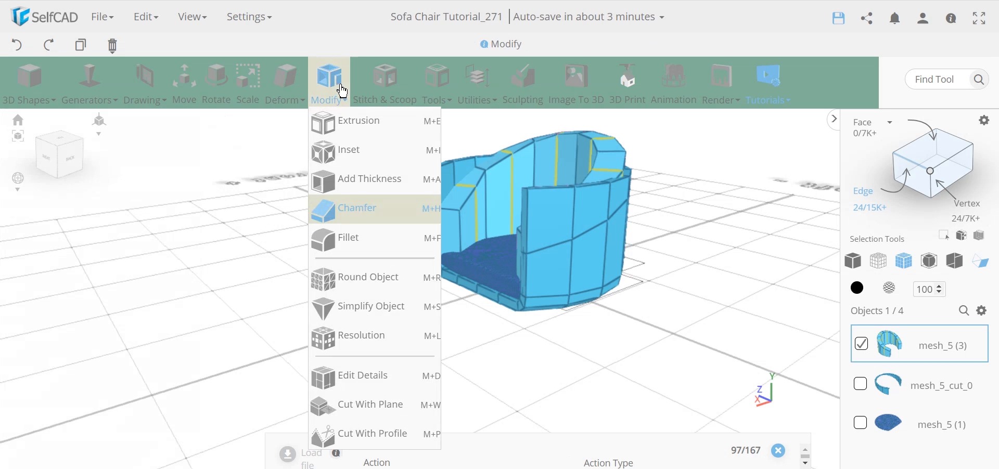
left_click(362, 212)
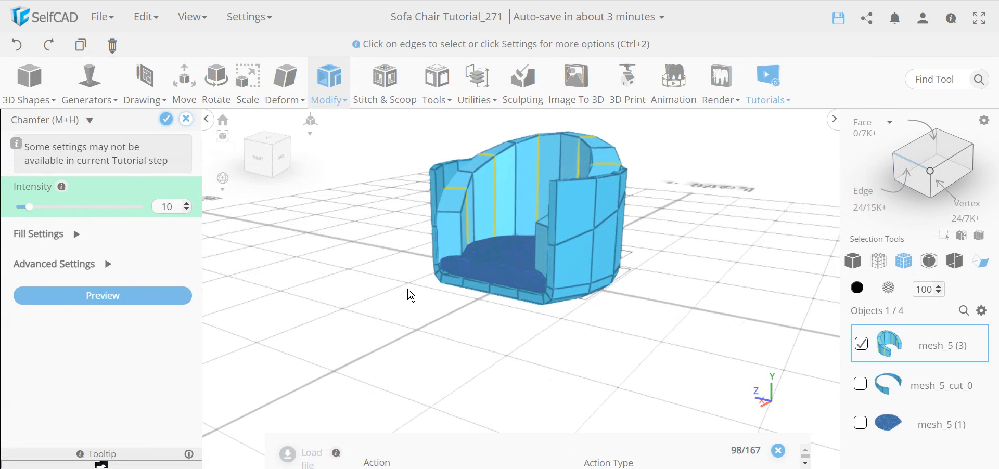
left_click_drag(454, 439, 432, 396)
double_click(167, 208)
type("1")
key("Return")
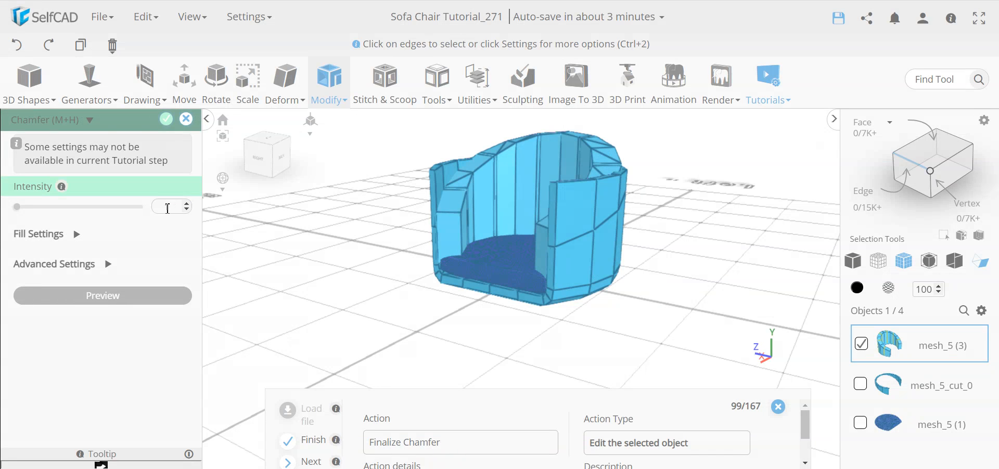
left_click(166, 119)
Activate face selection on the chamfered backrest with Loop selection turned on
scroll(409, 276, "up", 3)
scroll(488, 214, "up", 4)
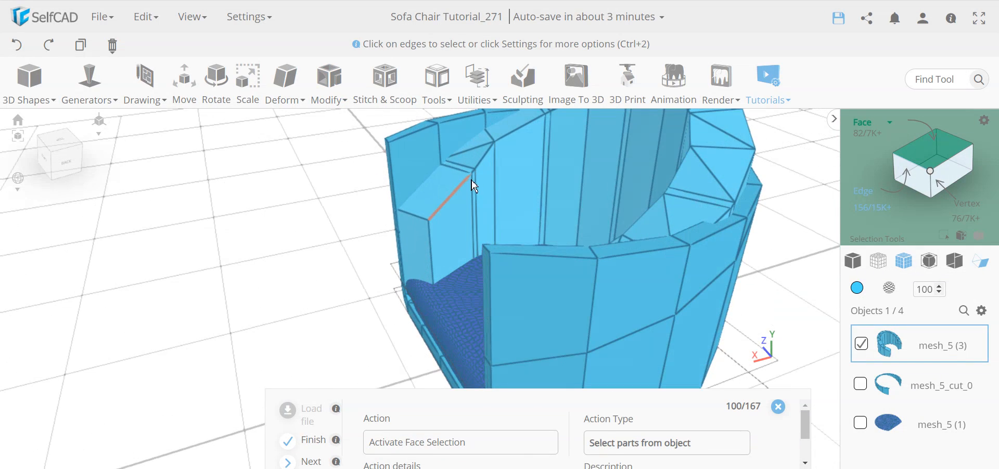
left_click_drag(178, 311, 362, 285)
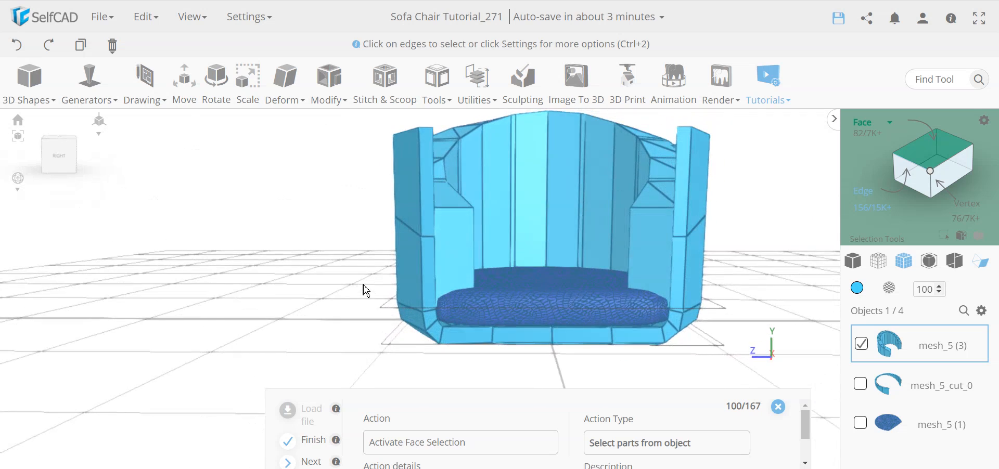
left_click(935, 154)
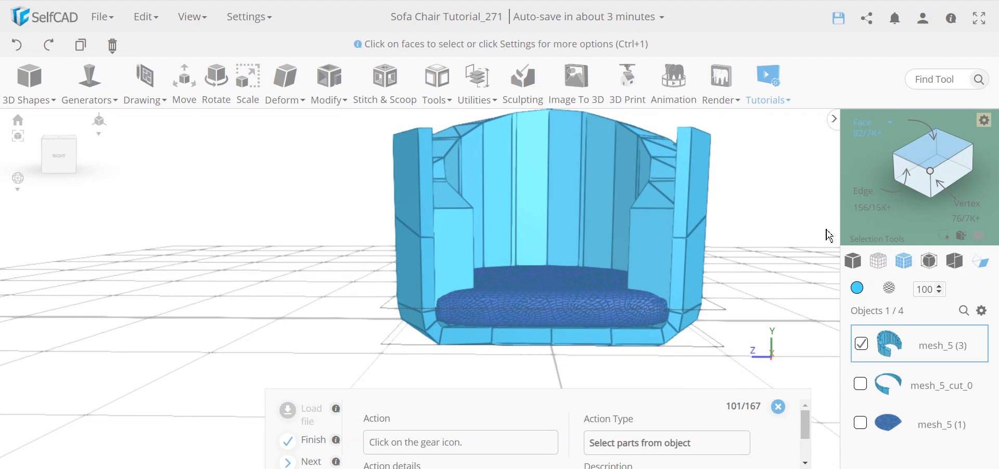
left_click(992, 124)
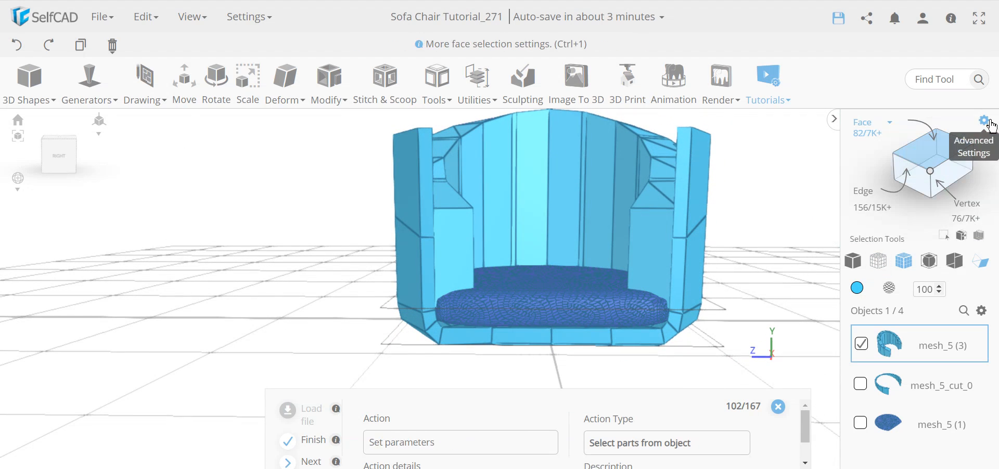
left_click(178, 201)
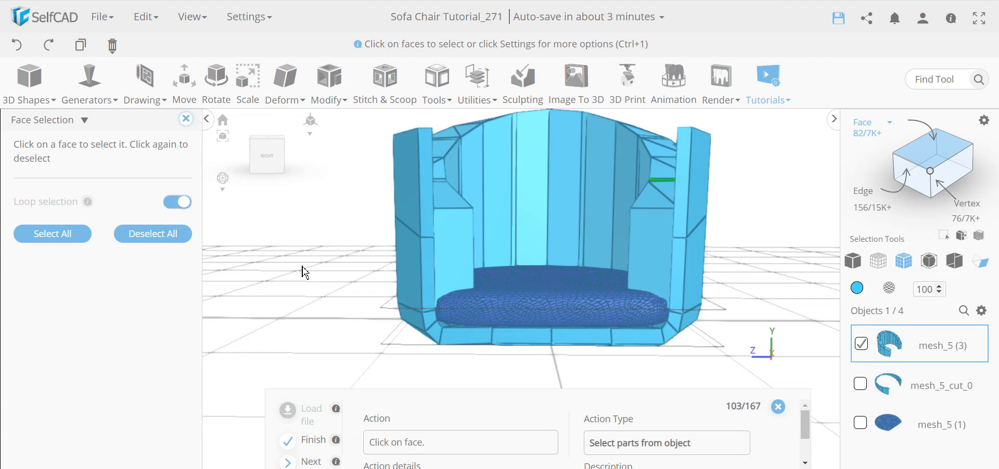
Select the face loops of the first two narrow chamfer strips, beginning at one arm of the backrest
left_click_drag(302, 267, 223, 286)
left_click_drag(293, 293, 640, 232)
left_click_drag(733, 340, 672, 236)
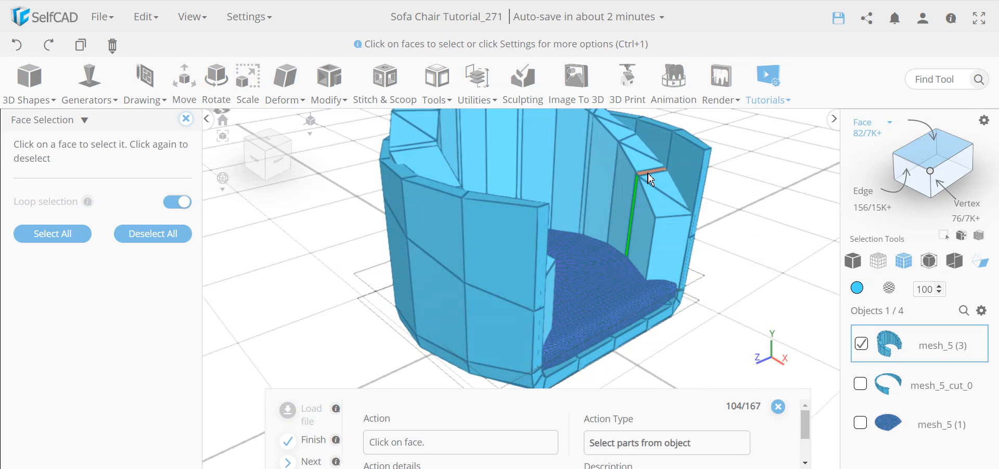
left_click(637, 193)
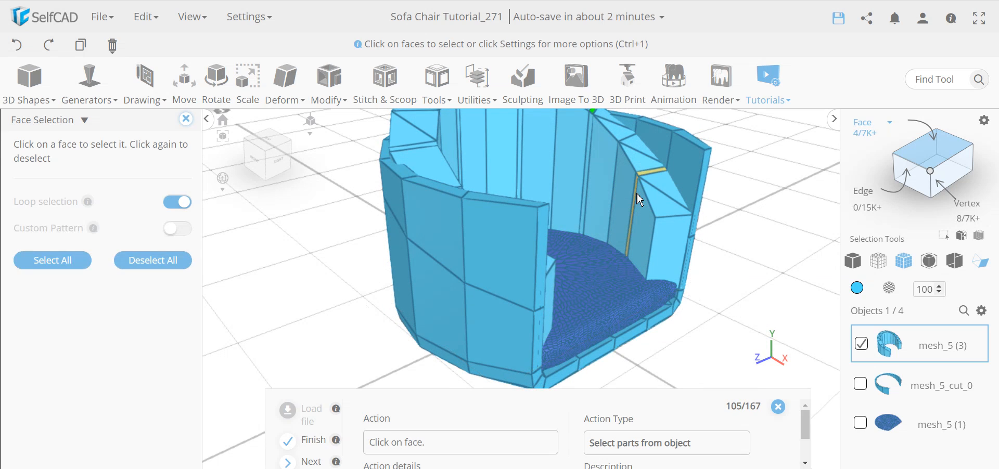
left_click_drag(791, 218, 756, 244)
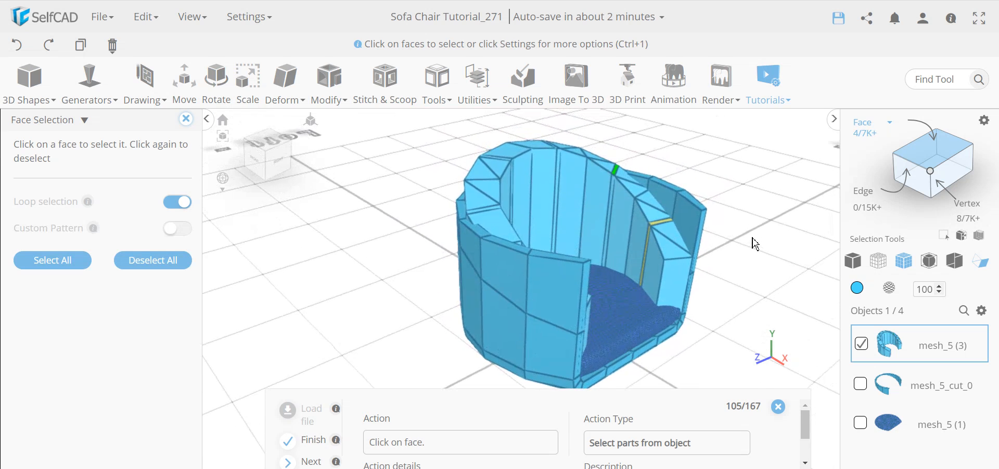
left_click(618, 177)
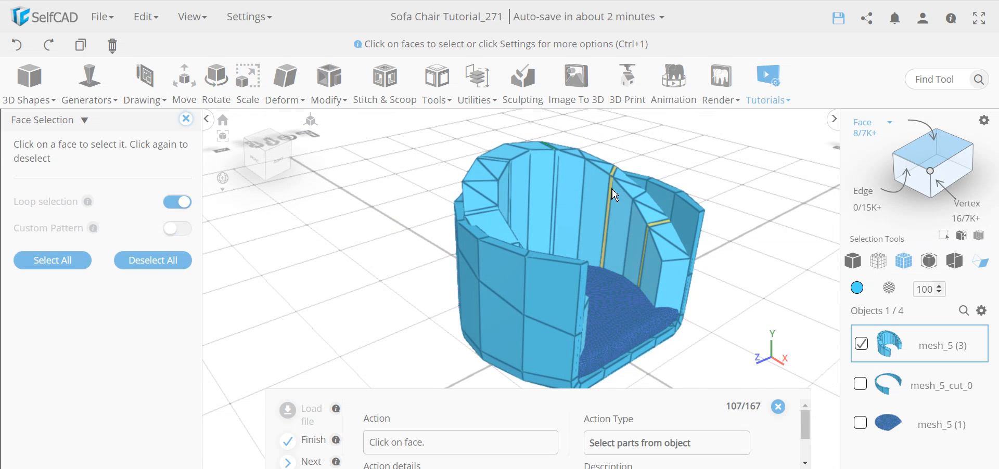
Add the face loops of the other four chamfer strips to the selection and close the face selection settings
left_click_drag(618, 178, 616, 232)
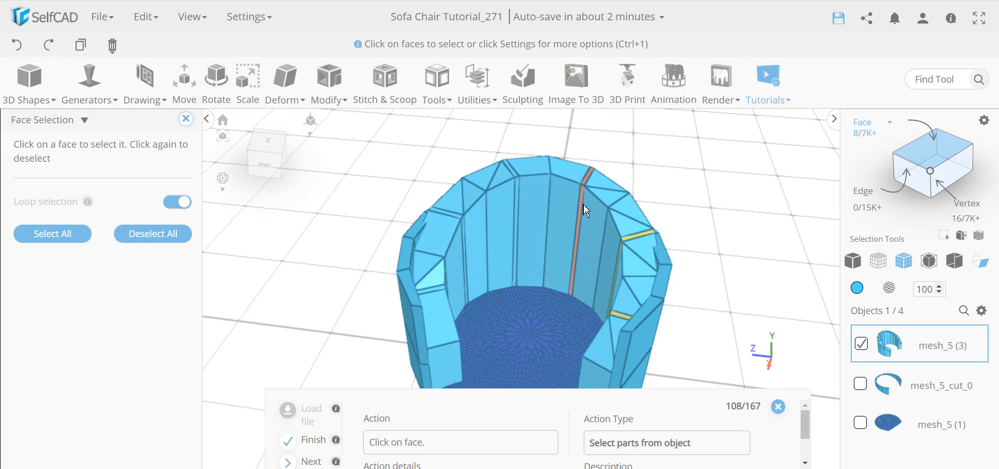
left_click(586, 209)
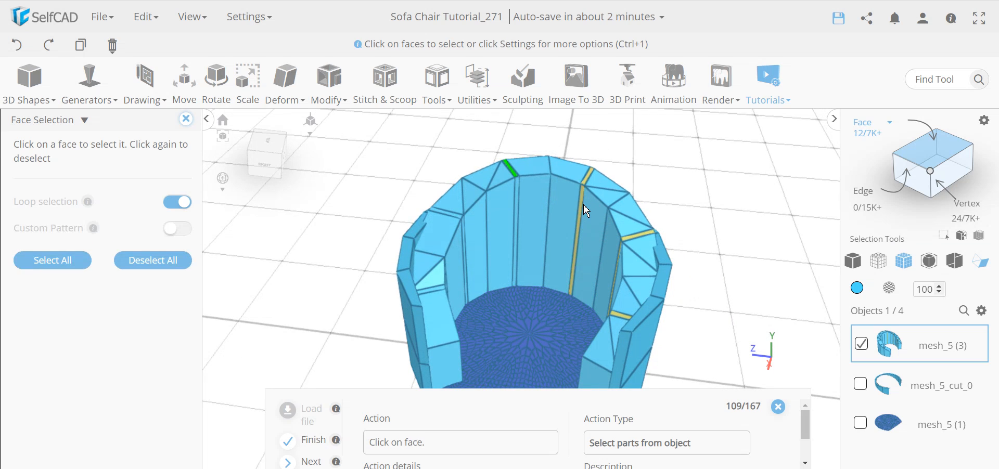
left_click(512, 168)
left_click_drag(682, 232, 487, 201)
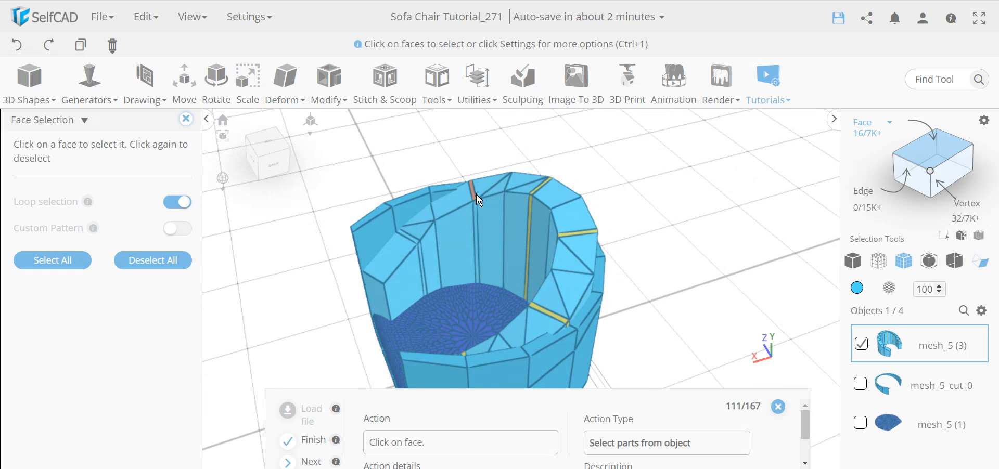
left_click(481, 213)
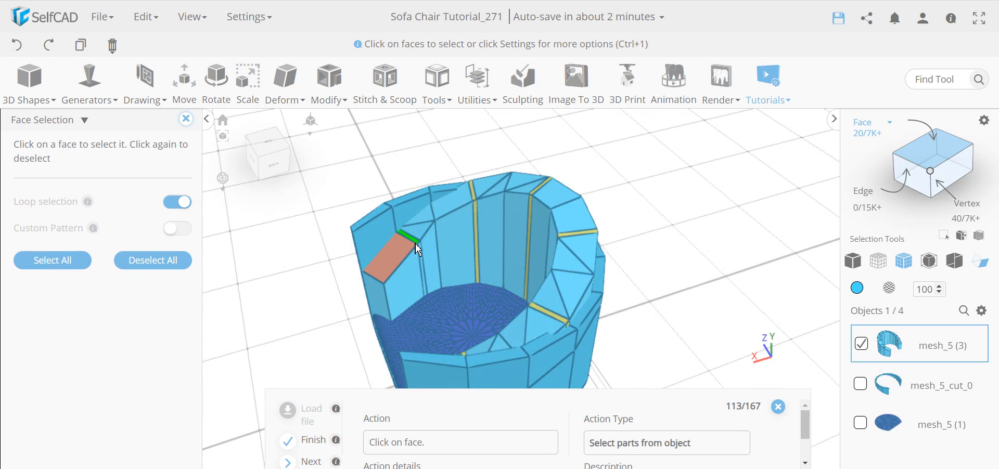
left_click(415, 242)
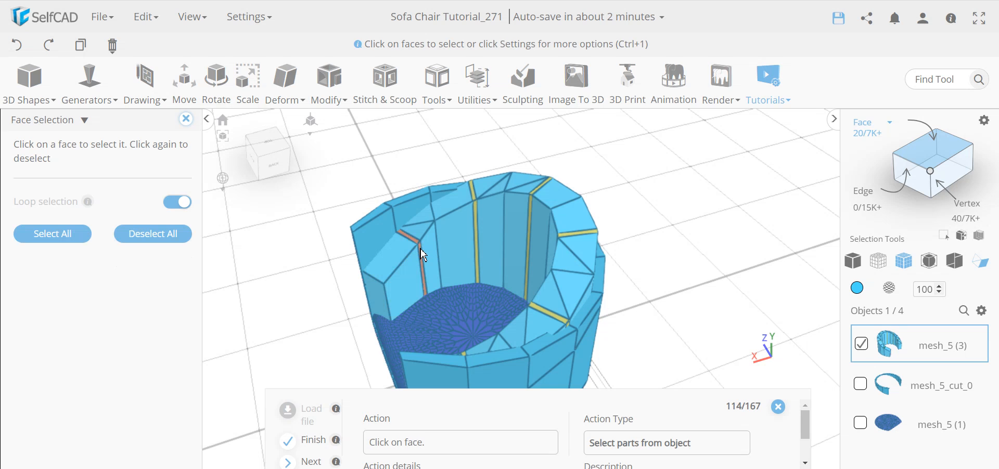
left_click(187, 122)
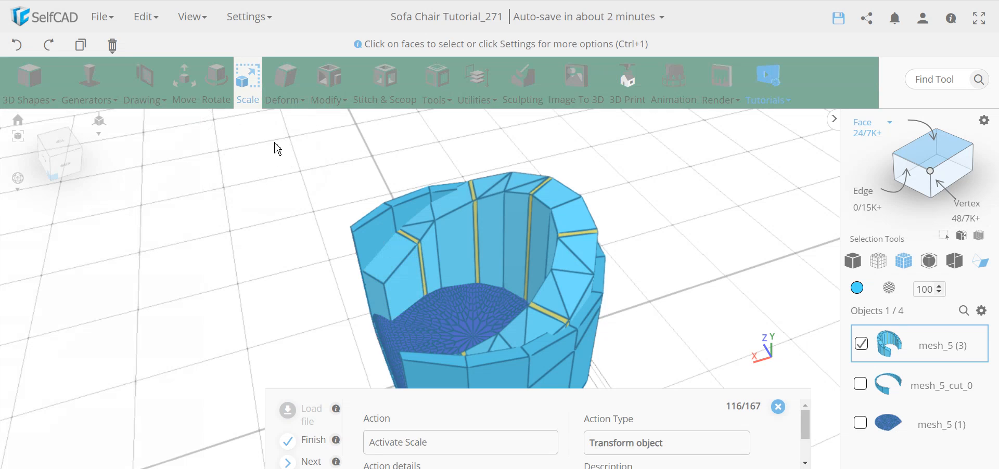
Scale the selected chamfer strips to a Y size of 50 and finish the transformation
left_click(255, 96)
scroll(270, 276, "down", 2)
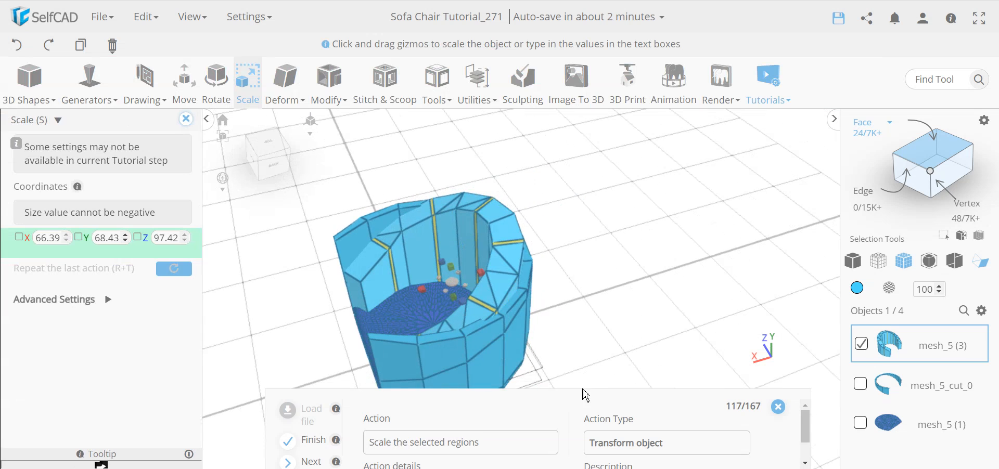
left_click_drag(581, 388, 581, 346)
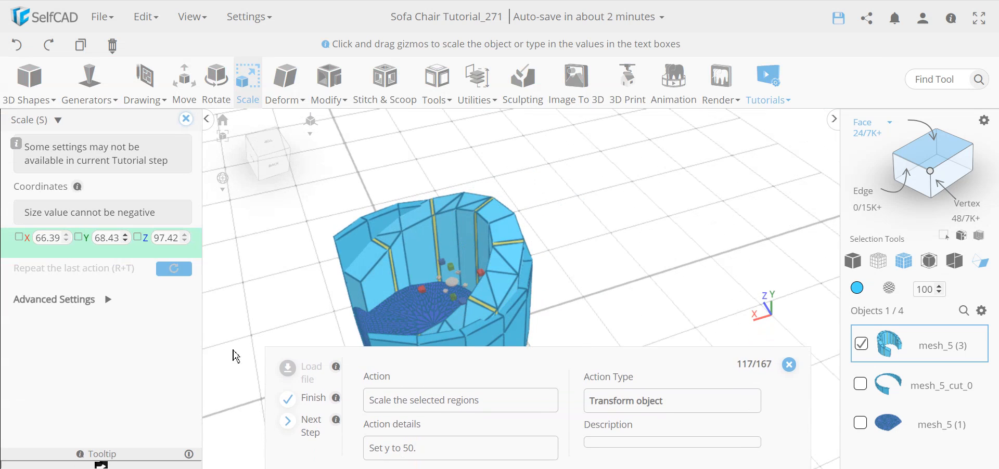
double_click(103, 238)
type("5")
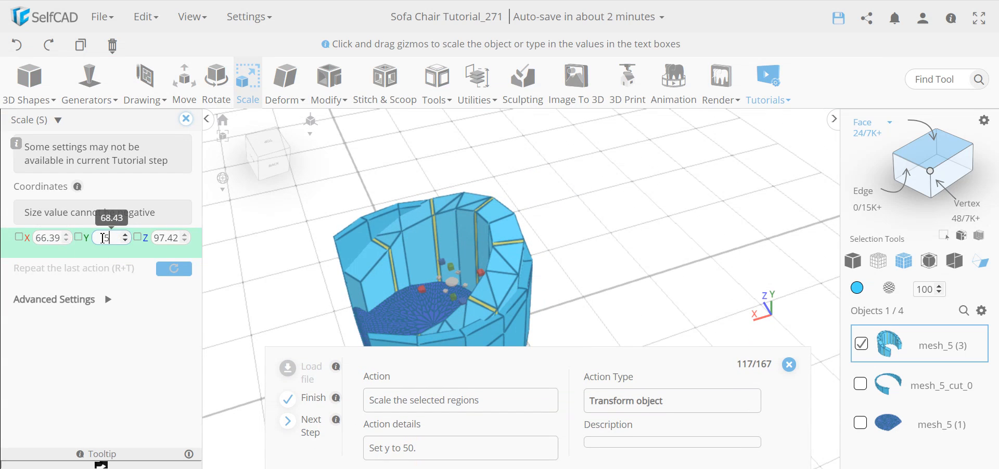
key("Return")
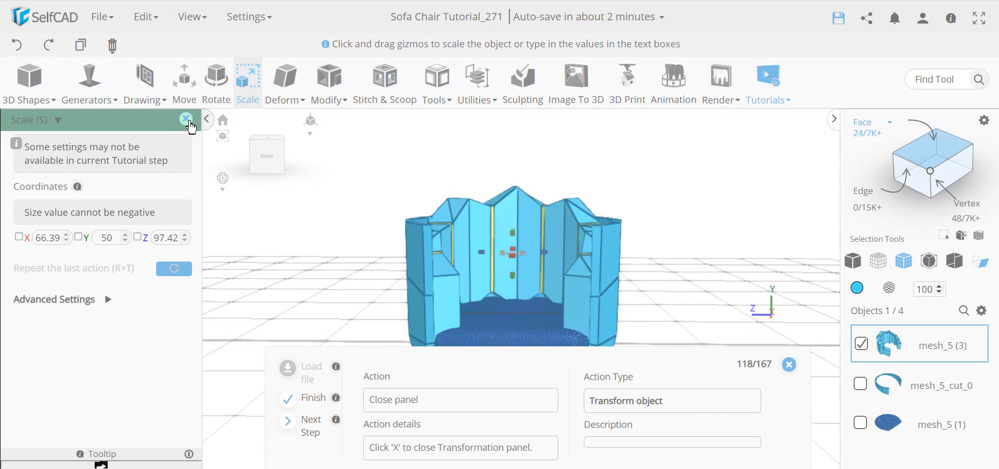
left_click(186, 118)
Deselect the strip faces and recolour the backrest royal blue from the palette
left_click(515, 234)
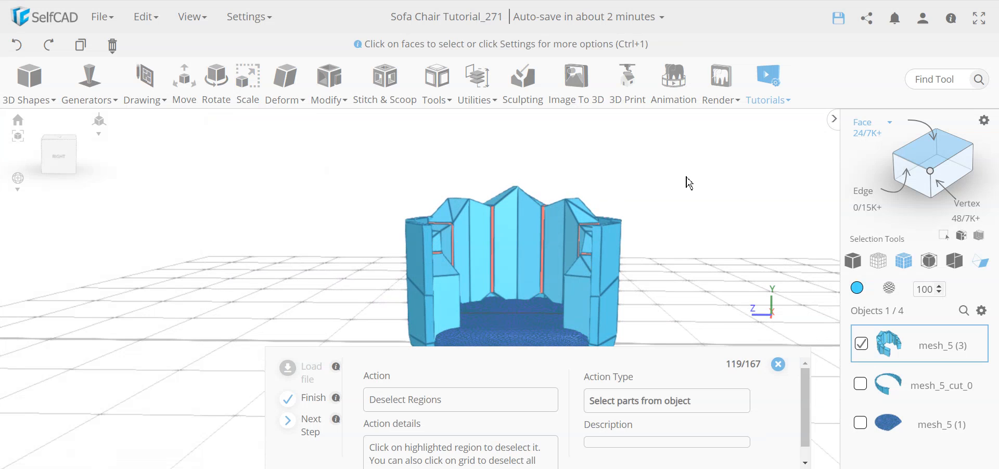
left_click(858, 288)
left_click(945, 318)
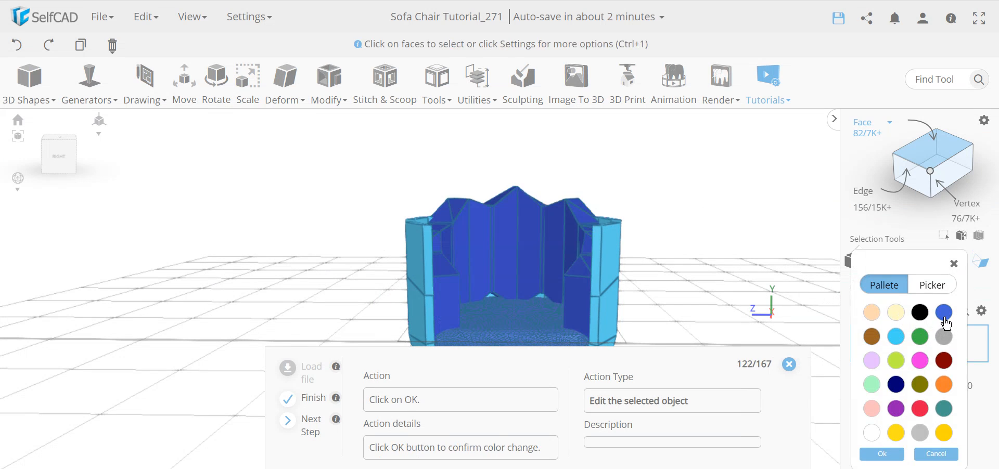
left_click(891, 456)
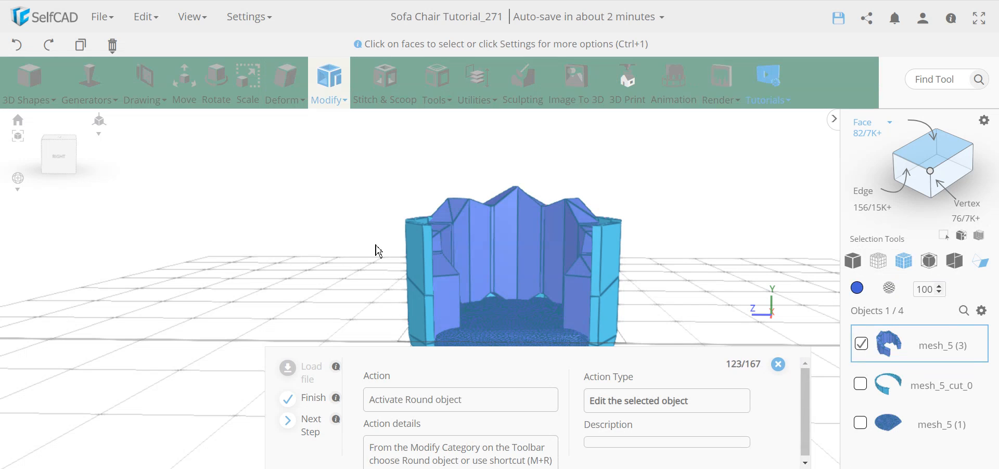
Apply Round Object to the backrest with a smoothness of 3, finalize it and check the rounded shape
left_click(328, 94)
left_click(382, 292)
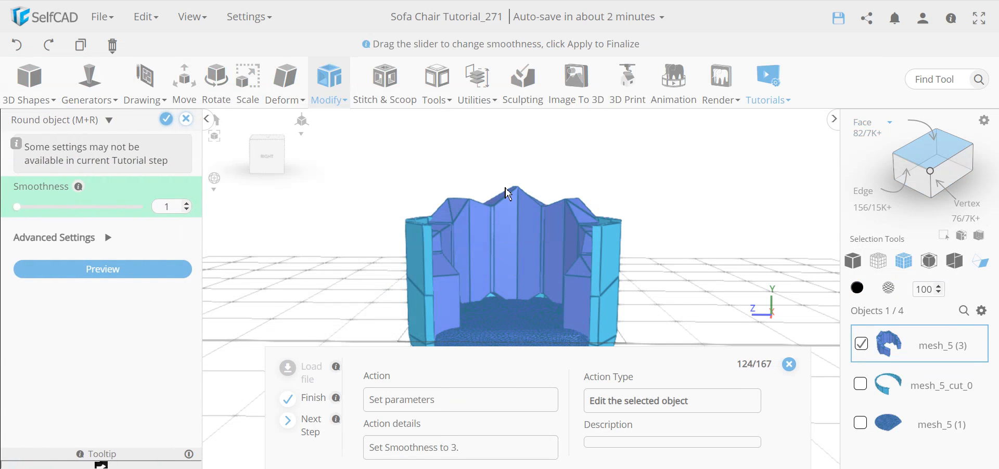
left_click_drag(731, 238, 708, 252)
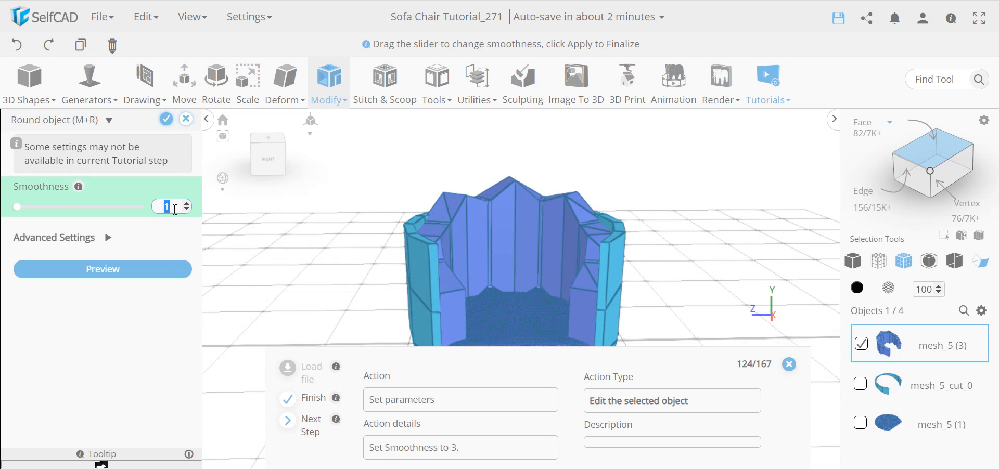
type("3")
left_click(161, 243)
left_click(166, 119)
left_click_drag(448, 251, 570, 193)
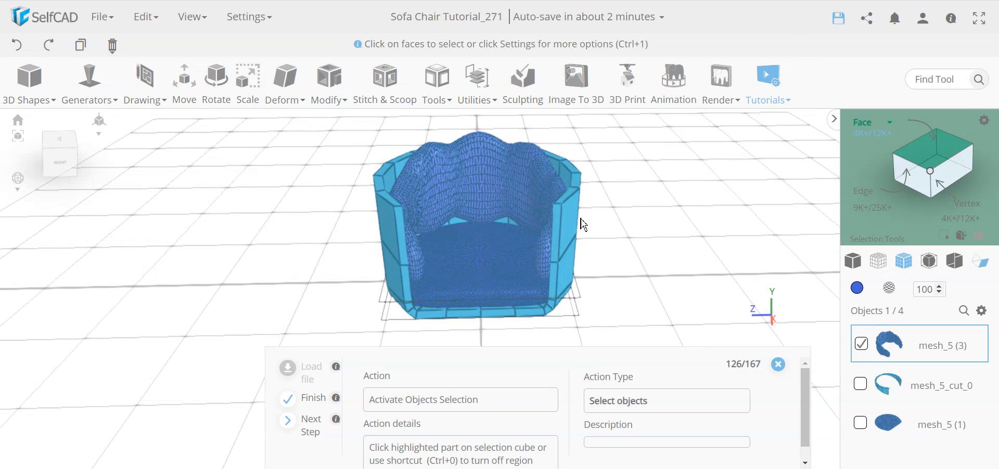
Turn off face selection and add the seat mesh_5 (1) and the shell mesh_5 to the object selection
left_click_drag(697, 281, 719, 278)
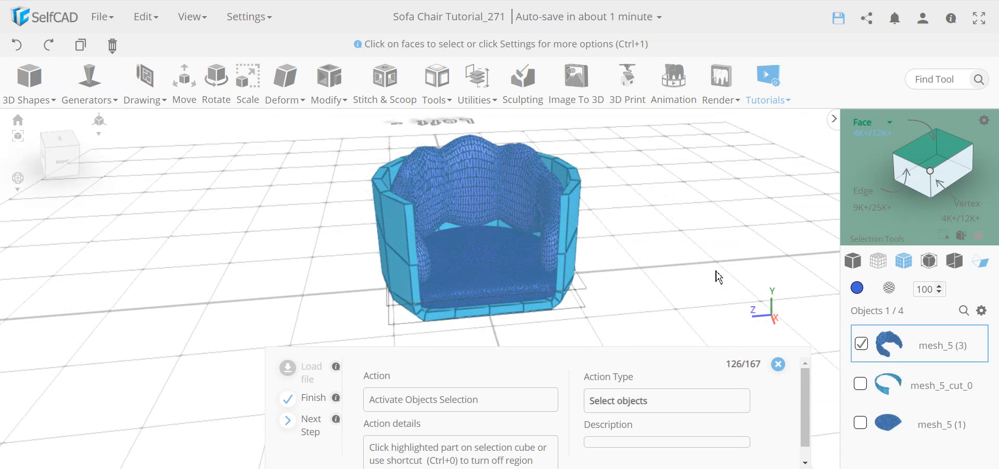
left_click_drag(573, 259, 588, 263)
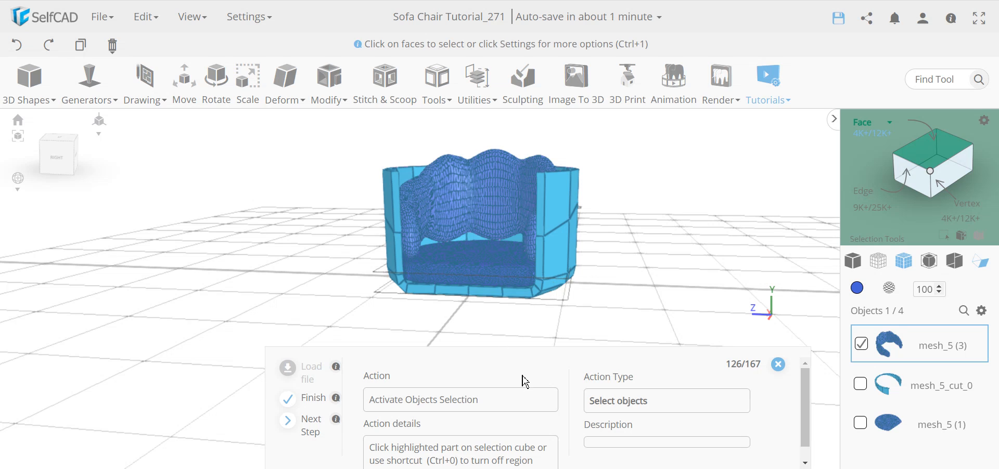
left_click_drag(537, 355, 535, 327)
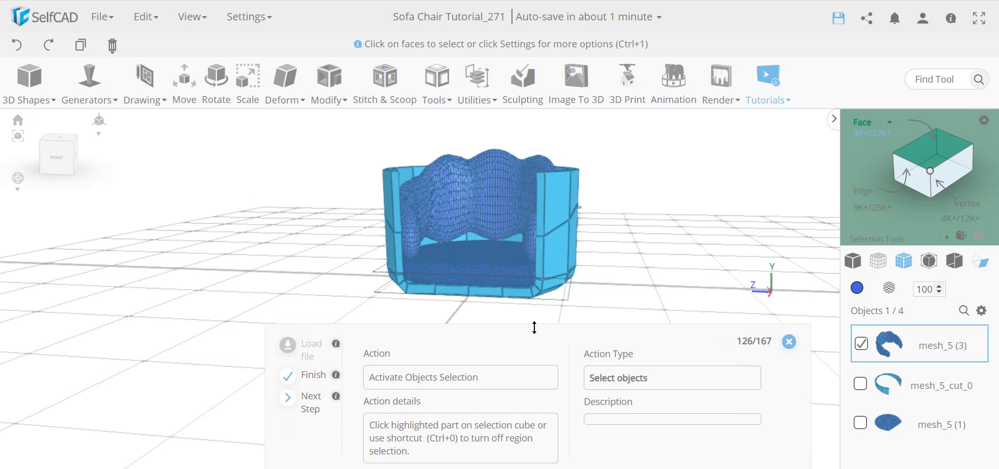
left_click(932, 154)
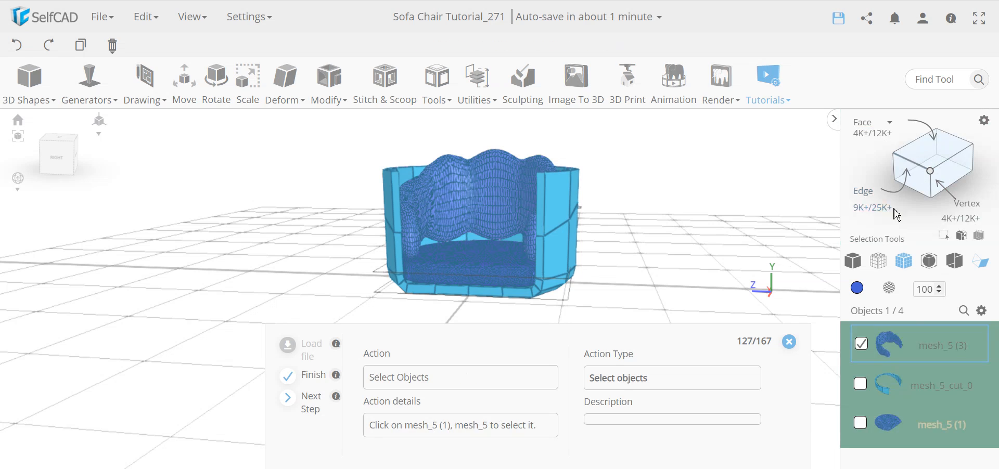
left_click(861, 423)
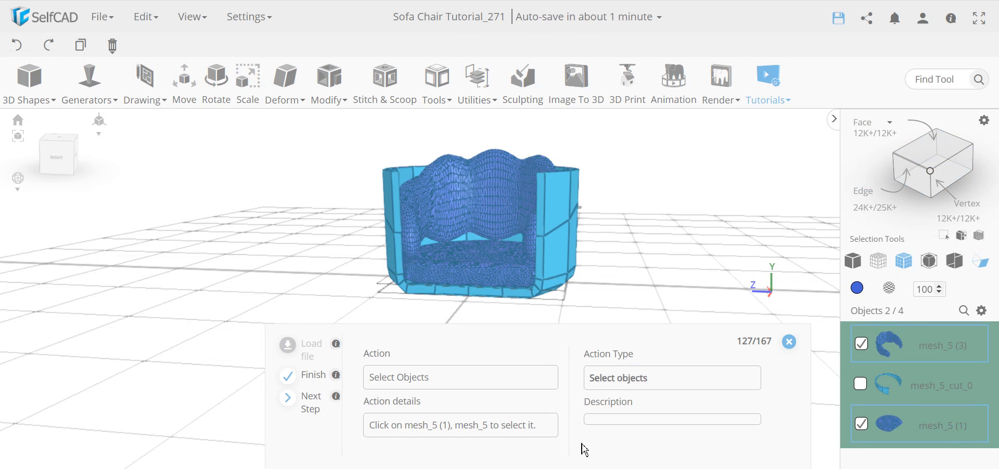
scroll(916, 391, "down", 1)
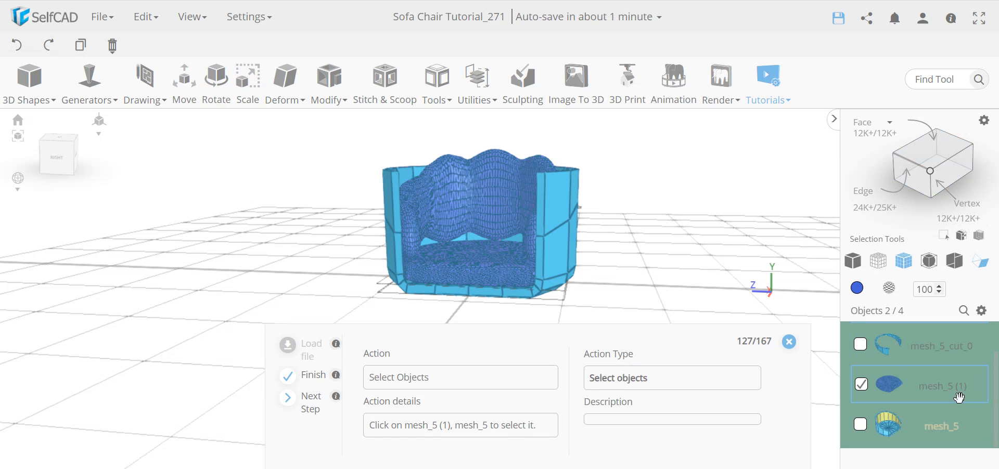
left_click(862, 430)
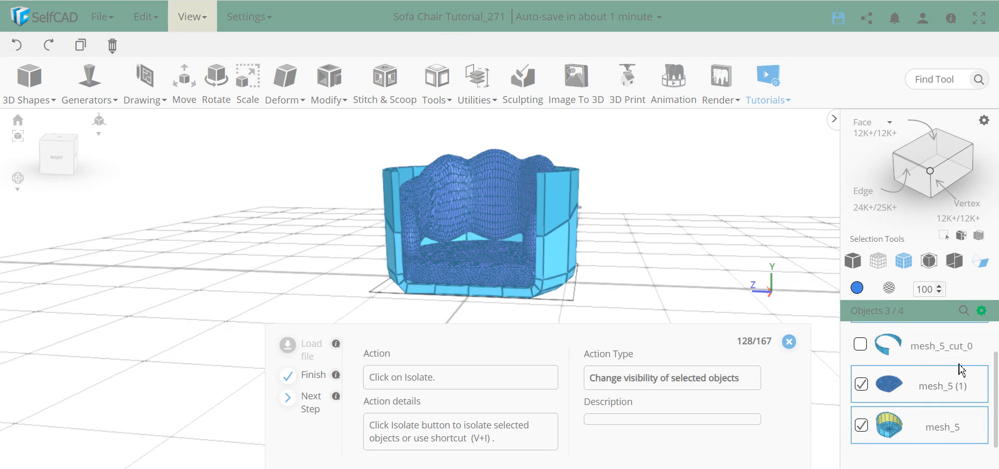
Isolate the three selected chair parts so that mesh_5_cut_0 is hidden
left_click(982, 311)
left_click(971, 414)
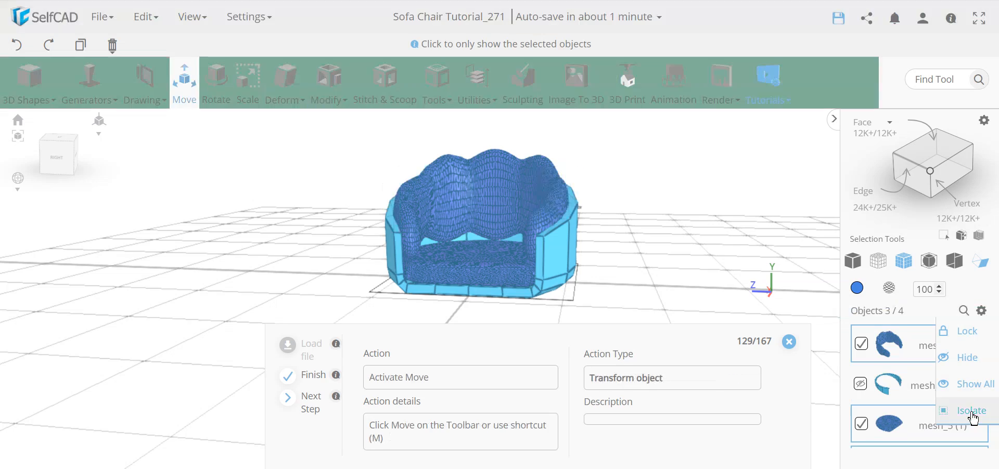
left_click_drag(549, 265, 285, 207)
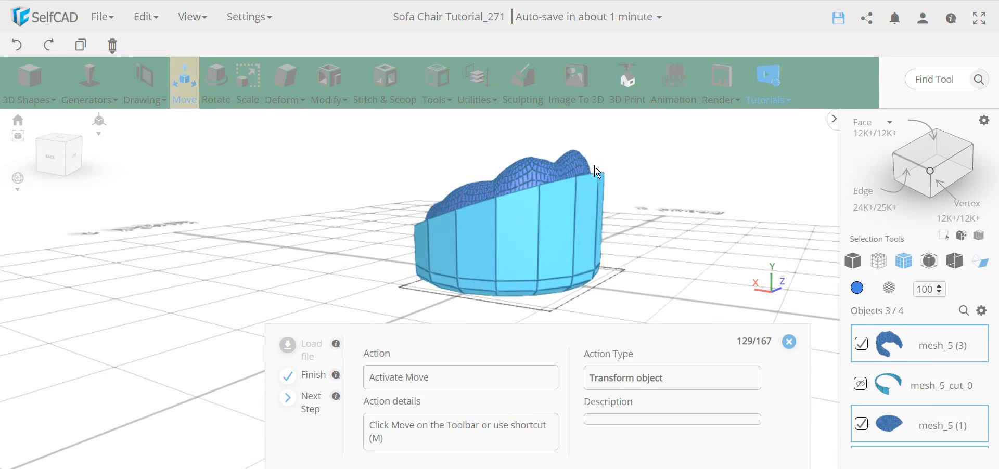
left_click_drag(585, 180, 621, 229)
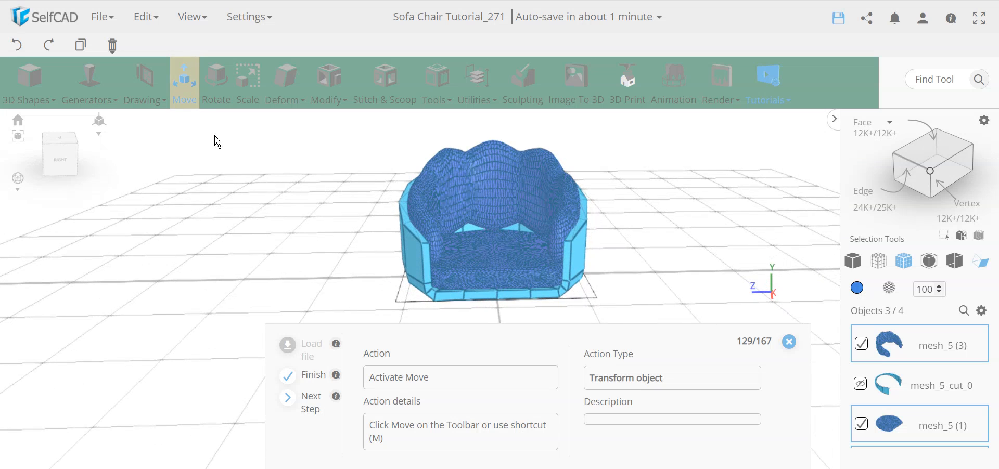
Move the selected chair parts to a Y coordinate of 40 and finish the move
left_click(186, 89)
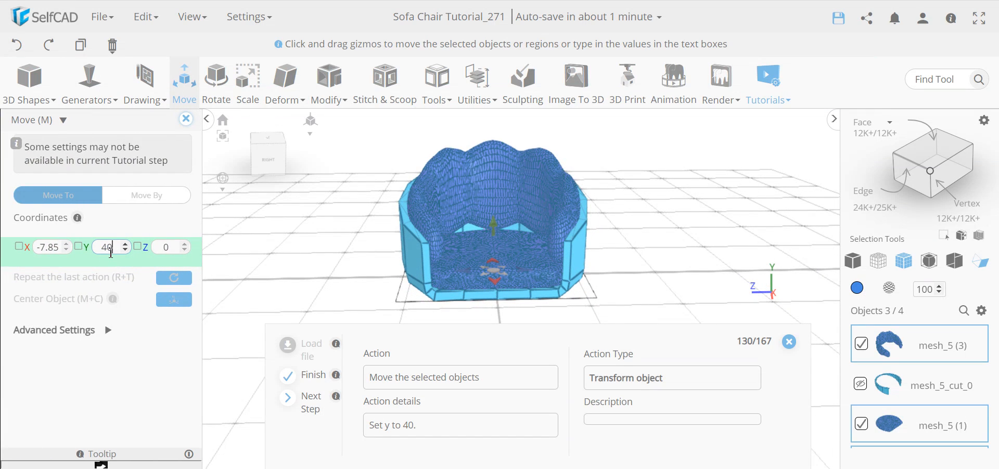
left_click_drag(350, 271, 344, 255)
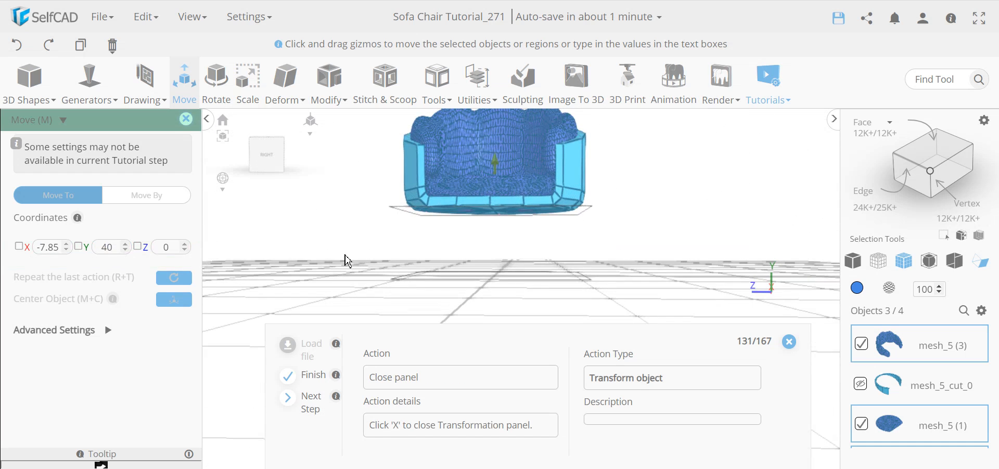
left_click(184, 121)
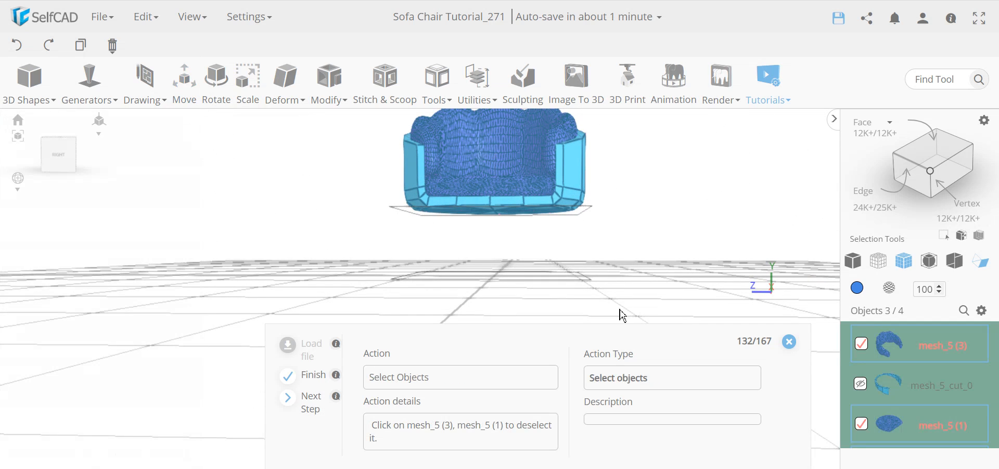
Deselect the backrest mesh_5 (3) and the seat mesh_5 (1), and recolour the shell white from the palette
left_click(861, 344)
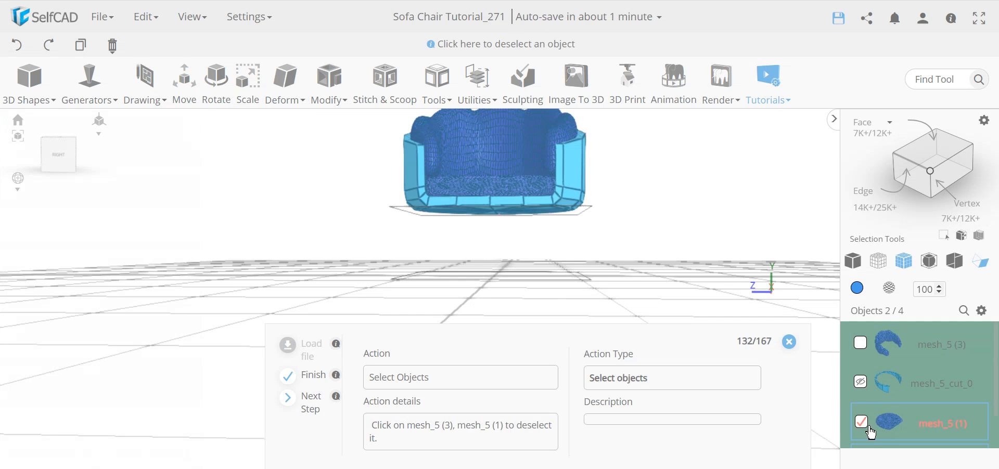
left_click(863, 424)
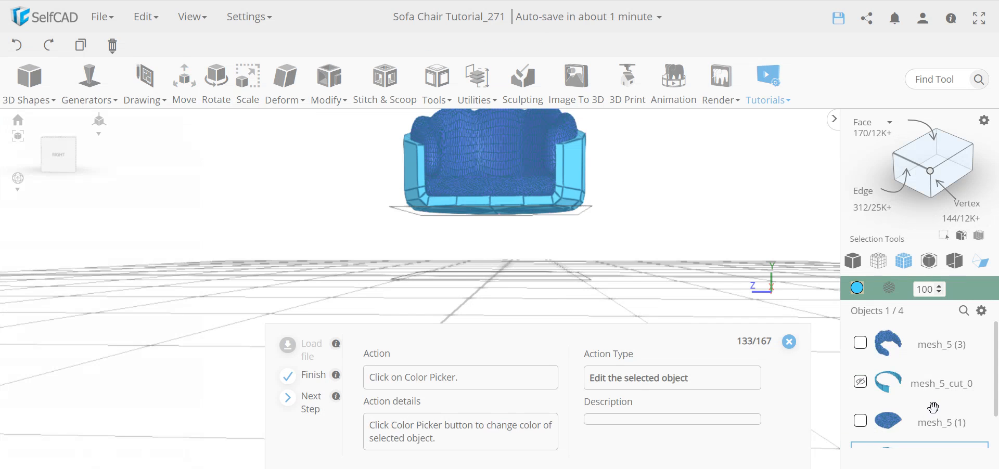
left_click(857, 288)
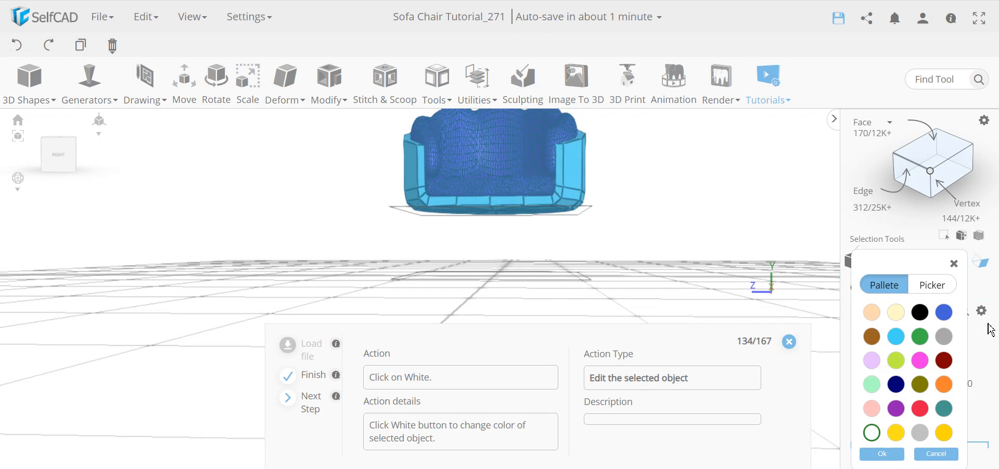
left_click(872, 433)
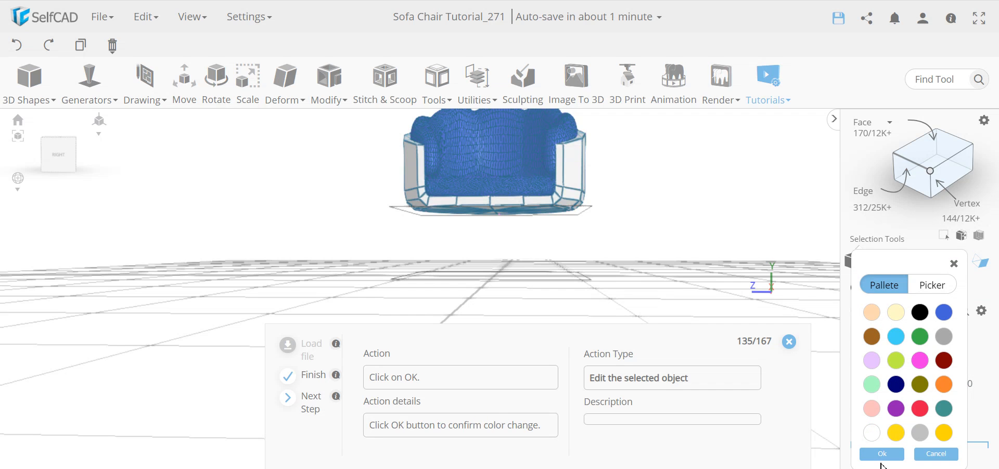
left_click(883, 454)
Apply Round Object to the white shell with a smoothness of 2 and finalize it
left_click(330, 85)
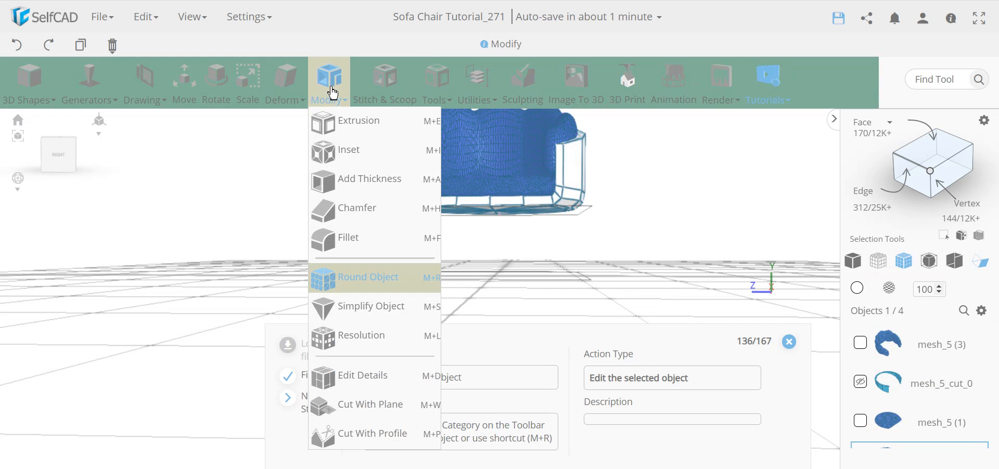
left_click(366, 281)
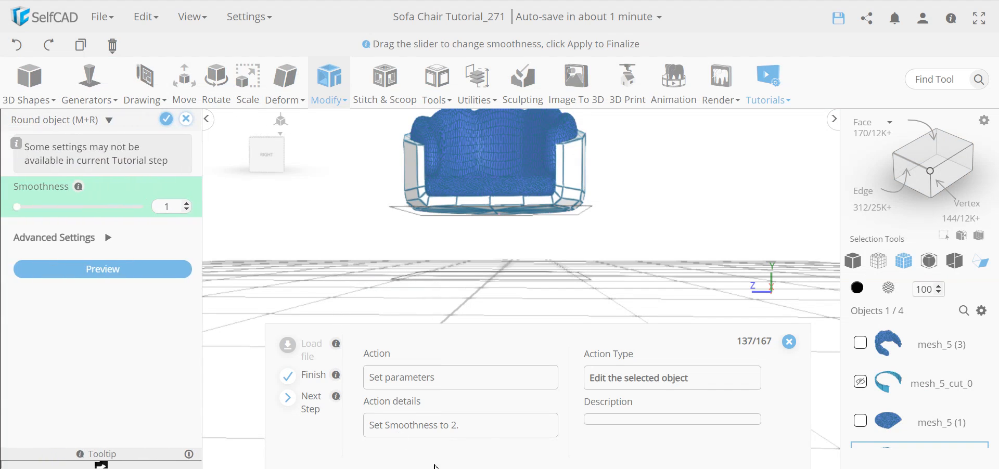
type("2")
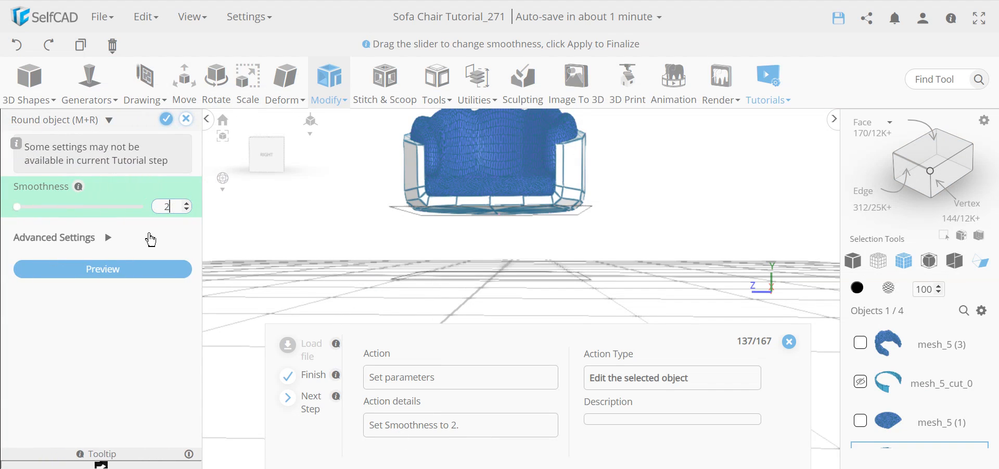
left_click(166, 119)
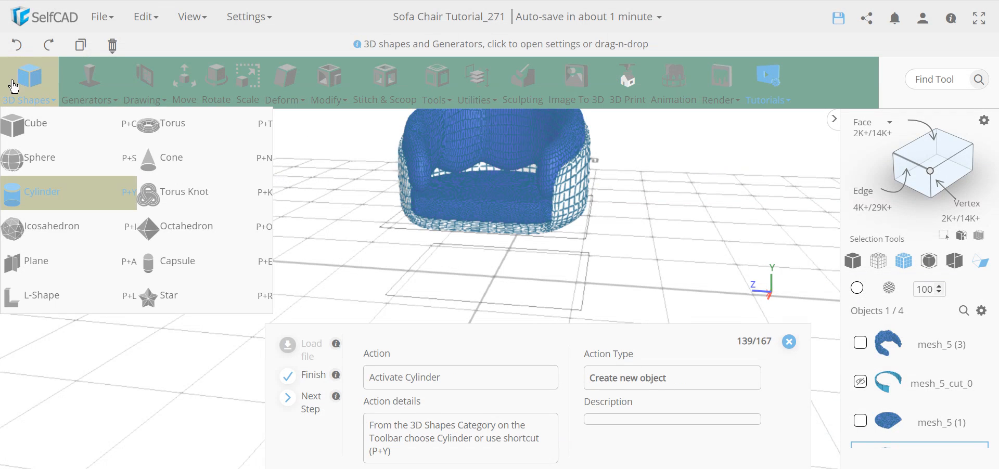
Create a tapered cylinder leg with top radius 3, bottom radius 1 and height 40, positioned at X 24 and Z 24
mouse_move(495, 247)
left_mouse_down()
mouse_move(495, 257)
mouse_move(580, 252)
mouse_move(503, 238)
left_mouse_up()
left_click_drag(488, 265, 460, 248)
scroll(517, 165, "up", 5)
scroll(523, 169, "up", 2)
scroll(522, 169, "down", 5)
left_click_drag(523, 169, 519, 263)
left_click(29, 83)
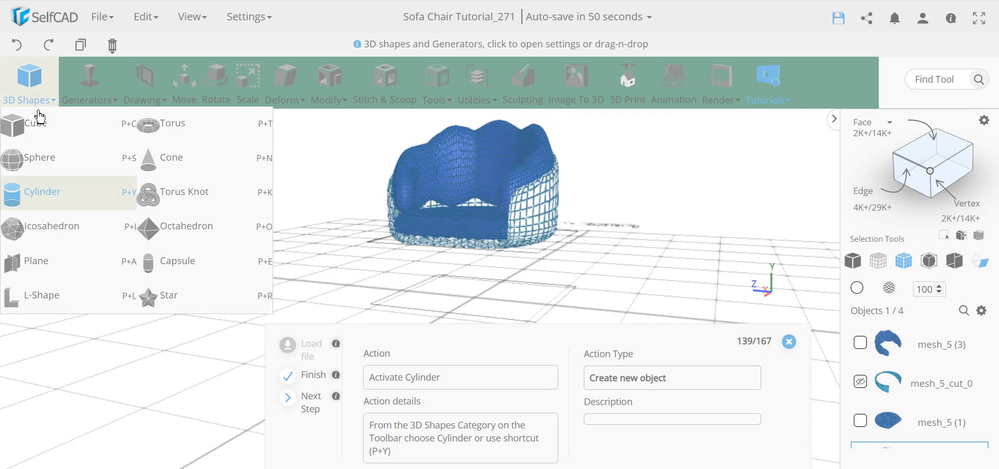
left_click(41, 201)
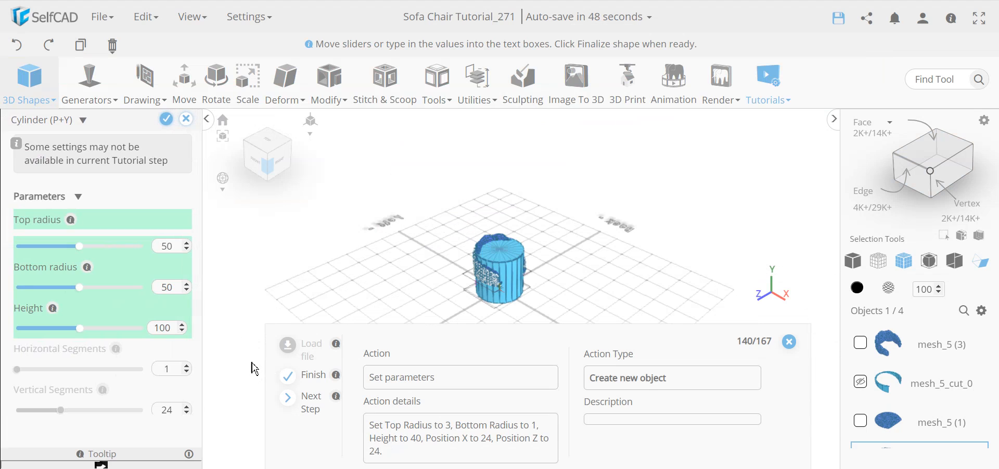
left_click(312, 403)
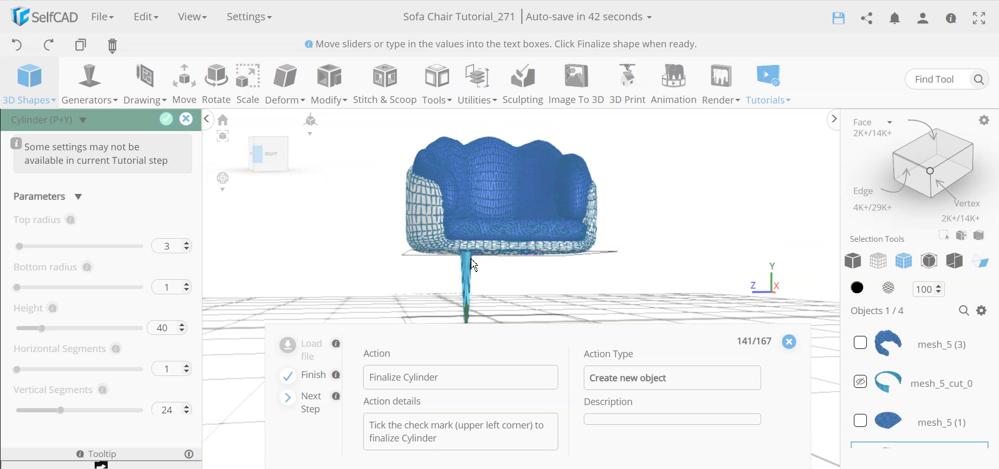
scroll(497, 249, "up", 5)
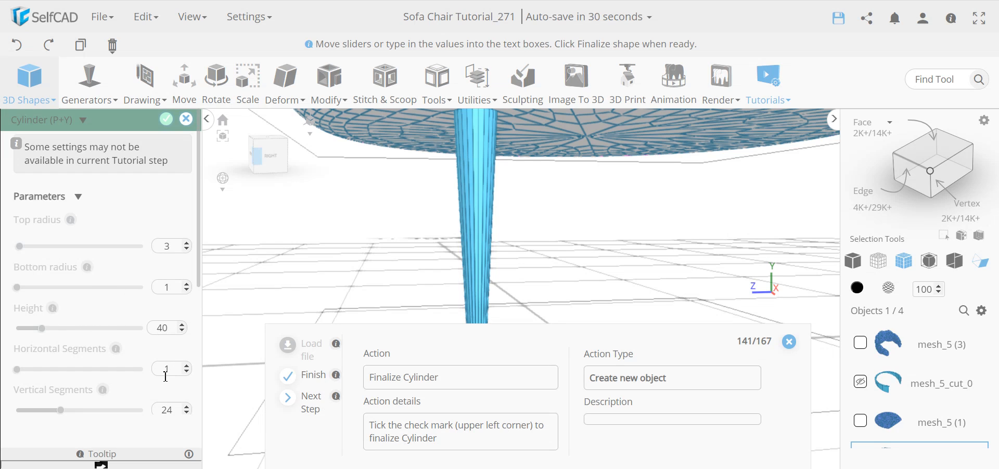
left_click(166, 119)
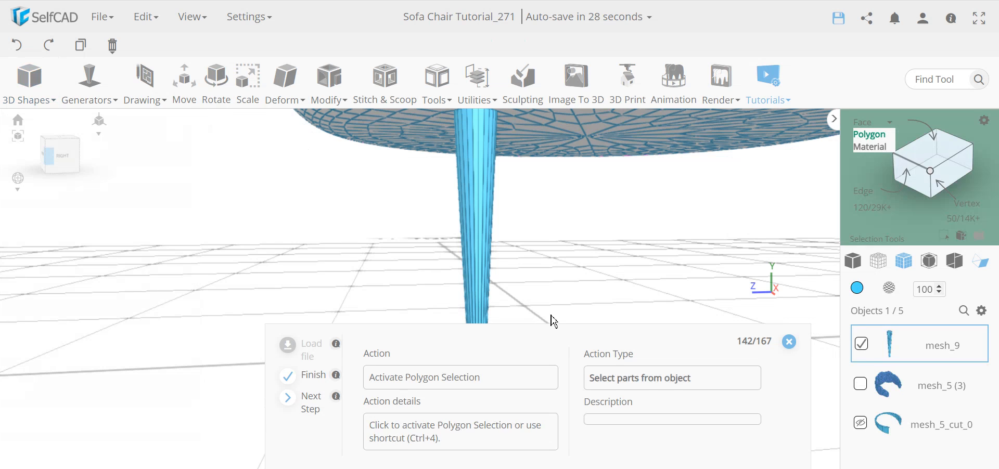
Select the leg's bottom polygon, move it to a Z coordinate of 32 to slant the leg, and deselect it
left_click(879, 140)
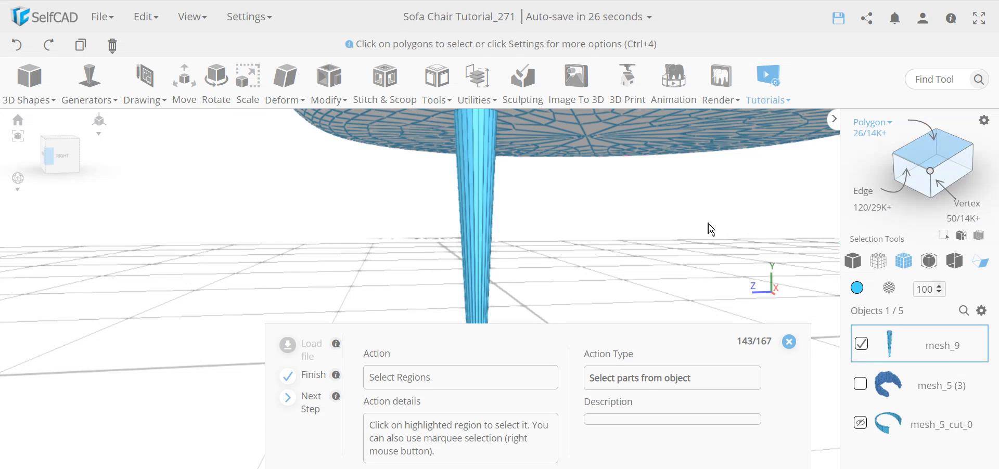
scroll(493, 183, "up", 5)
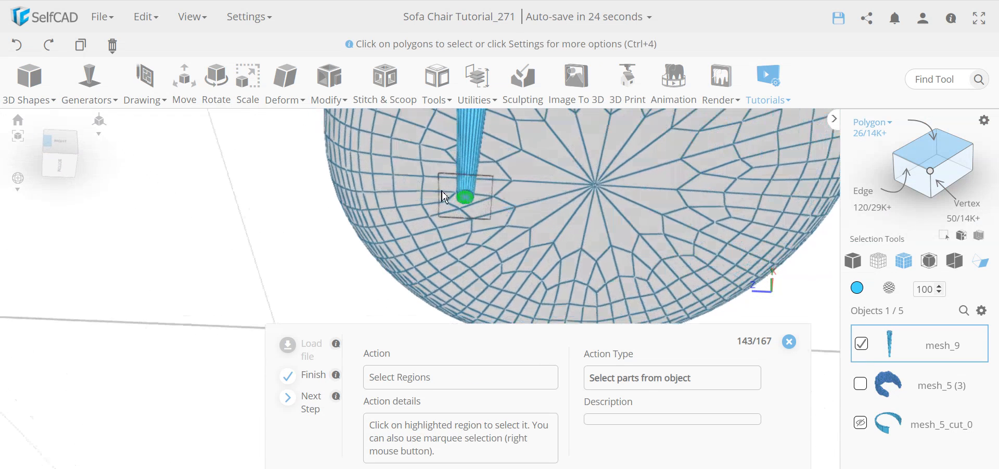
left_click(482, 196)
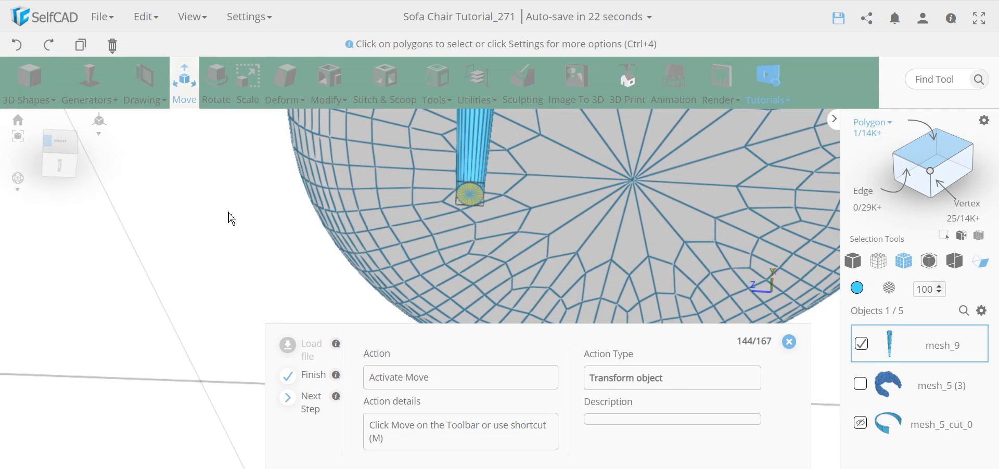
left_click(187, 89)
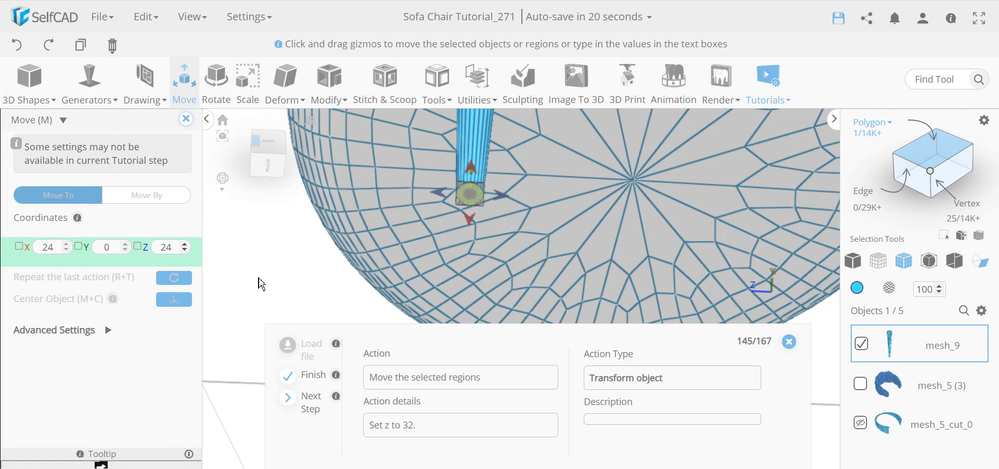
double_click(164, 248)
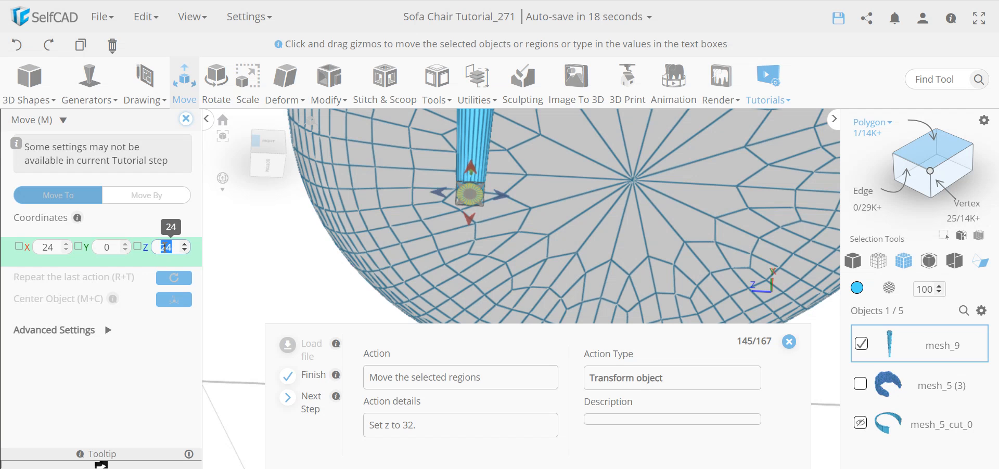
type("32")
key("Return")
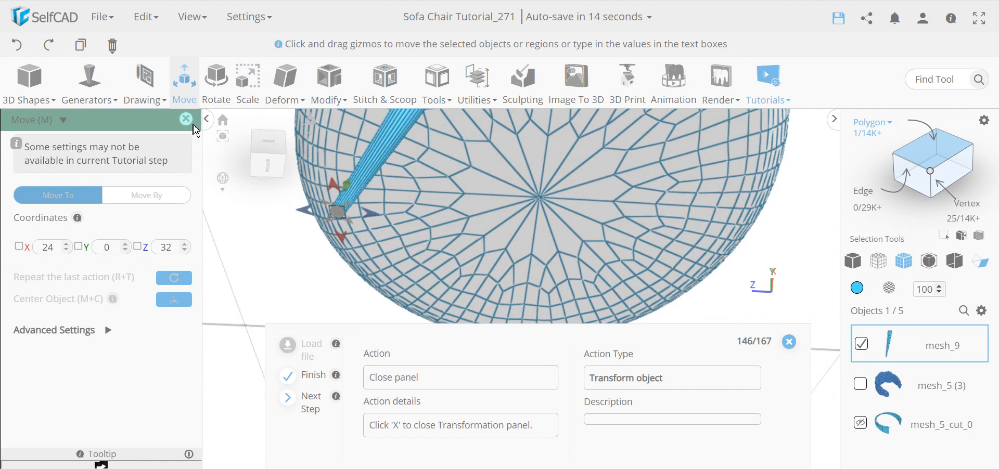
left_click(187, 121)
left_click(213, 249)
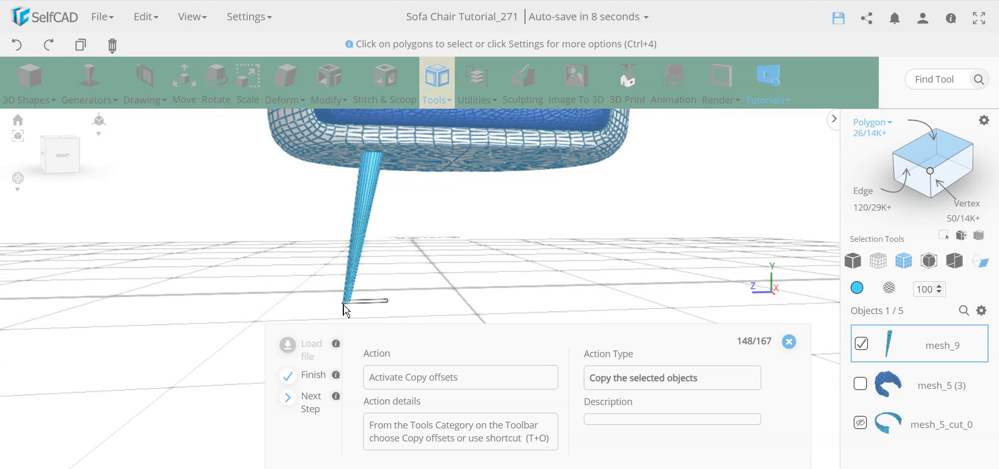
scroll(368, 201, "up", 5)
scroll(475, 219, "down", 8)
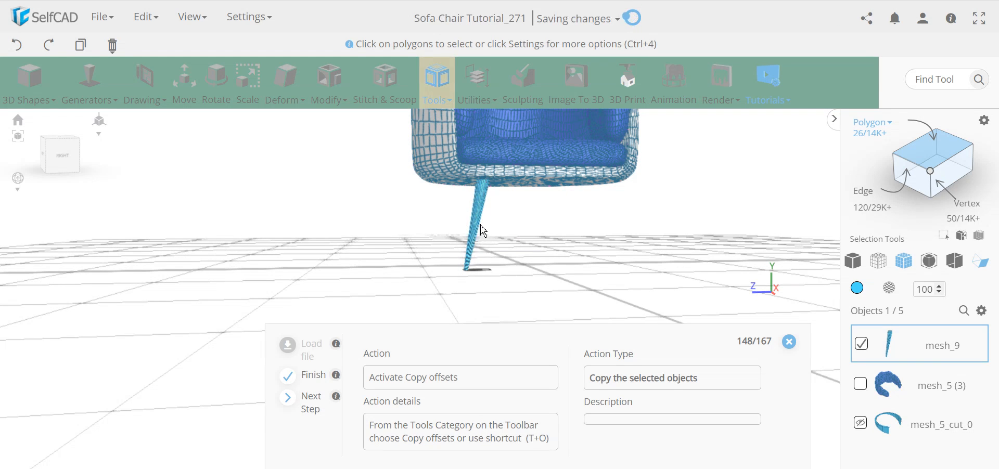
left_click(281, 97)
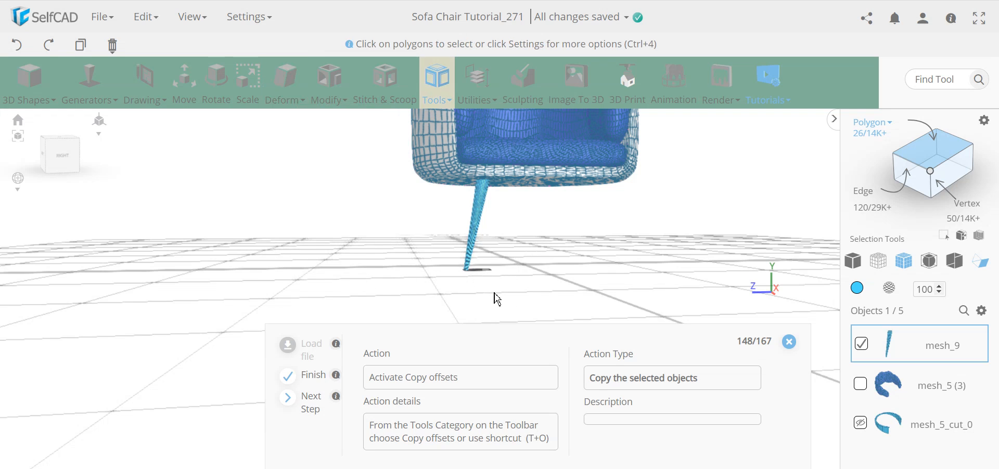
Create one copy of the leg using Copy offsets with a Z position offset of -52 and a Y rotation of 180
left_click(436, 97)
left_click(454, 124)
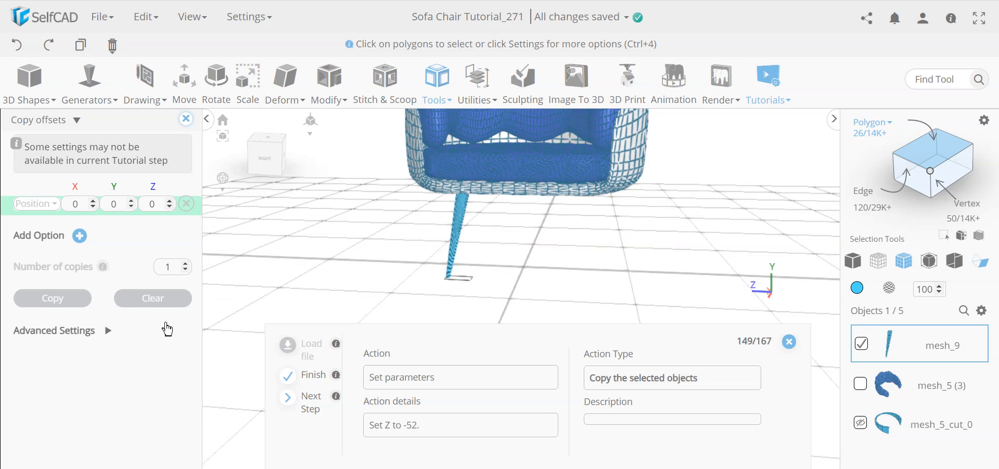
left_click(152, 205)
type("-52")
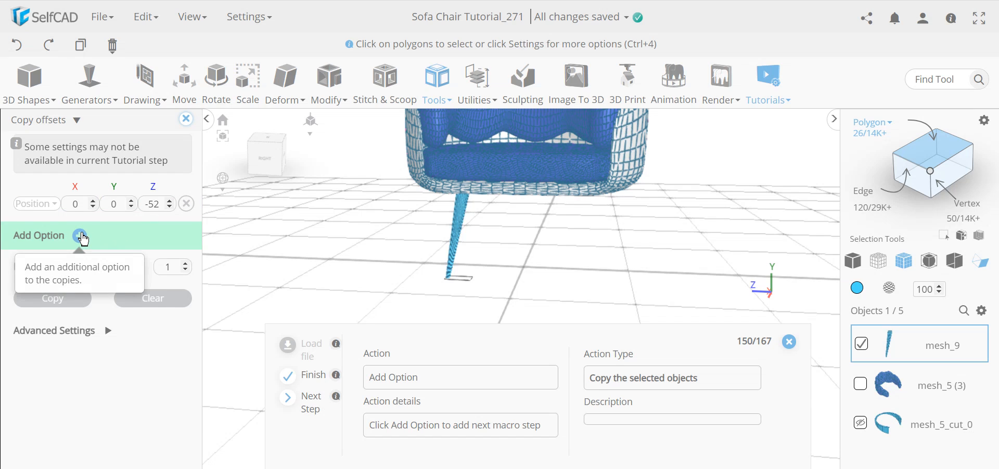
left_click(81, 238)
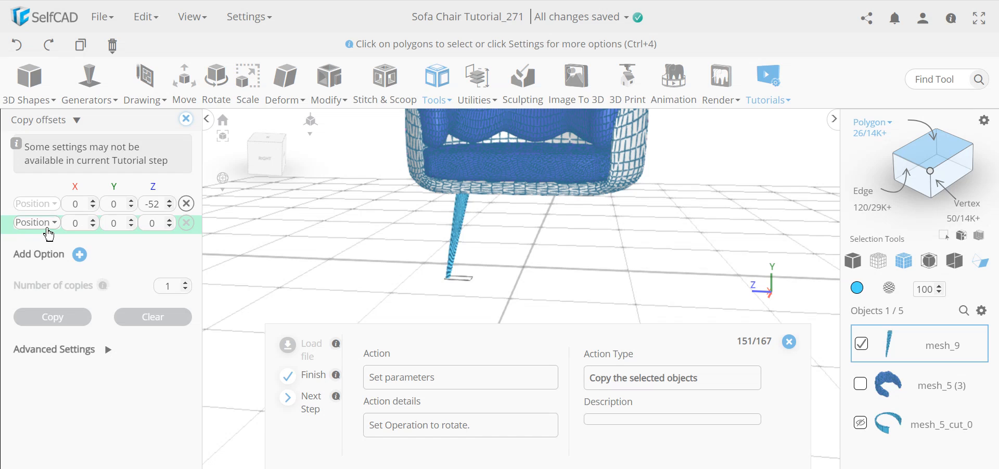
left_click(37, 223)
left_click(33, 268)
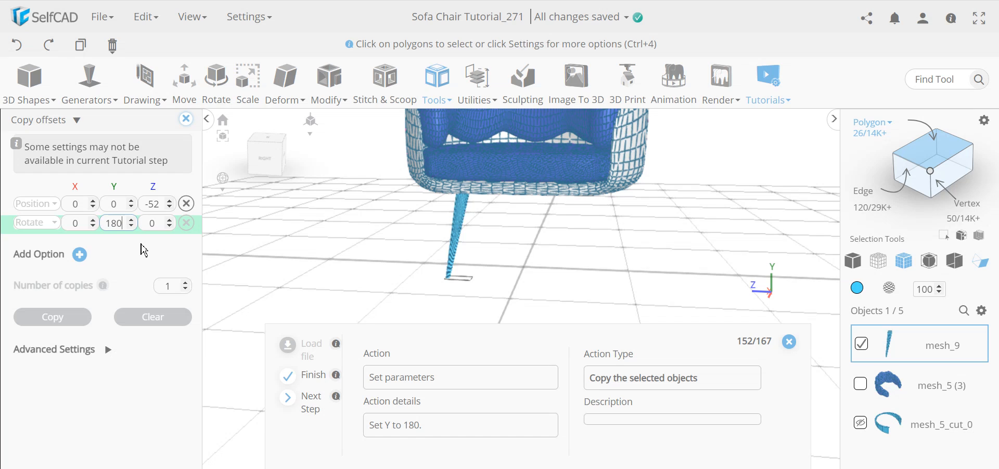
key("Return")
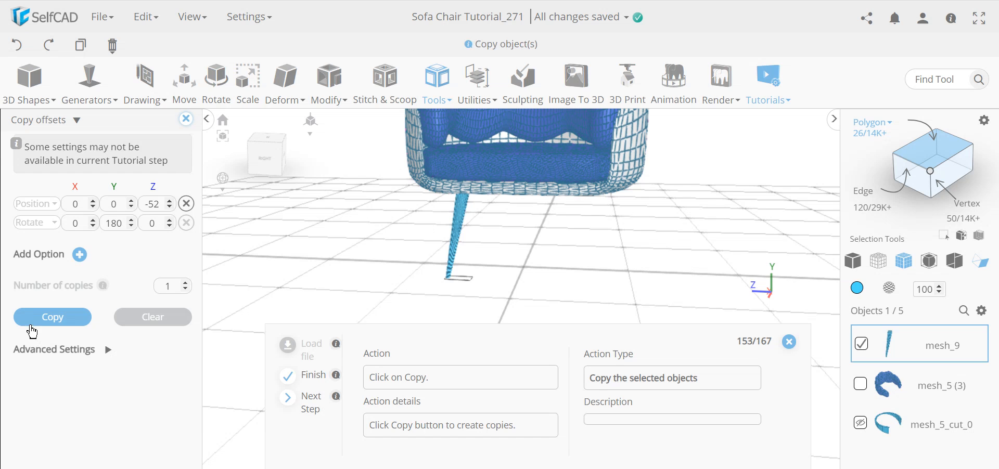
left_click(30, 323)
left_click_drag(591, 247, 614, 238)
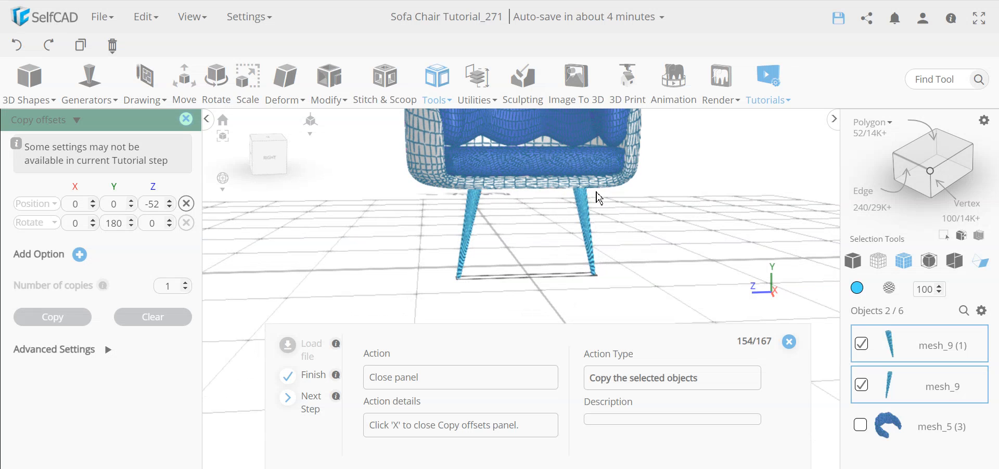
left_click_drag(604, 262, 571, 263)
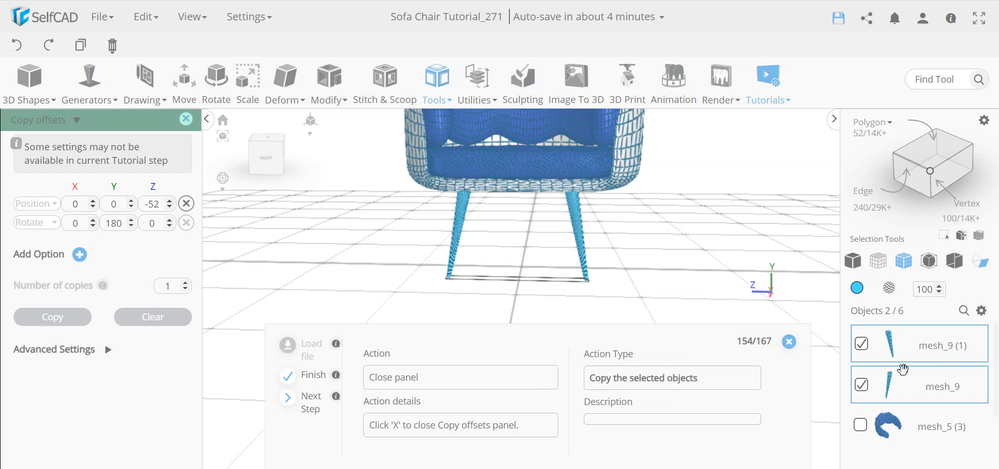
mouse_move(604, 261)
left_mouse_down()
mouse_move(383, 263)
mouse_move(621, 266)
left_mouse_up()
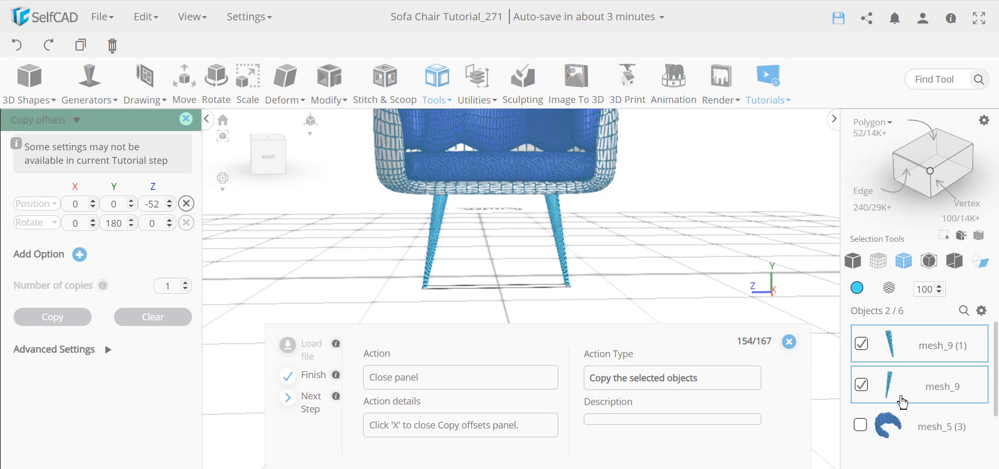
left_click_drag(666, 287, 552, 297)
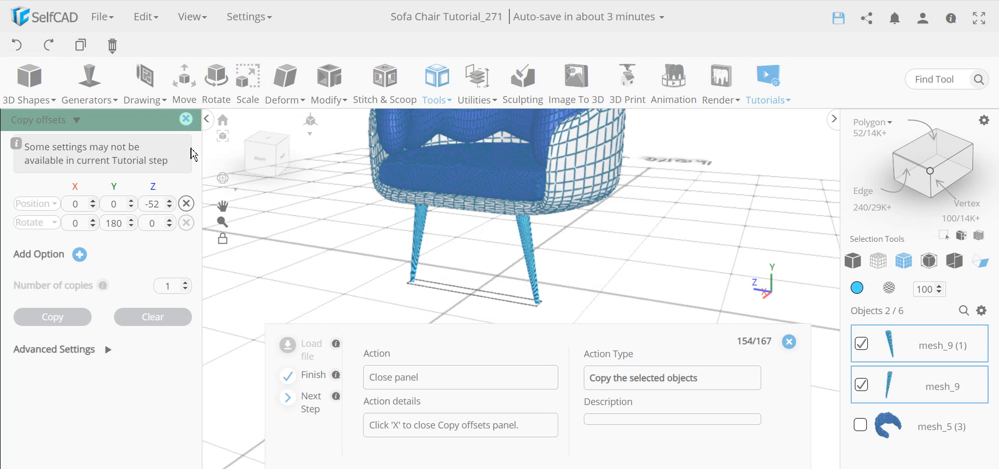
left_click(187, 121)
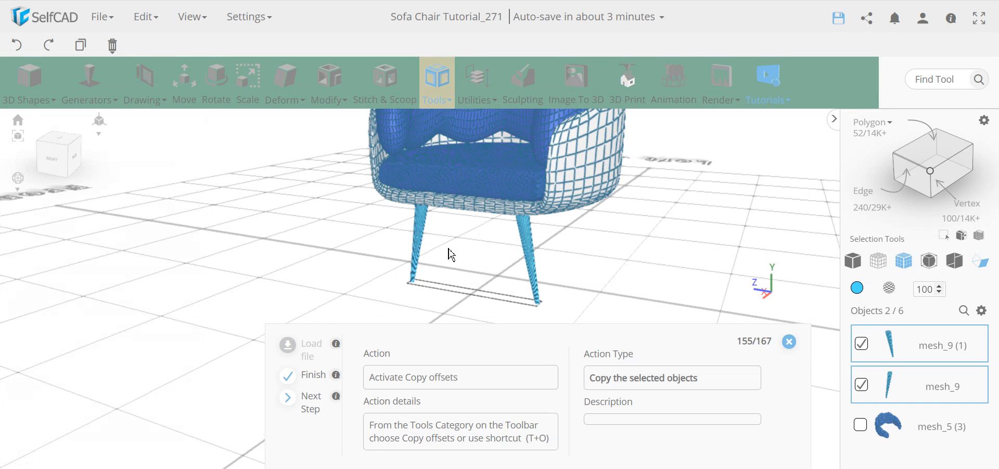
Copy both selected legs once using Copy offsets with an X position offset of -58
left_click(430, 93)
left_click(452, 115)
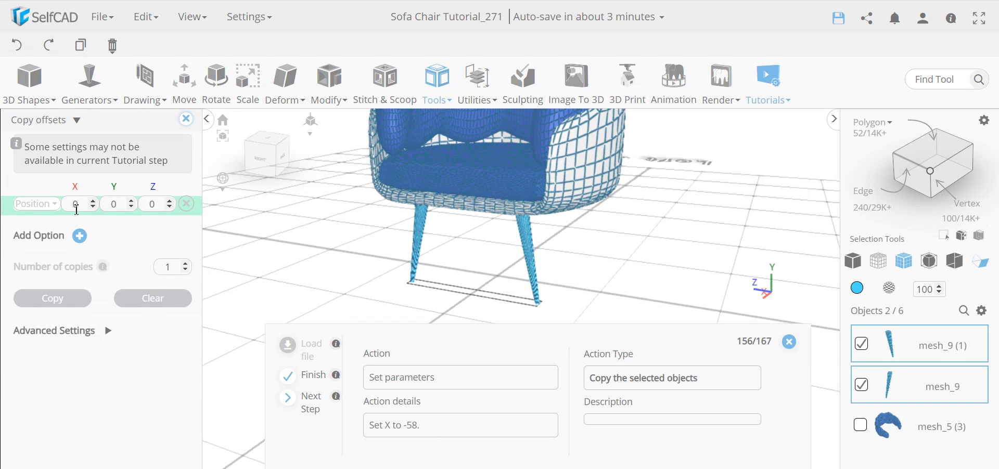
type("-85")
left_click(65, 298)
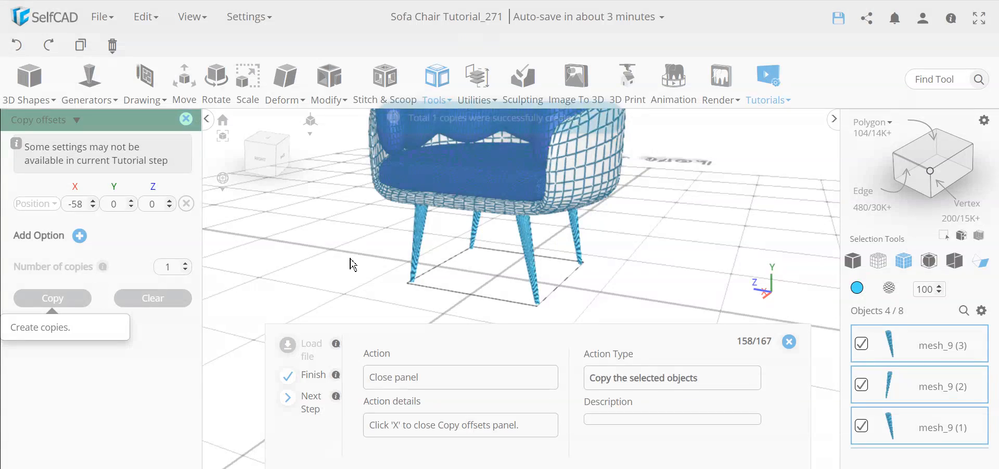
left_click(188, 121)
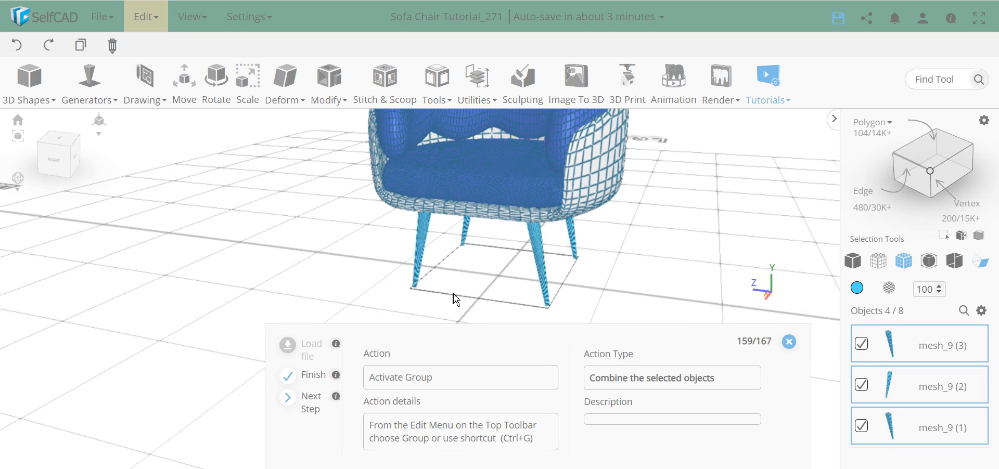
Group the four selected legs and recolour the group white from the palette
key("ctrl+g")
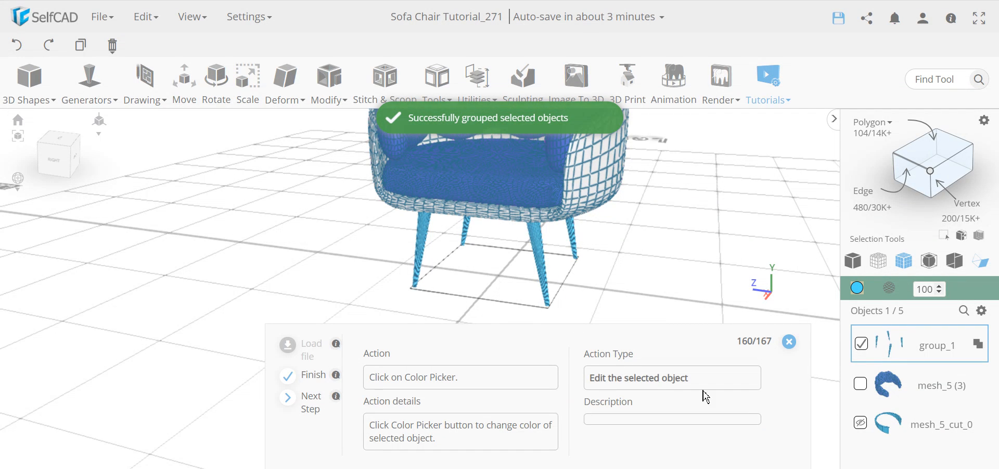
left_click(857, 288)
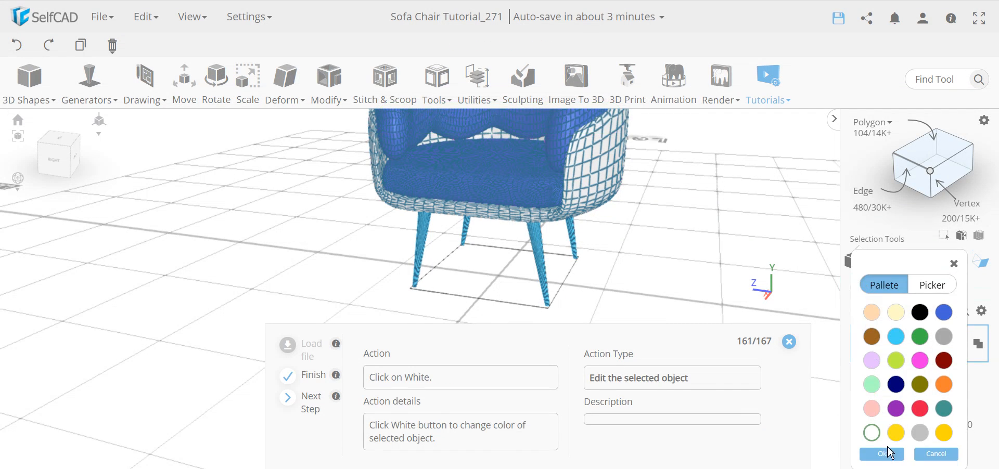
left_click(872, 433)
left_click(882, 455)
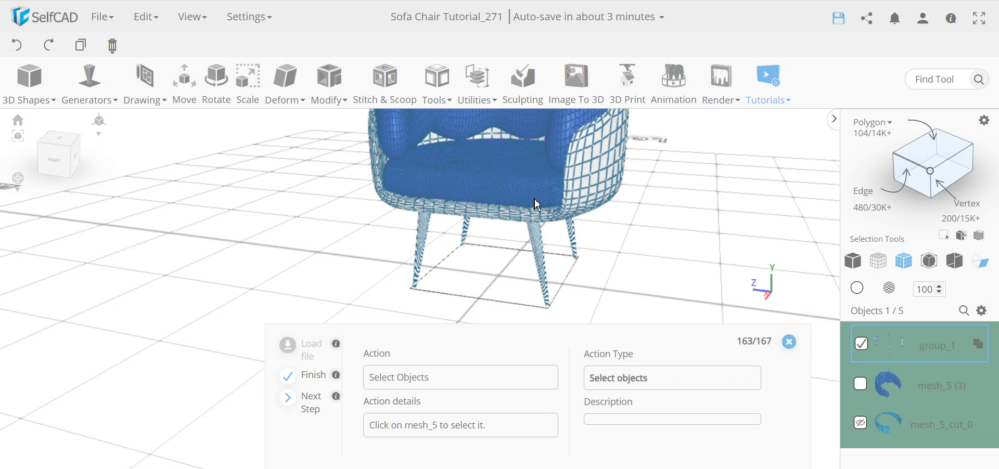
Add the shell mesh_5 to the selection with the leg group and merge them with a finalized Union
scroll(941, 375, "down", 2)
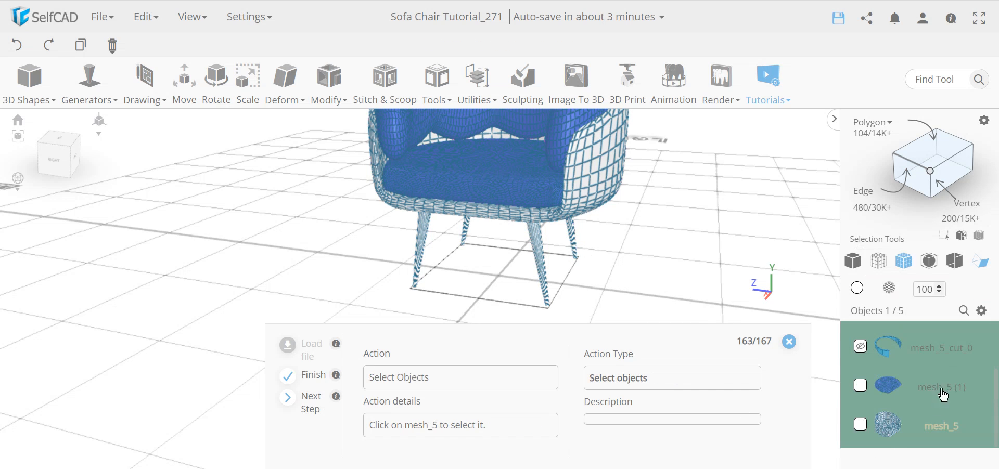
left_click(861, 425)
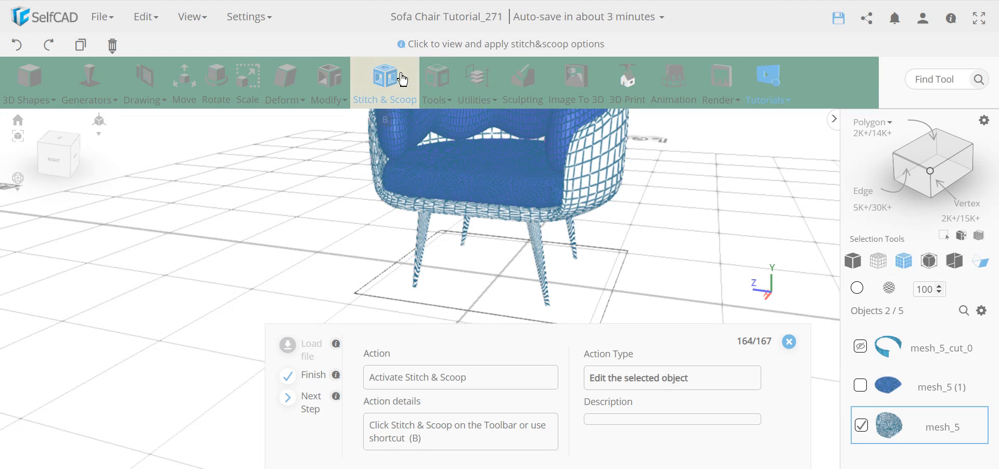
left_click(385, 77)
left_click(25, 204)
left_click(166, 119)
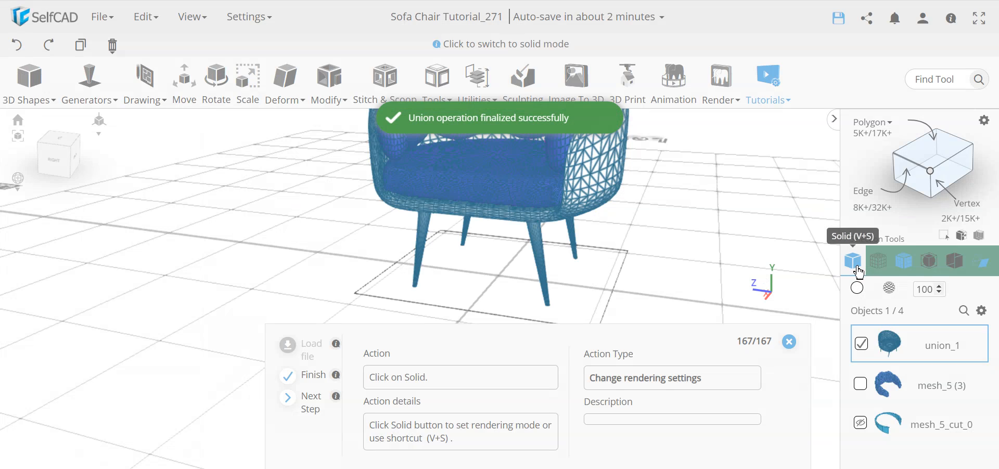
Switch the rendering mode to Solid, close the completed tutorial and frame the whole chair
left_click(854, 261)
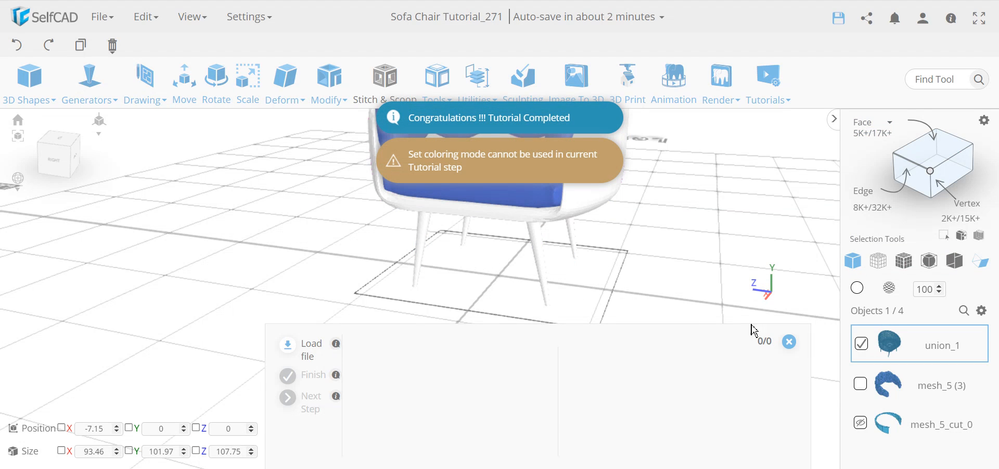
left_click(789, 342)
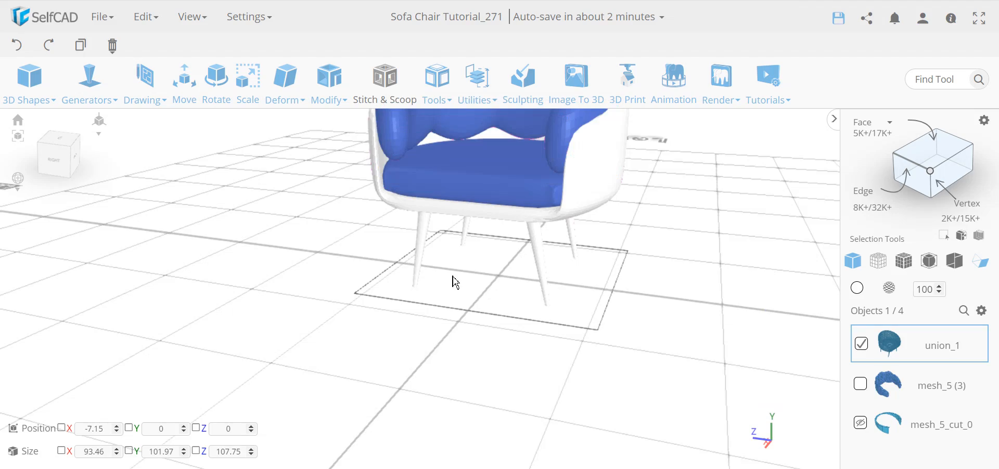
right_click_drag(452, 276, 447, 325)
left_click_drag(447, 325, 521, 344)
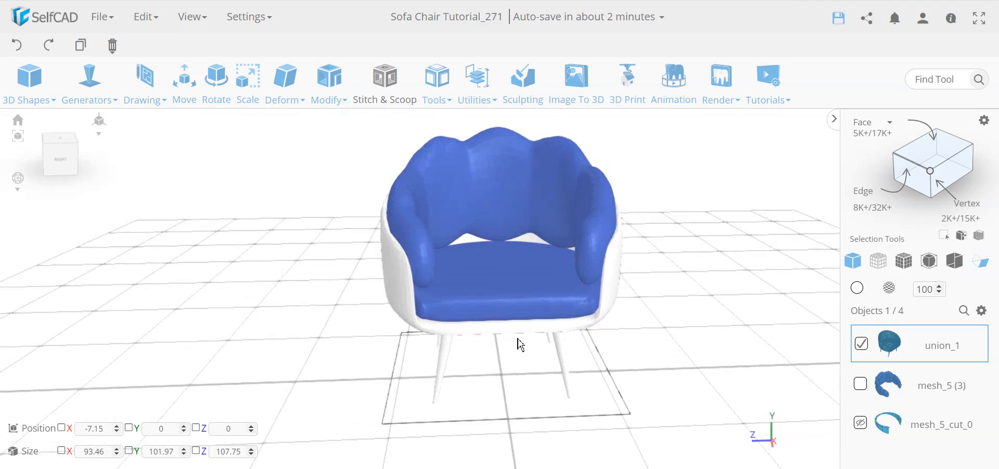
Add the seat mesh_5 (1) and backrest mesh_5 (3) to the selection with union_1 and merge all three with a finalized Union
left_click(530, 300, "shift")
left_click(513, 214, "shift")
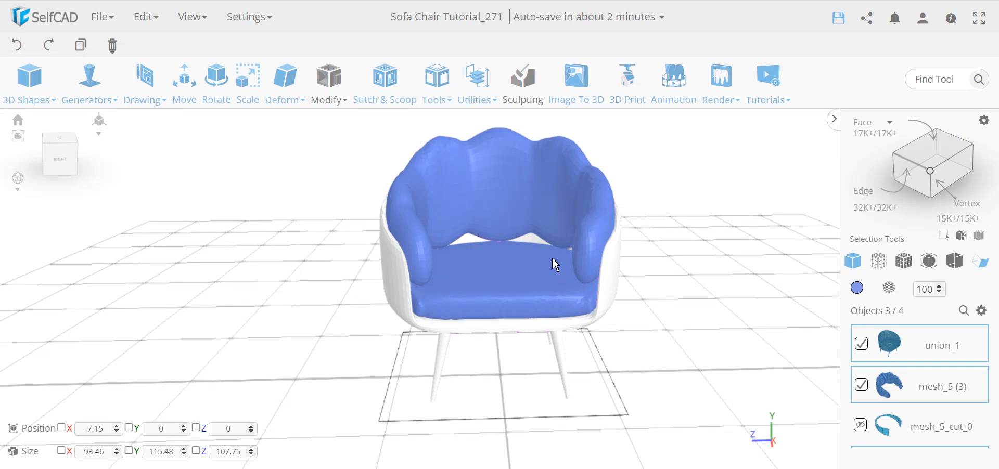
left_click(603, 287, "shift")
left_click(614, 294, "shift")
left_click_drag(678, 322, 647, 321)
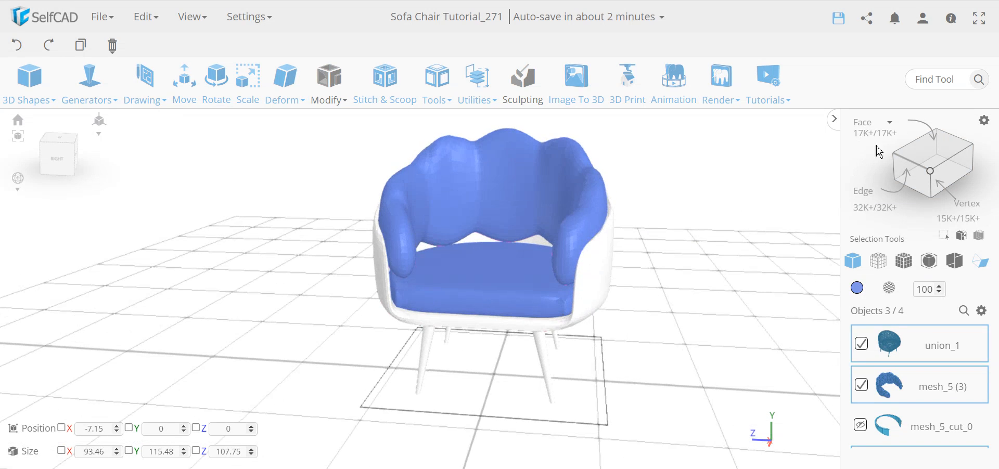
left_click_drag(686, 285, 550, 191)
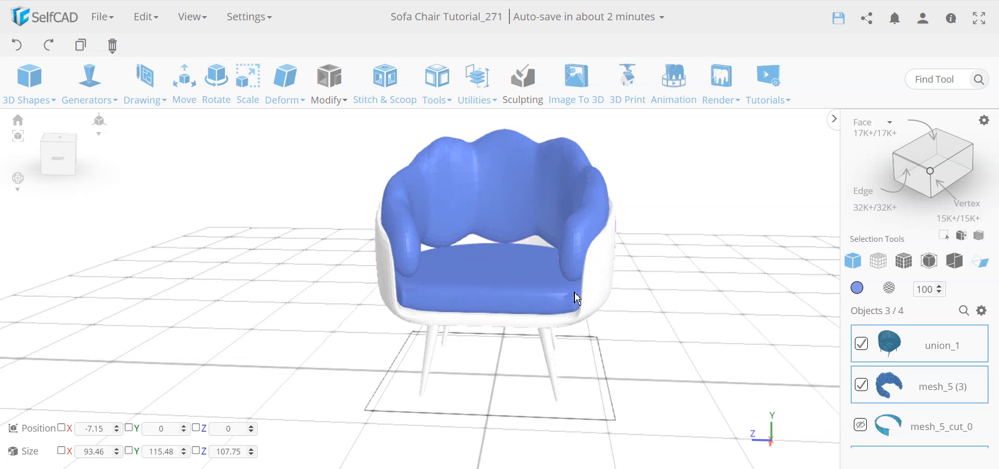
left_click_drag(504, 299, 700, 295)
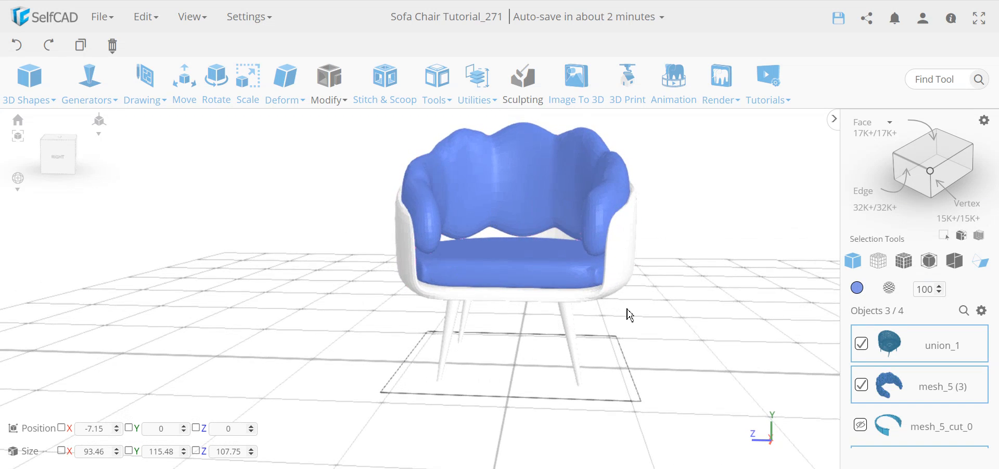
mouse_move(606, 305)
left_mouse_down()
mouse_move(455, 309)
mouse_move(449, 249)
mouse_move(544, 293)
mouse_move(623, 306)
left_mouse_up()
scroll(932, 380, "down", 1)
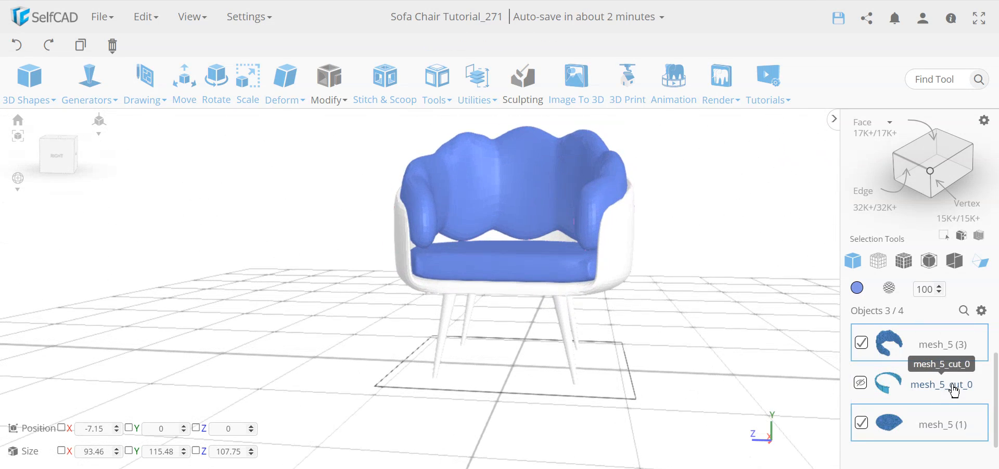
scroll(971, 375, "up", 1)
left_click(373, 85)
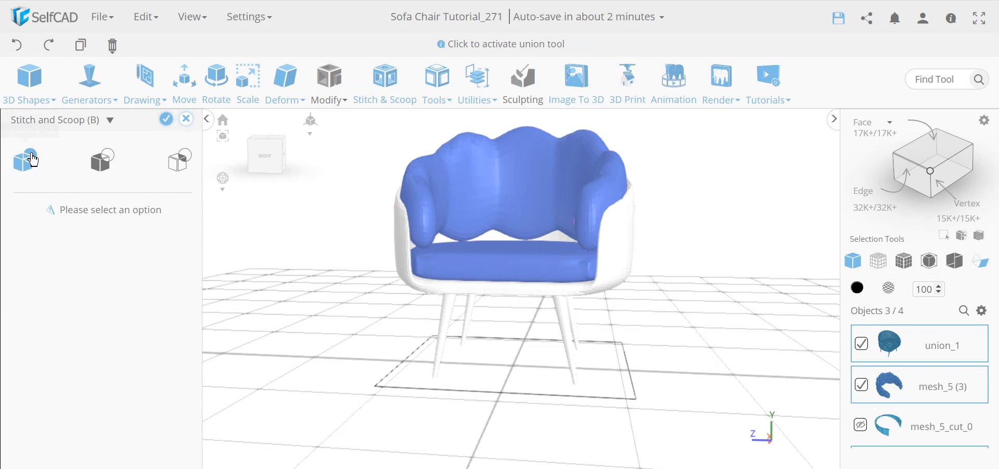
left_click(33, 168)
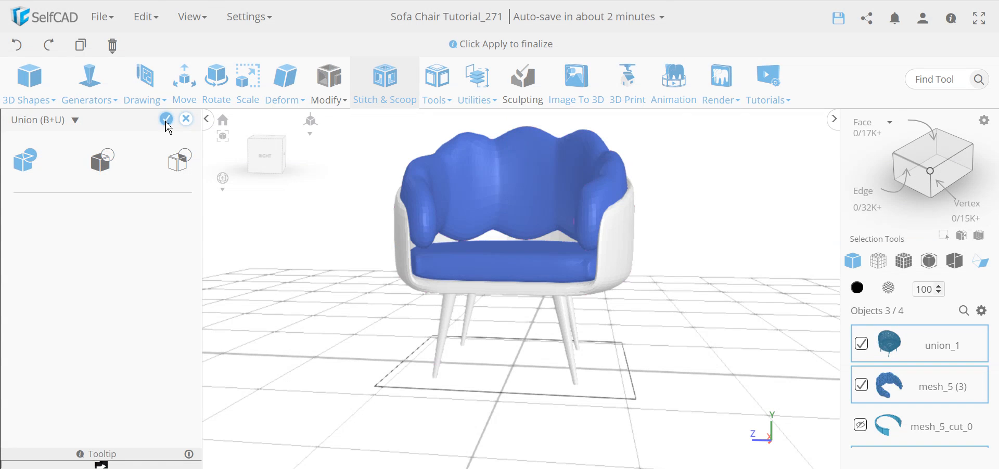
left_click(166, 119)
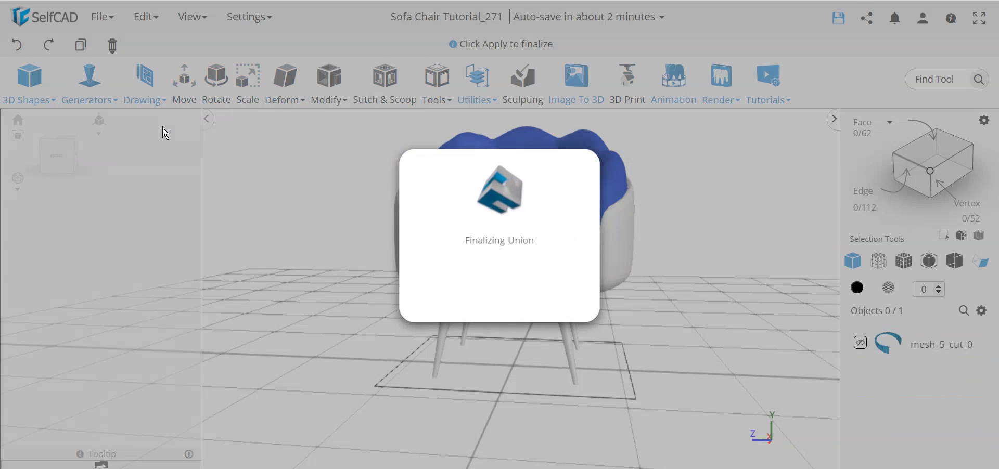
Deselect the merged chair and delete the leftover hidden strip mesh_5_cut_0
left_click_drag(539, 279, 555, 290)
left_click(862, 344)
left_click(862, 383)
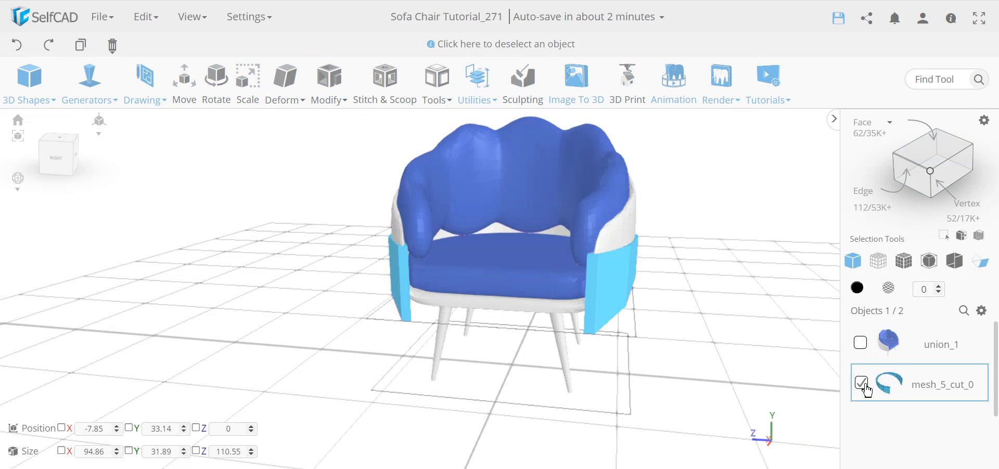
key("Delete")
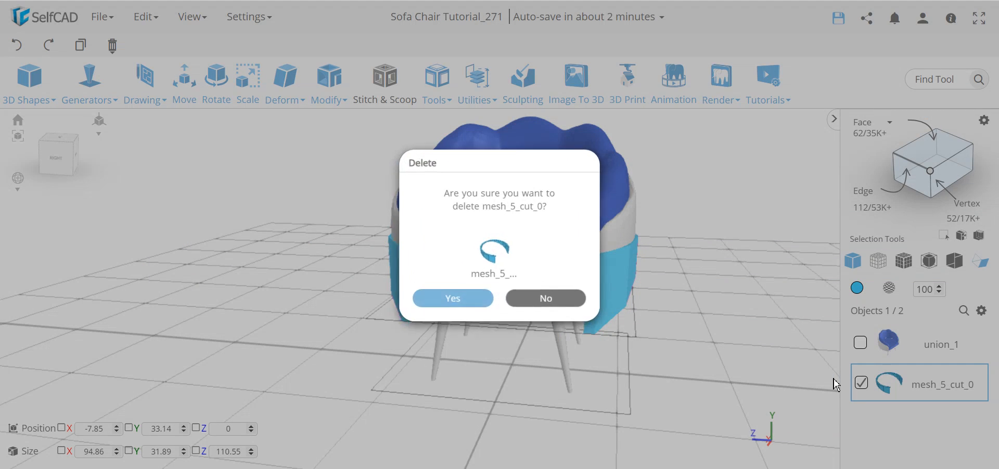
key("Return")
left_click_drag(514, 251, 548, 277)
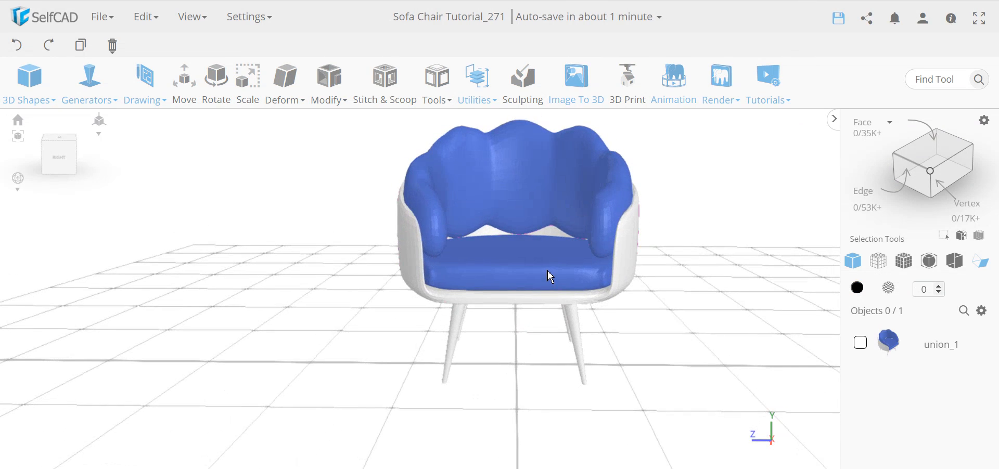